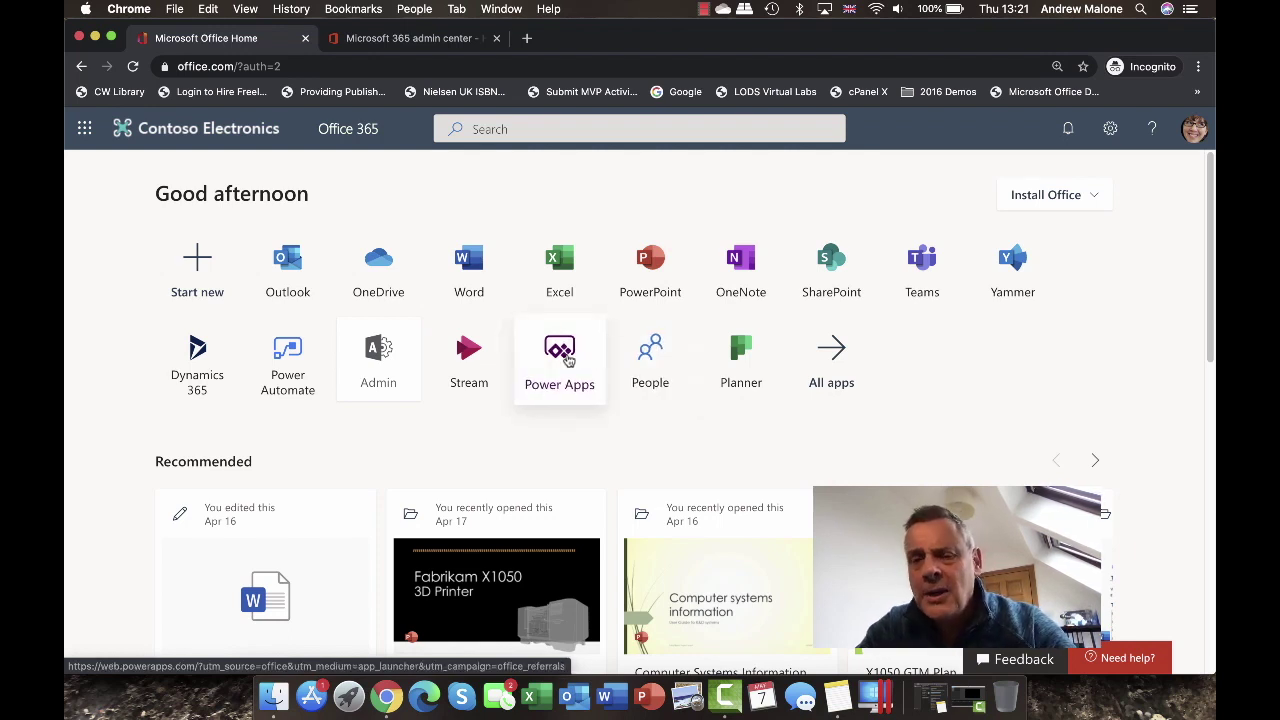
# Step: Open the Office app launcher and start Power Apps in a new browser tab
pyautogui.click(90, 129)
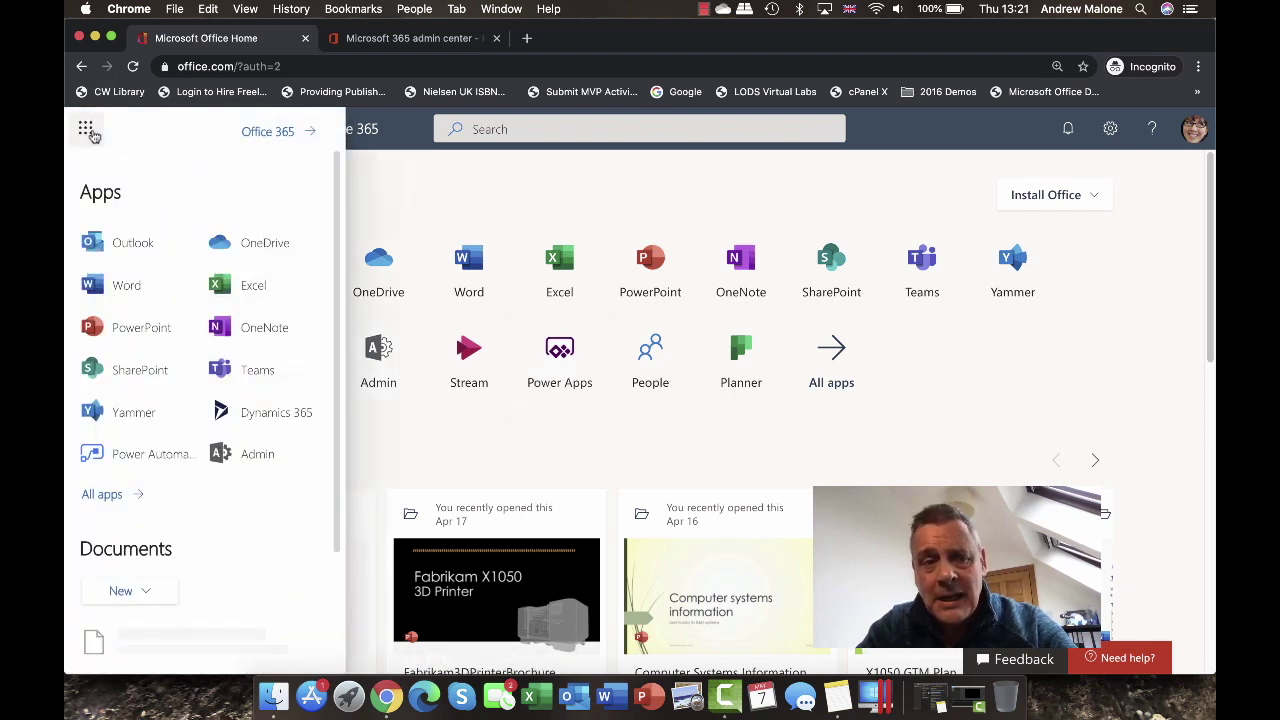
pyautogui.click(491, 176)
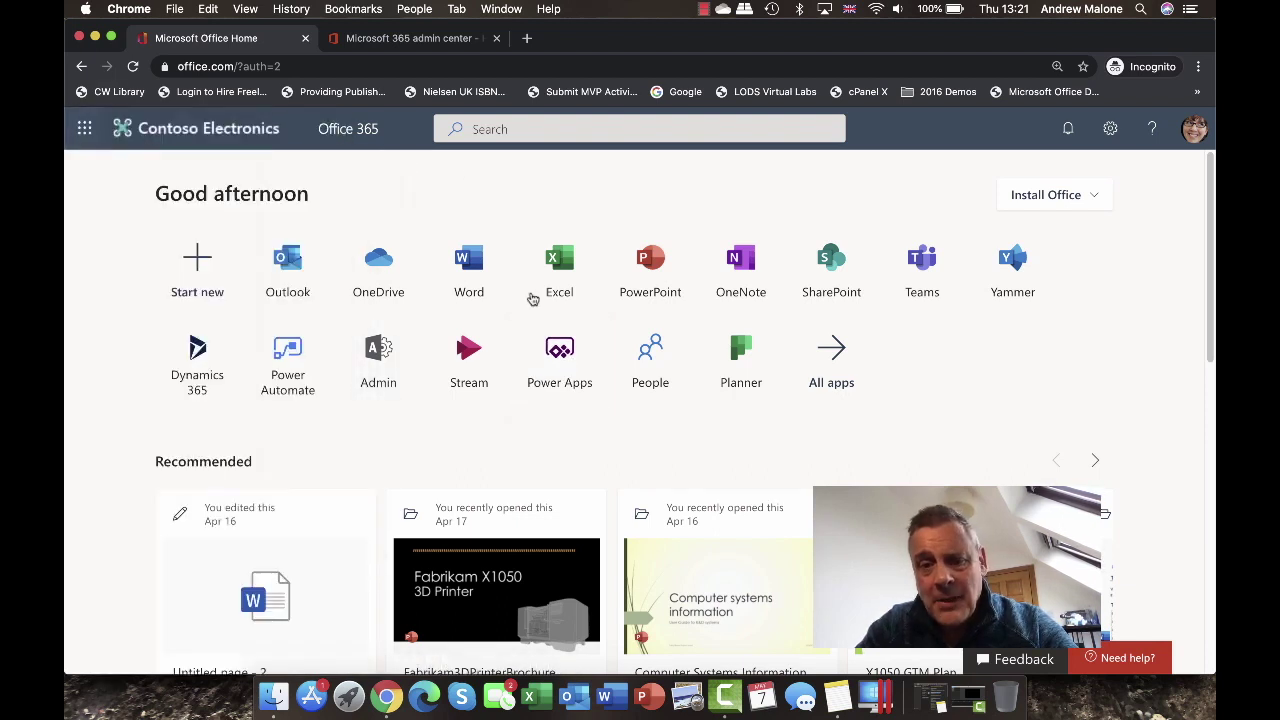
pyautogui.click(560, 360)
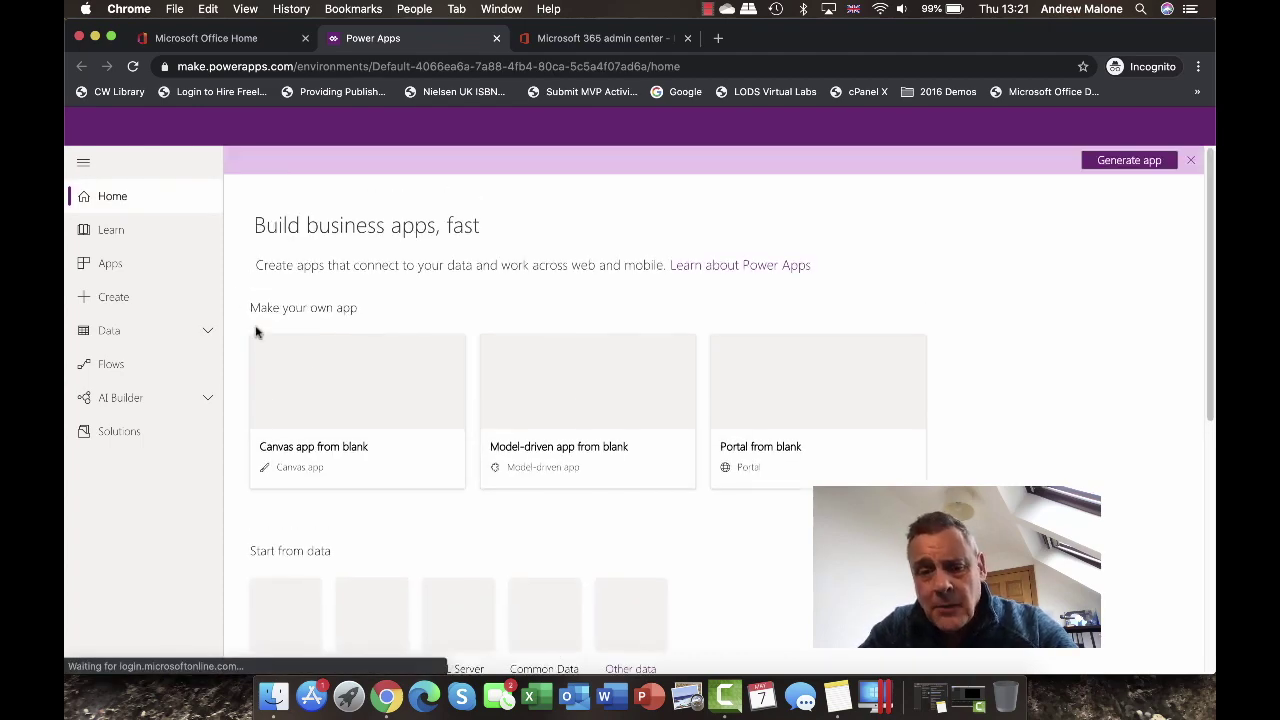
# Step: Browse the Power Apps home page and go to the Create page
pyautogui.scroll(-2, 331, 364)
pyautogui.scroll(-2, 331, 364)
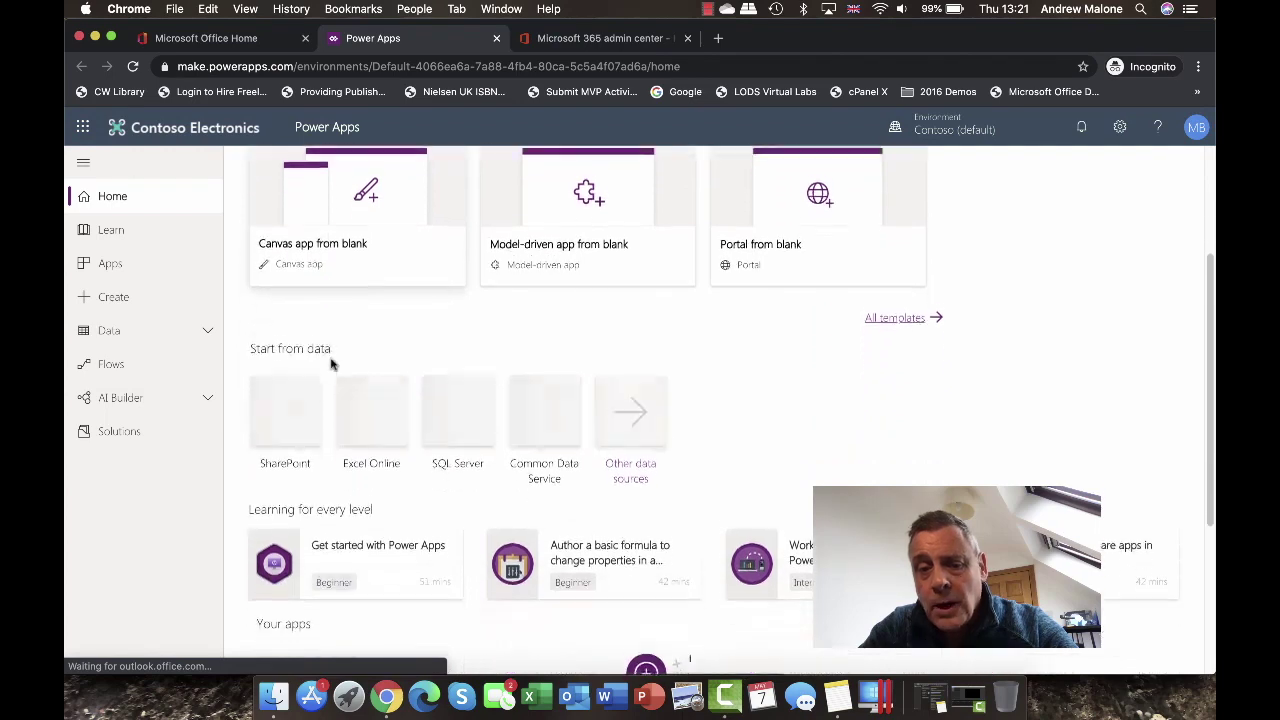
pyautogui.scroll(1, 284, 358)
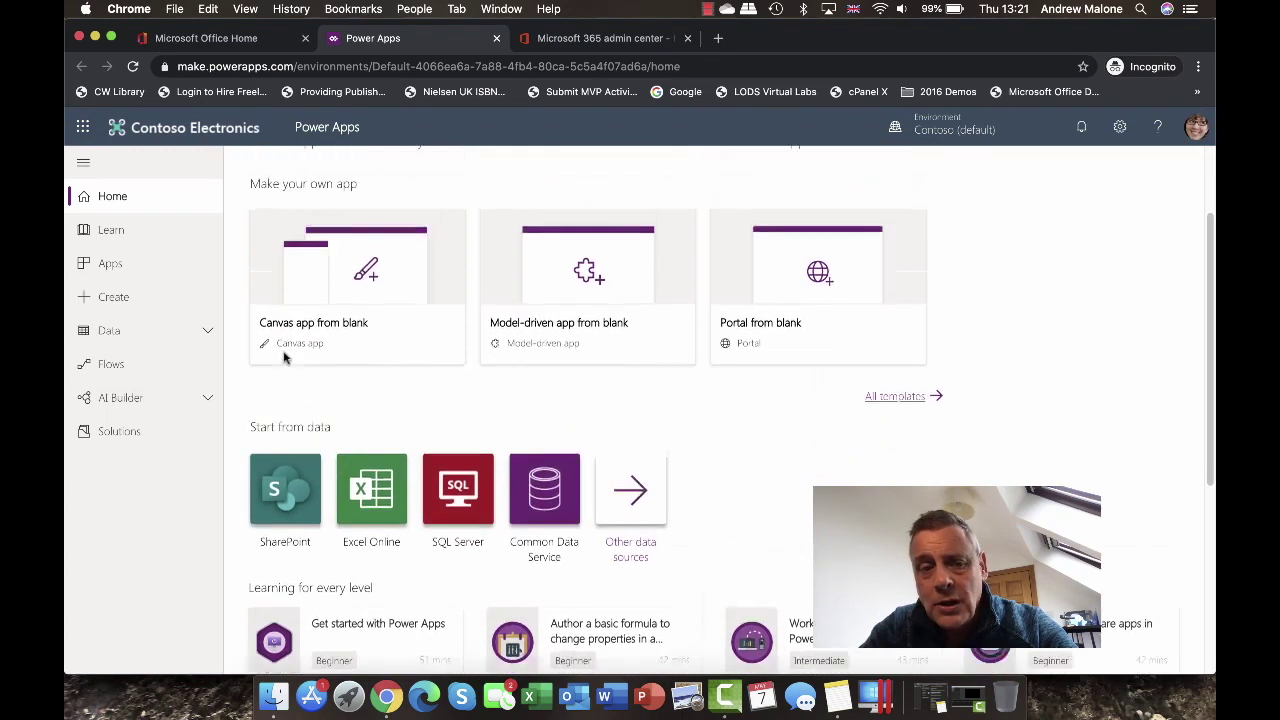
pyautogui.scroll(1, 284, 358)
pyautogui.click(82, 296)
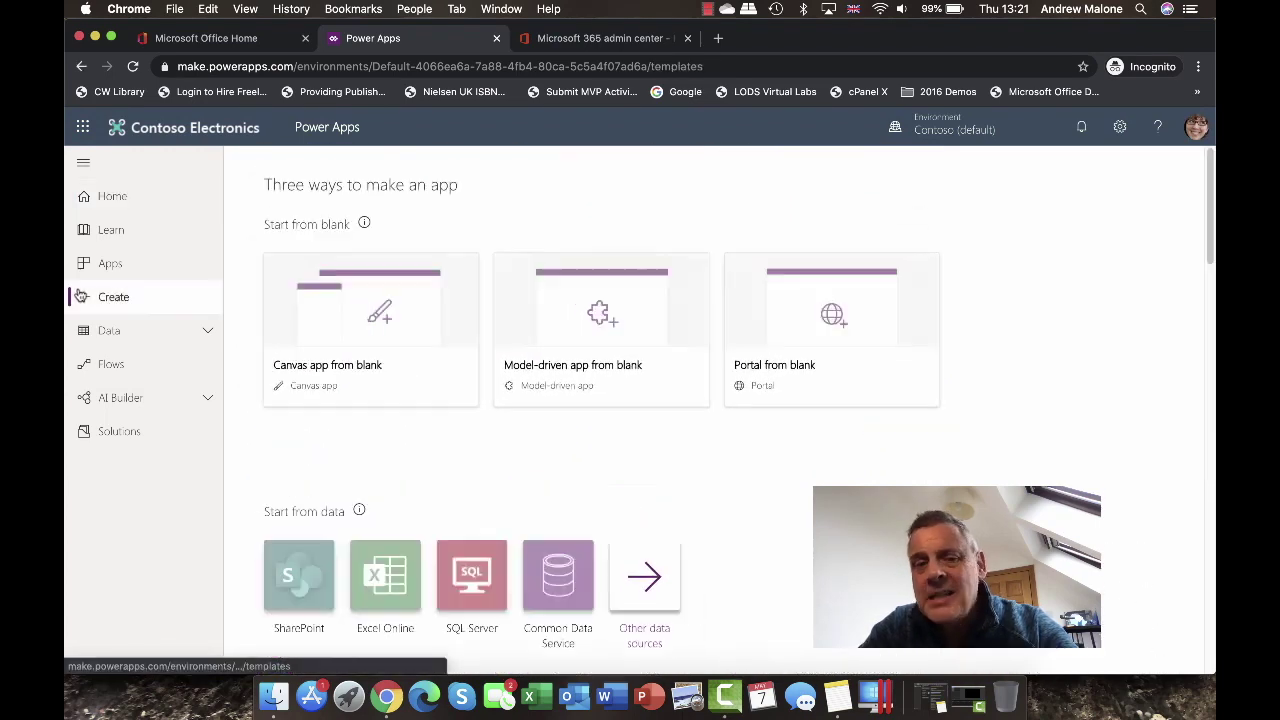
# Step: Review the ways to make an app, then close the Power Apps tab
pyautogui.scroll(-2, 270, 375)
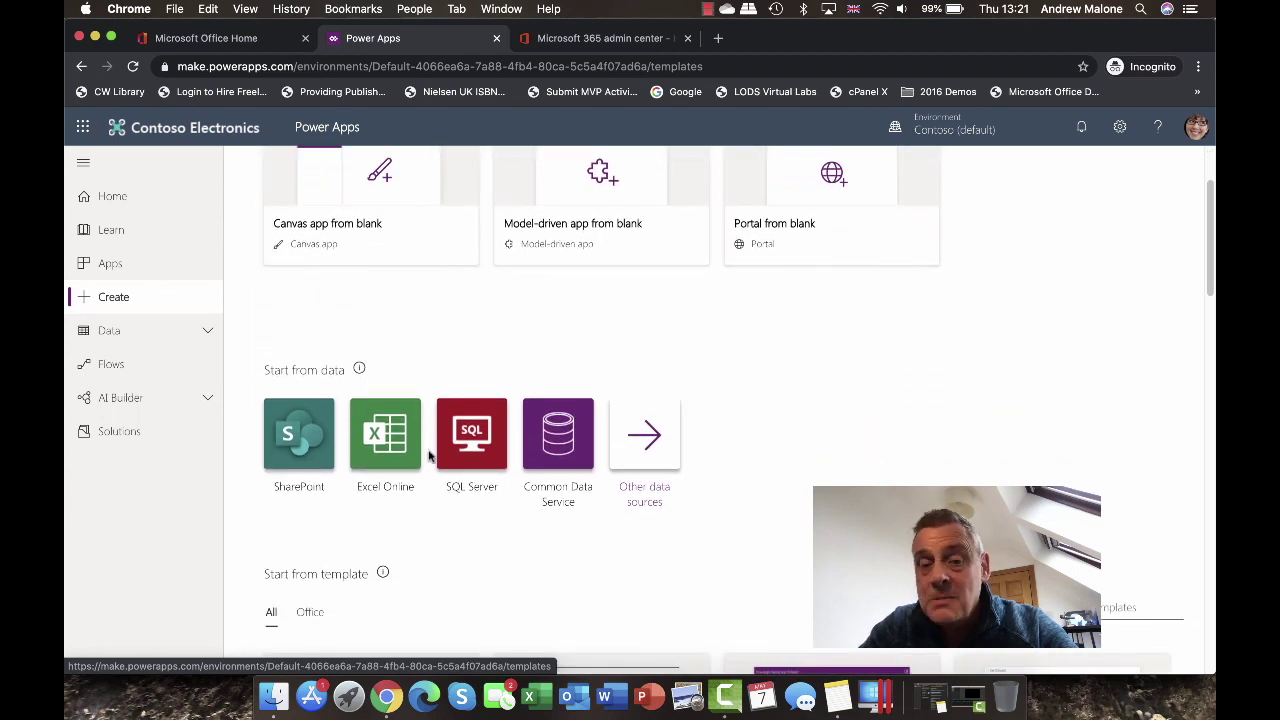
pyautogui.scroll(2, 430, 456)
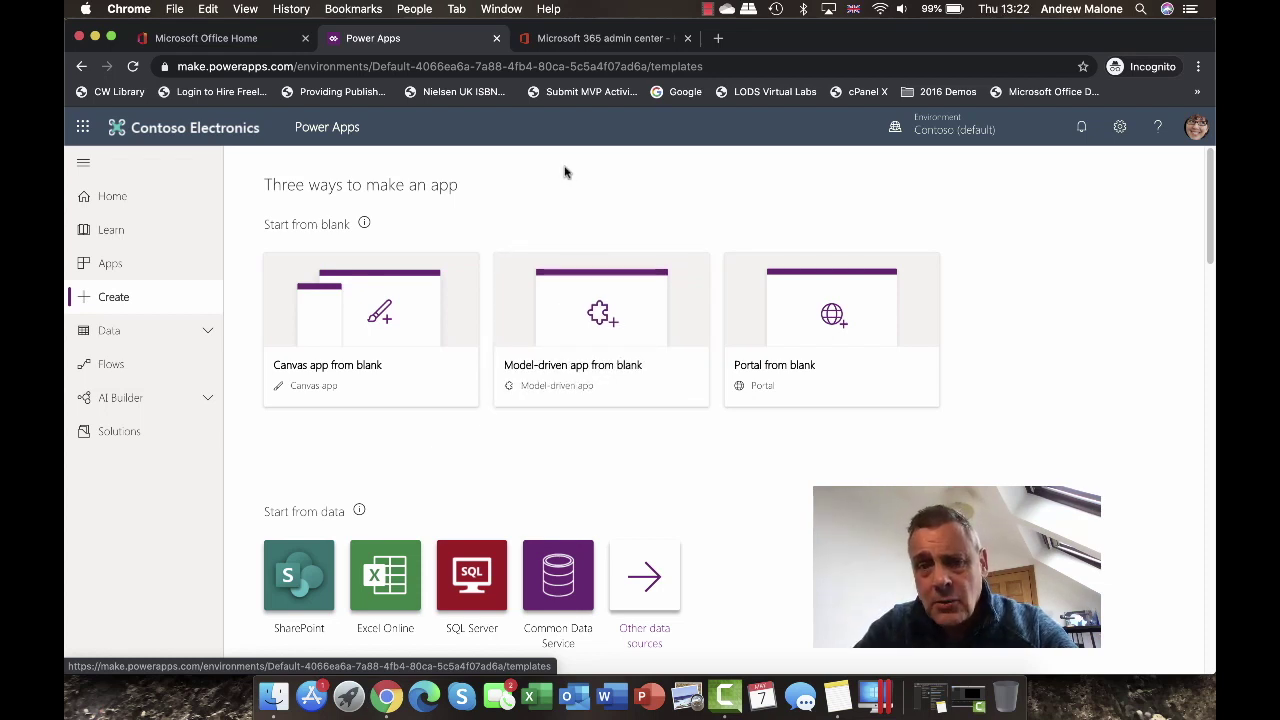
pyautogui.click(496, 39)
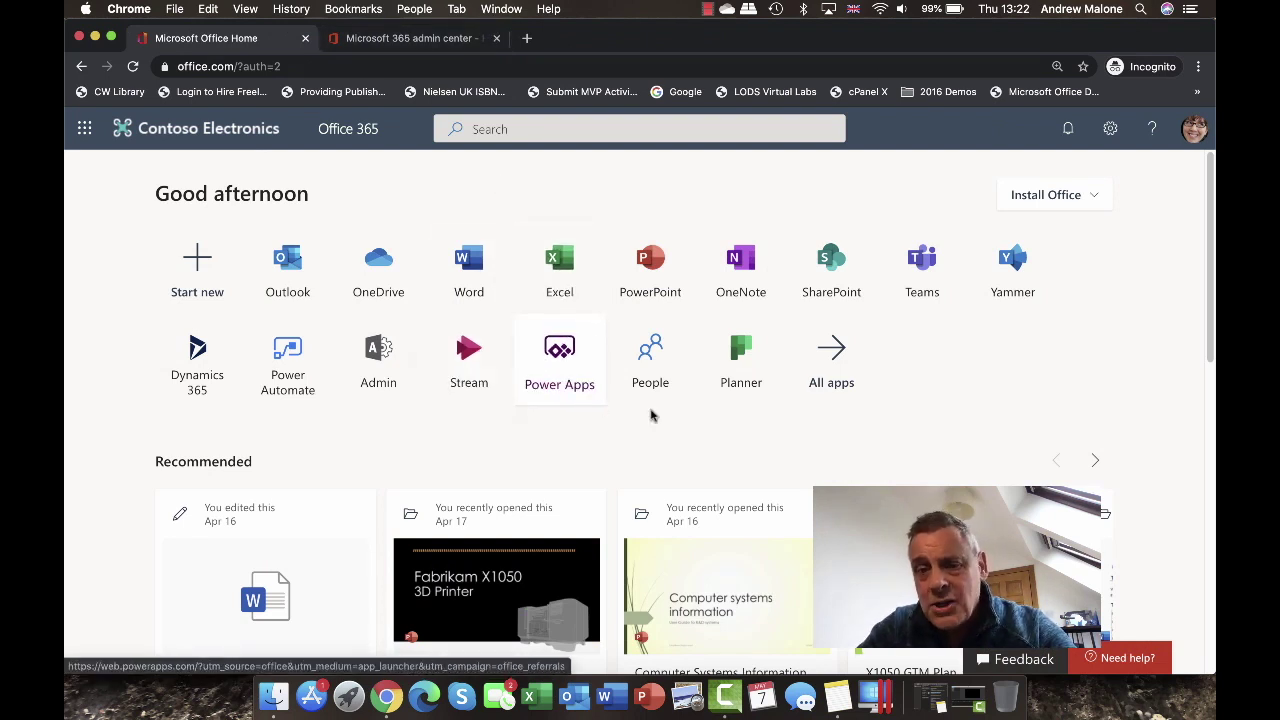
pyautogui.click(290, 360)
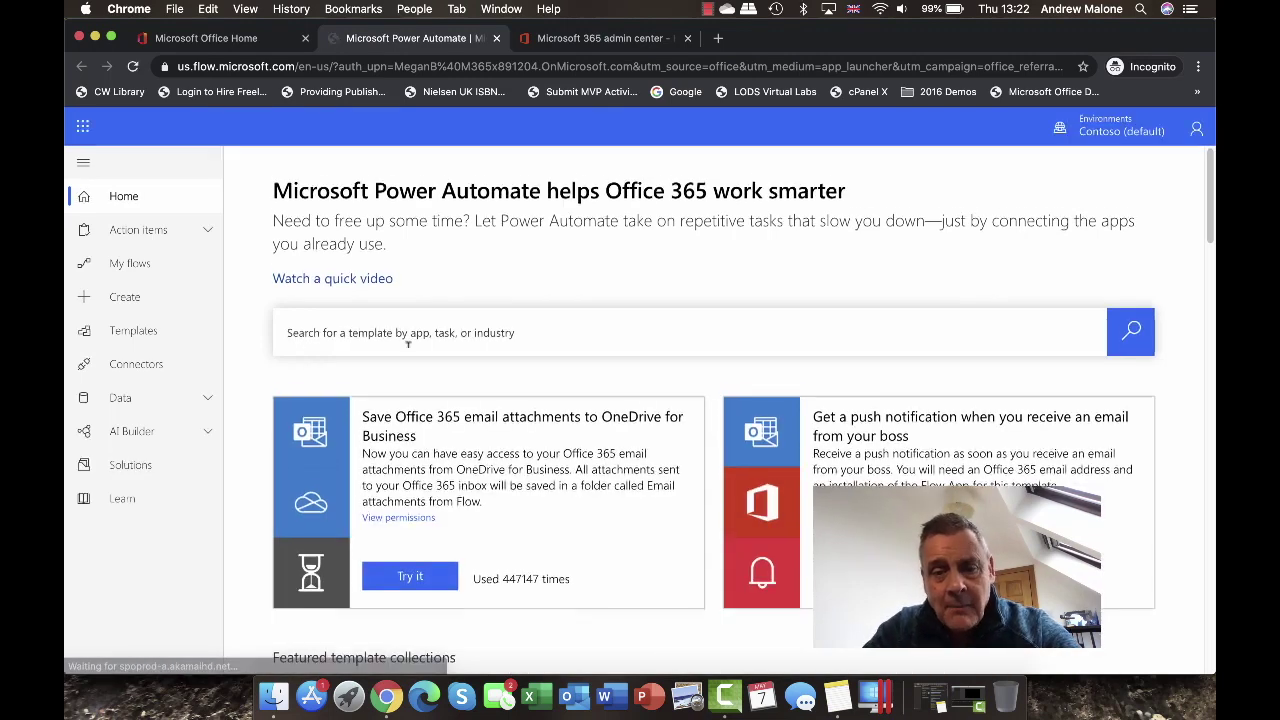
pyautogui.scroll(-2, 408, 343)
pyautogui.scroll(-1, 408, 343)
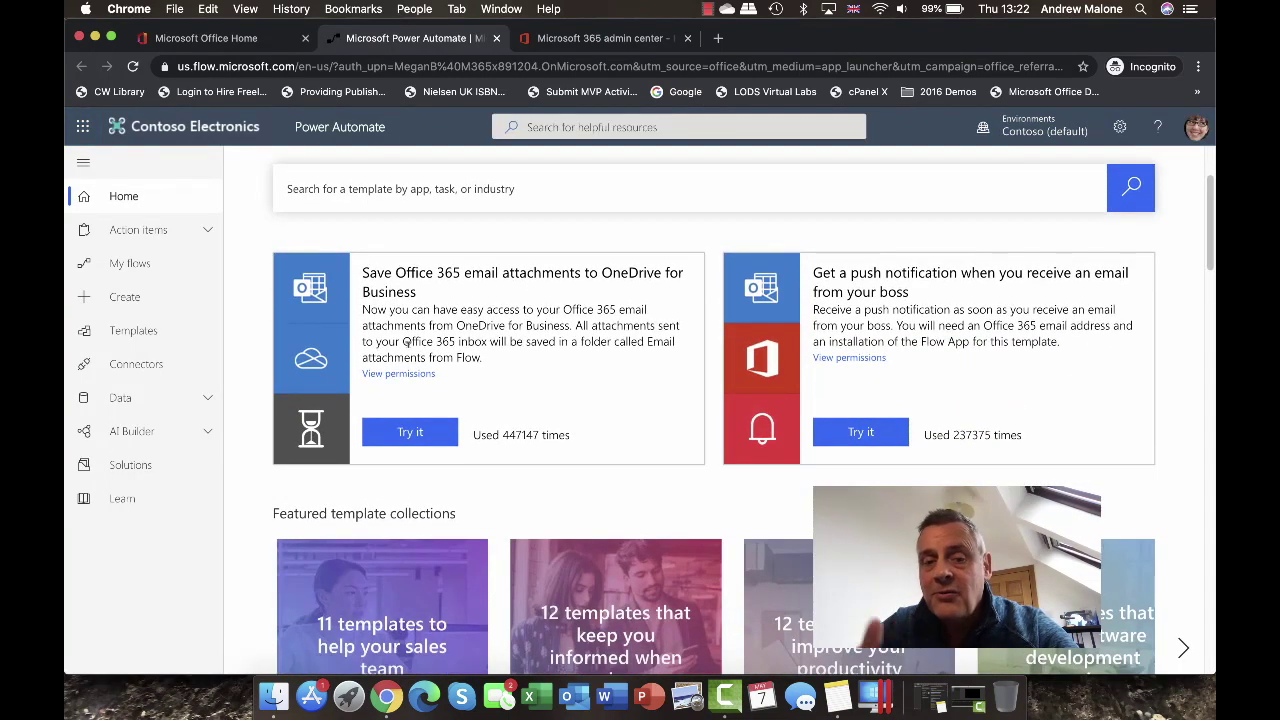
pyautogui.scroll(-2, 405, 341)
pyautogui.scroll(-2, 447, 433)
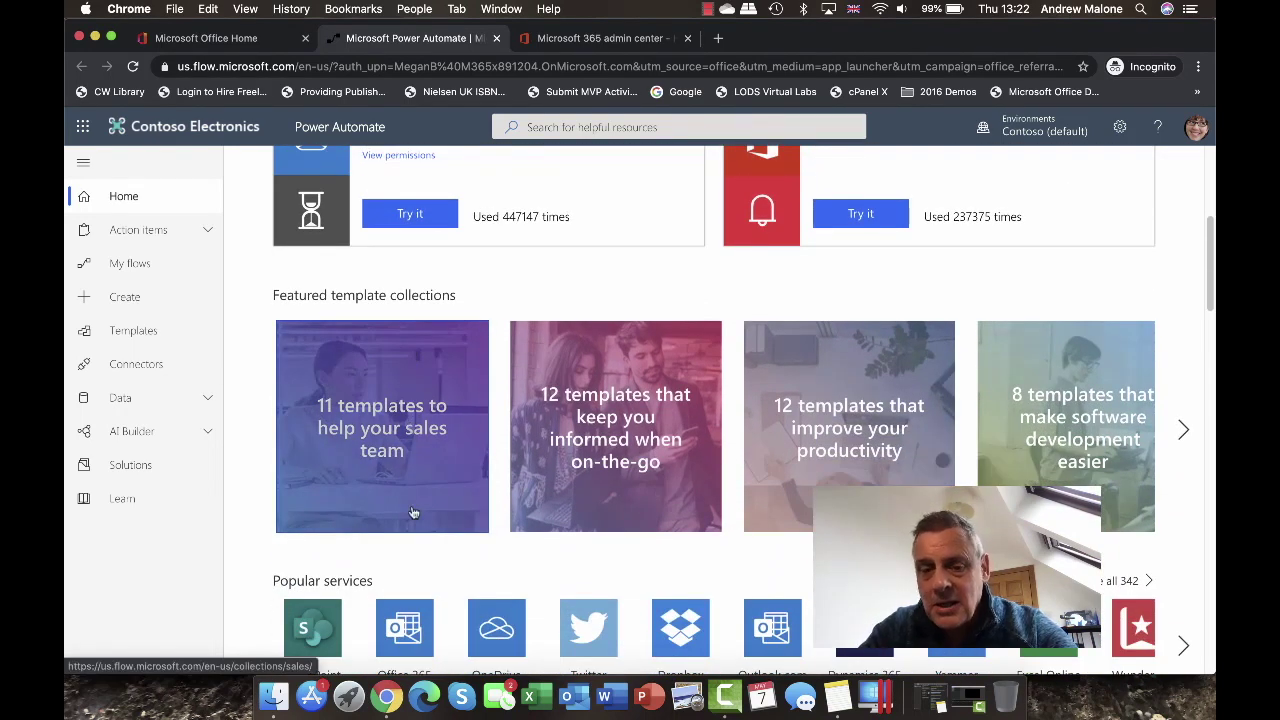
pyautogui.scroll(-3, 410, 655)
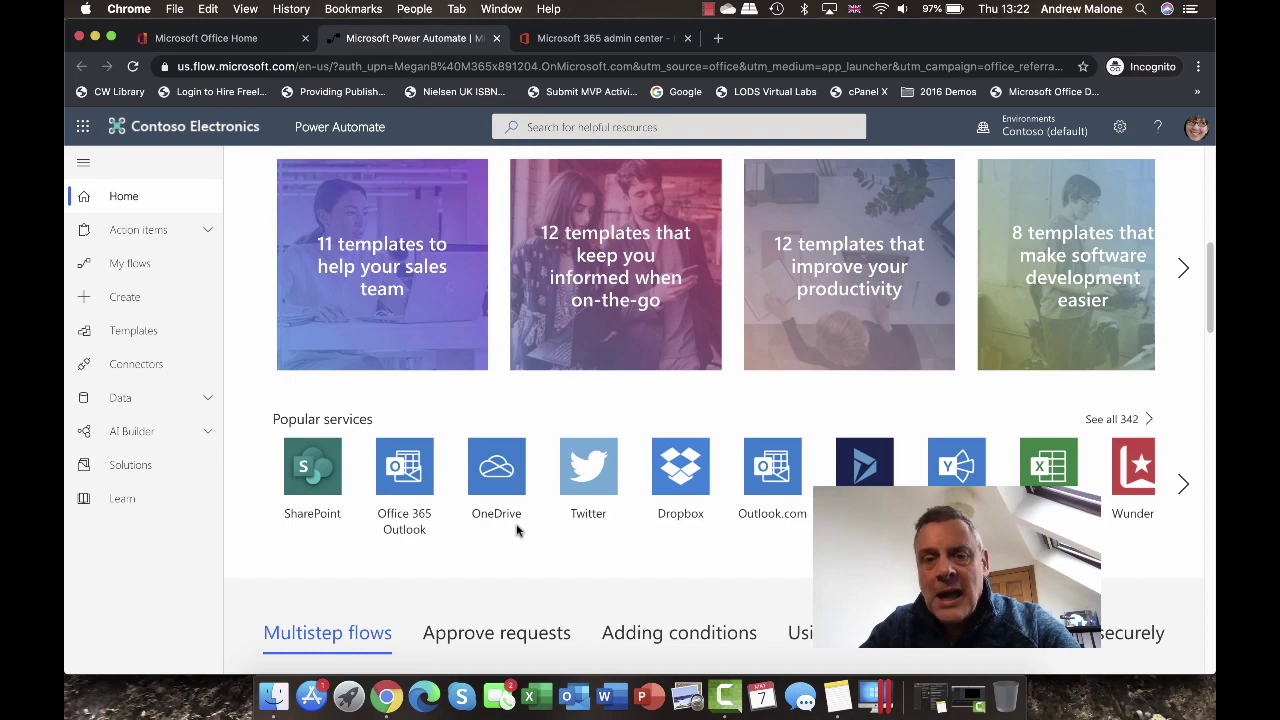
pyautogui.scroll(6, 516, 531)
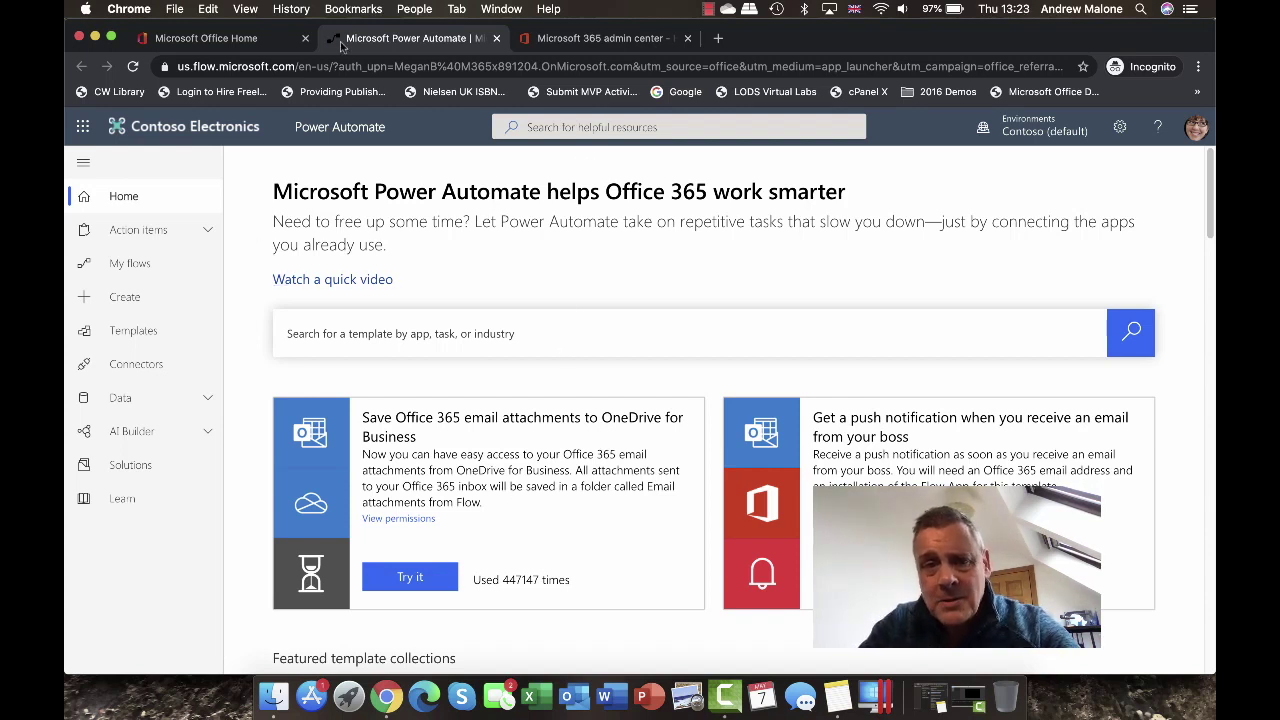
pyautogui.click(496, 38)
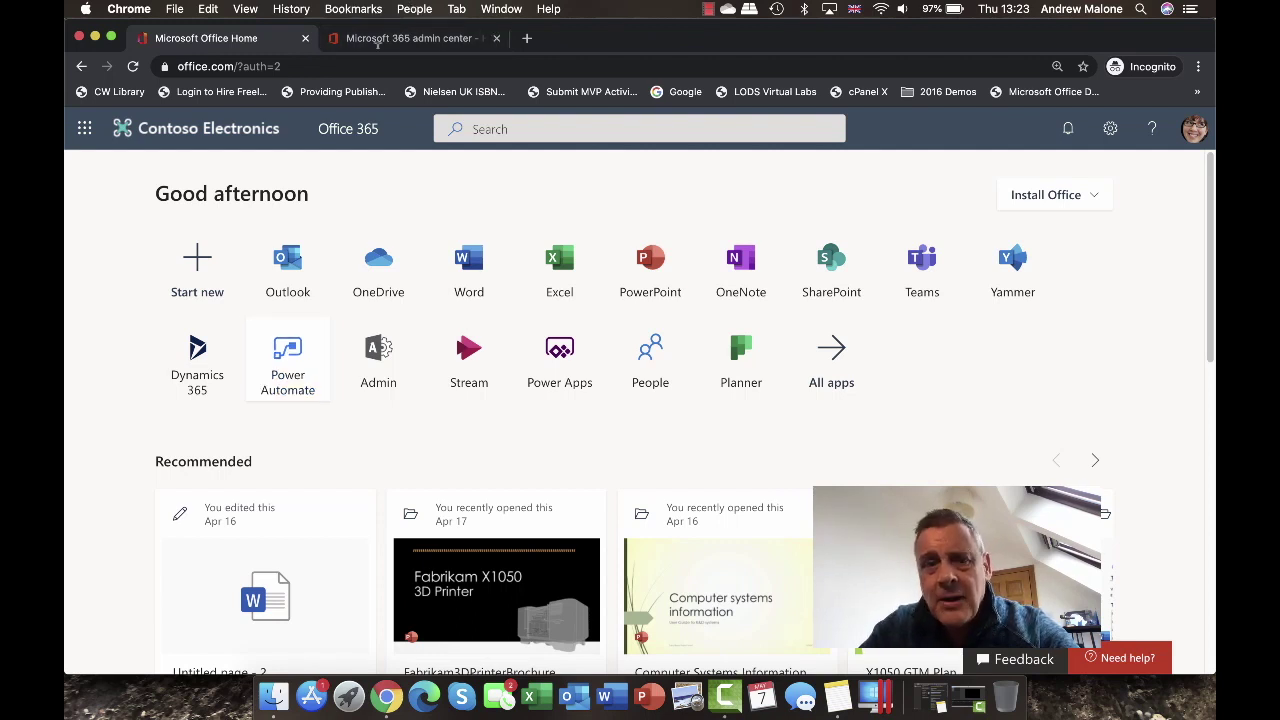
# Step: Switch to the admin center tab and scroll through the home dashboard's Essentials cards
pyautogui.click(416, 40)
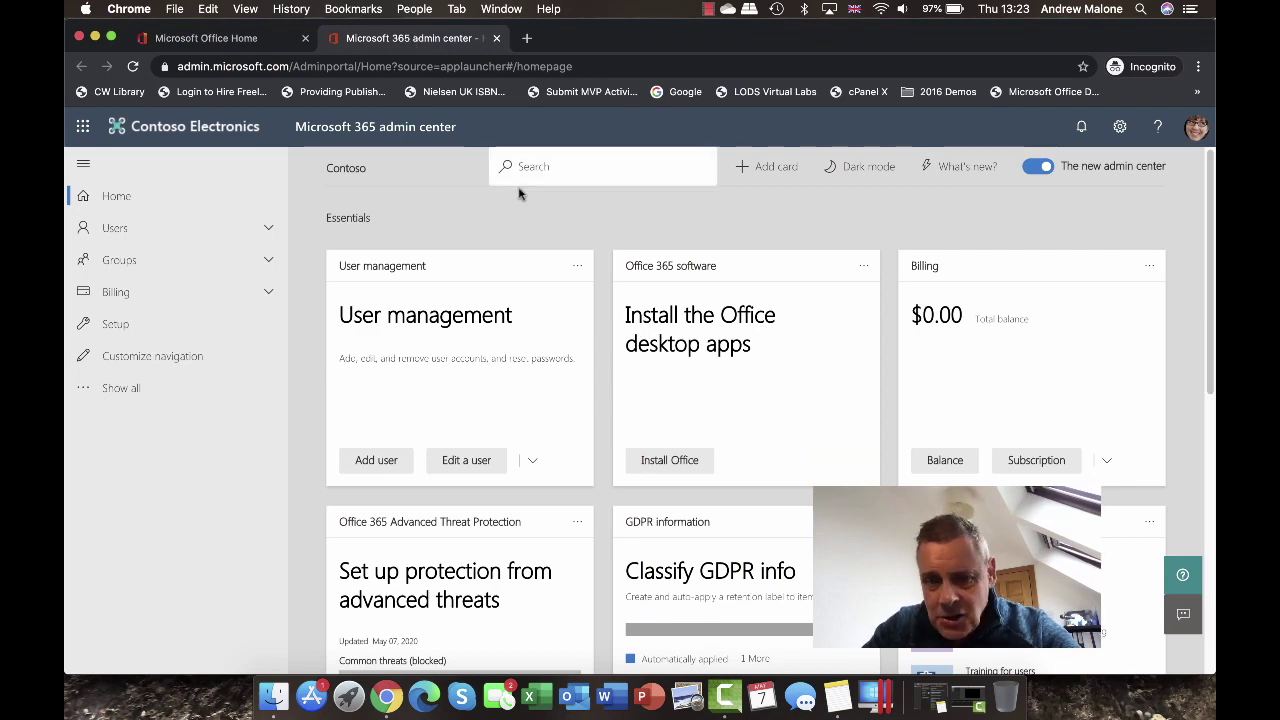
pyautogui.scroll(-5, 517, 190)
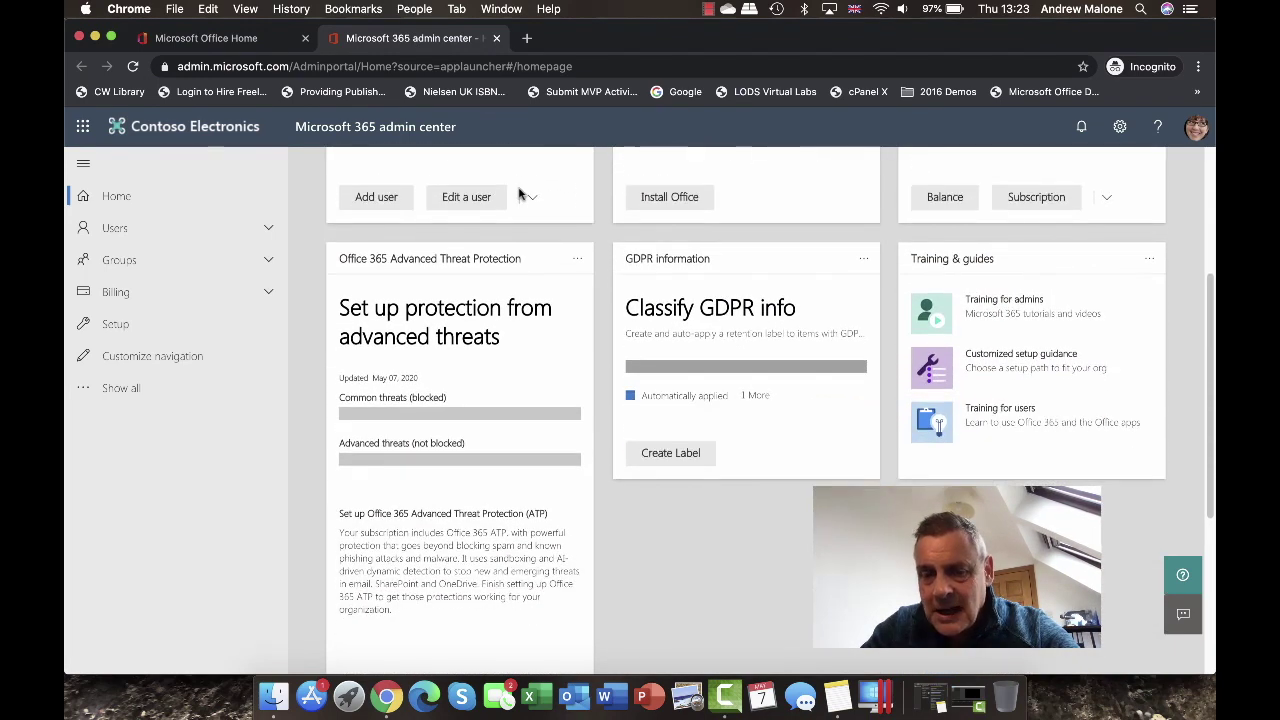
pyautogui.scroll(-3, 637, 215)
pyautogui.scroll(1, 637, 215)
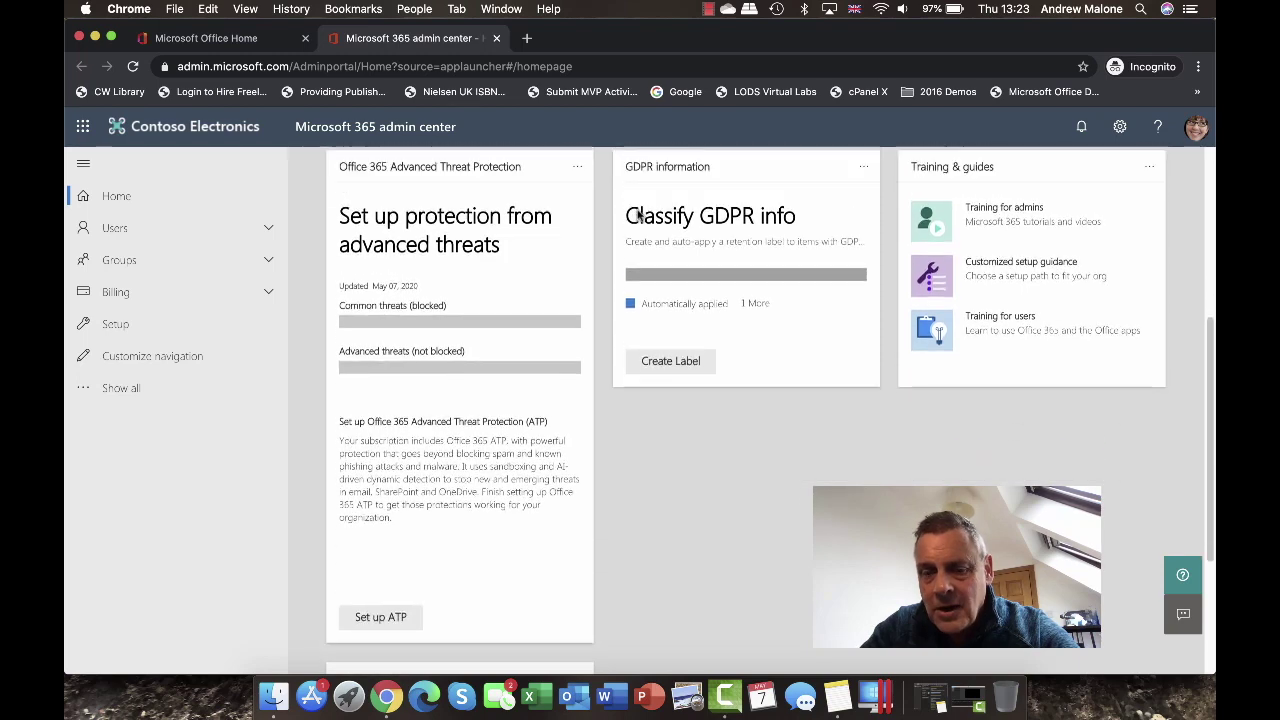
pyautogui.scroll(7, 637, 215)
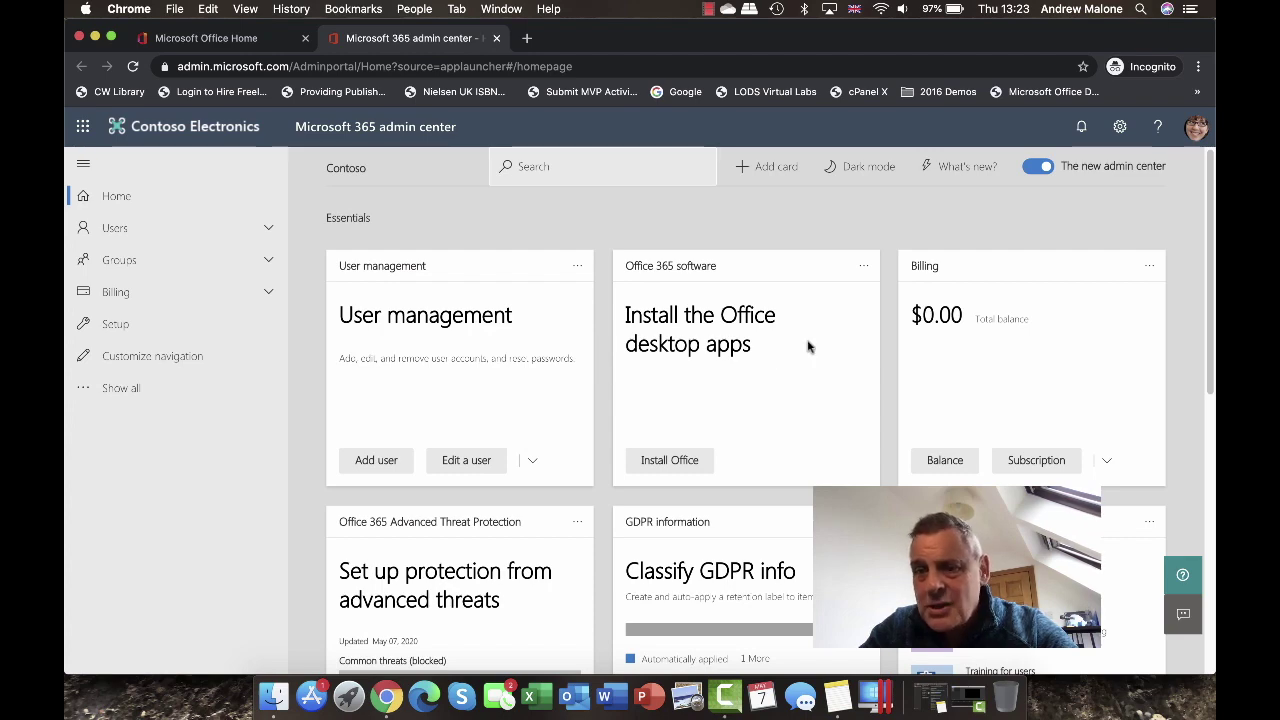
pyautogui.scroll(-3, 808, 347)
pyautogui.scroll(-2, 808, 347)
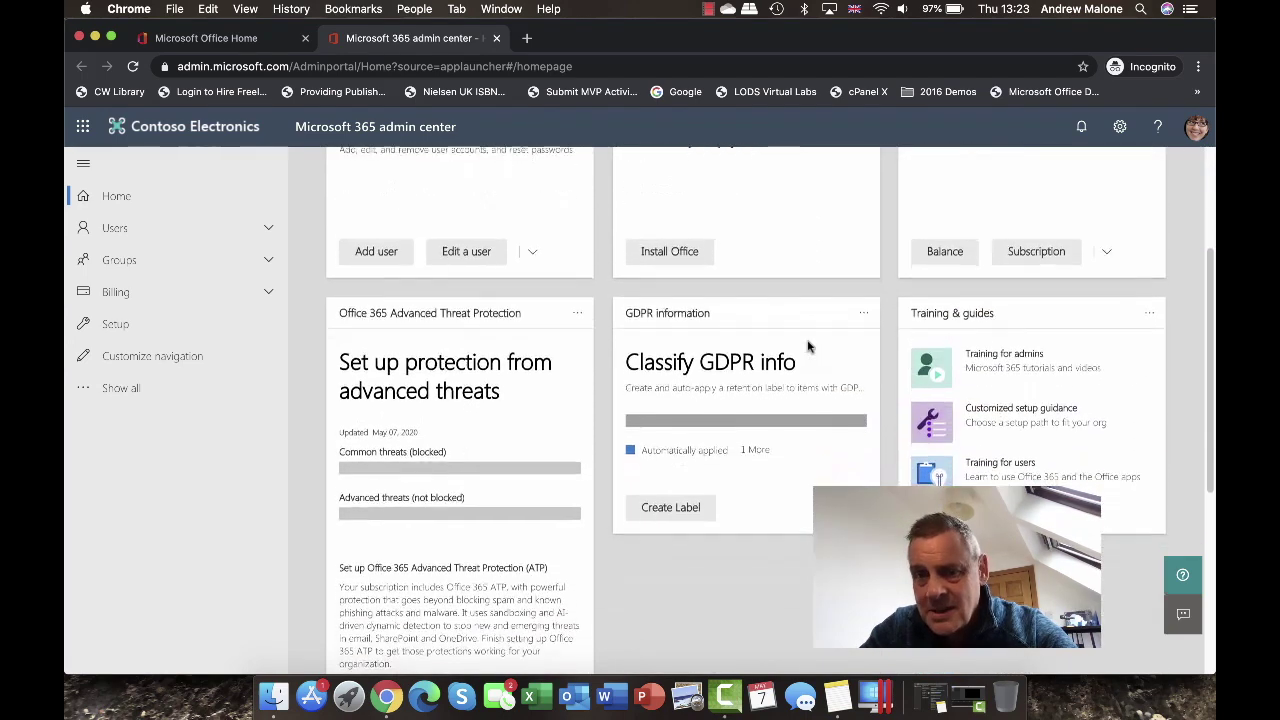
pyautogui.scroll(-1, 808, 347)
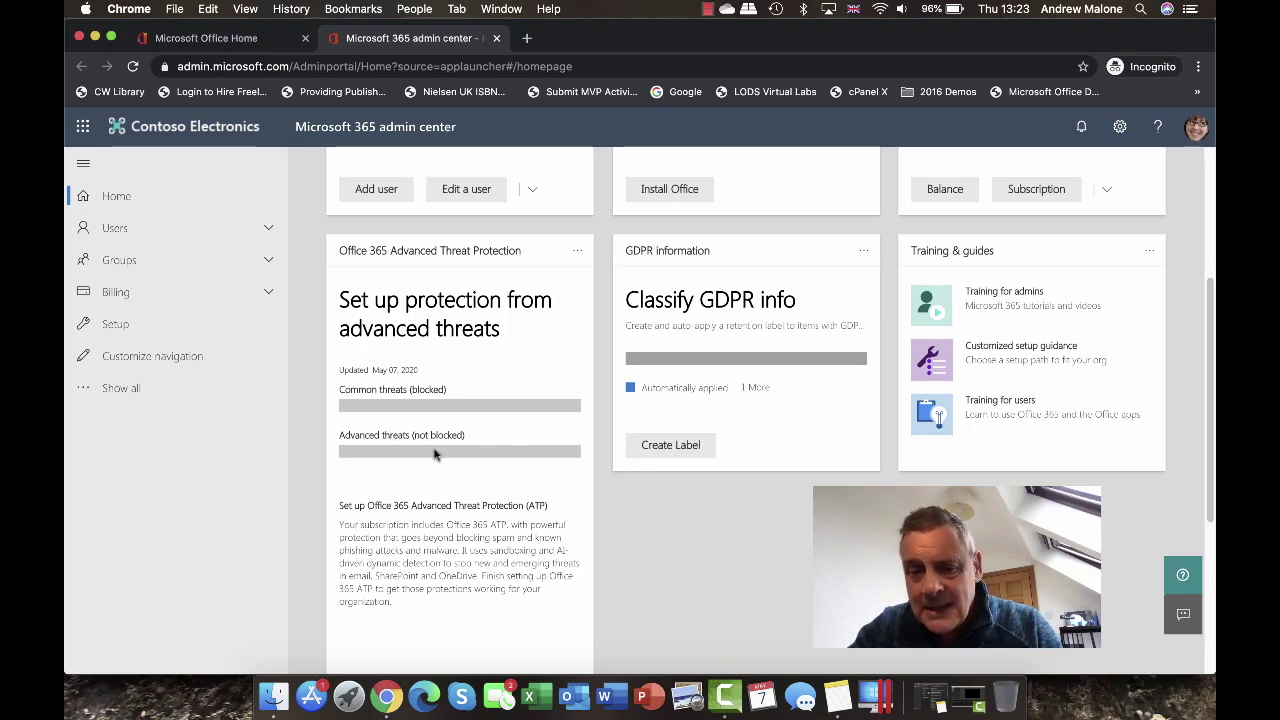
pyautogui.scroll(-3, 414, 418)
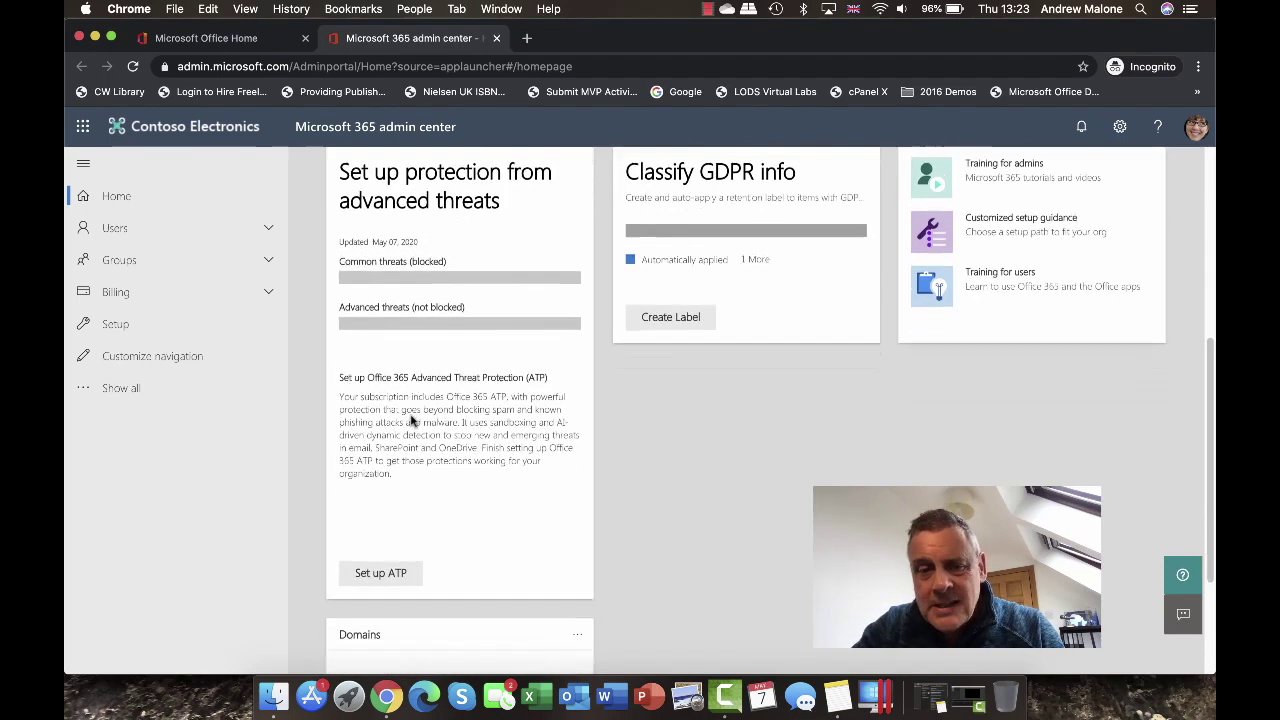
pyautogui.click(389, 569)
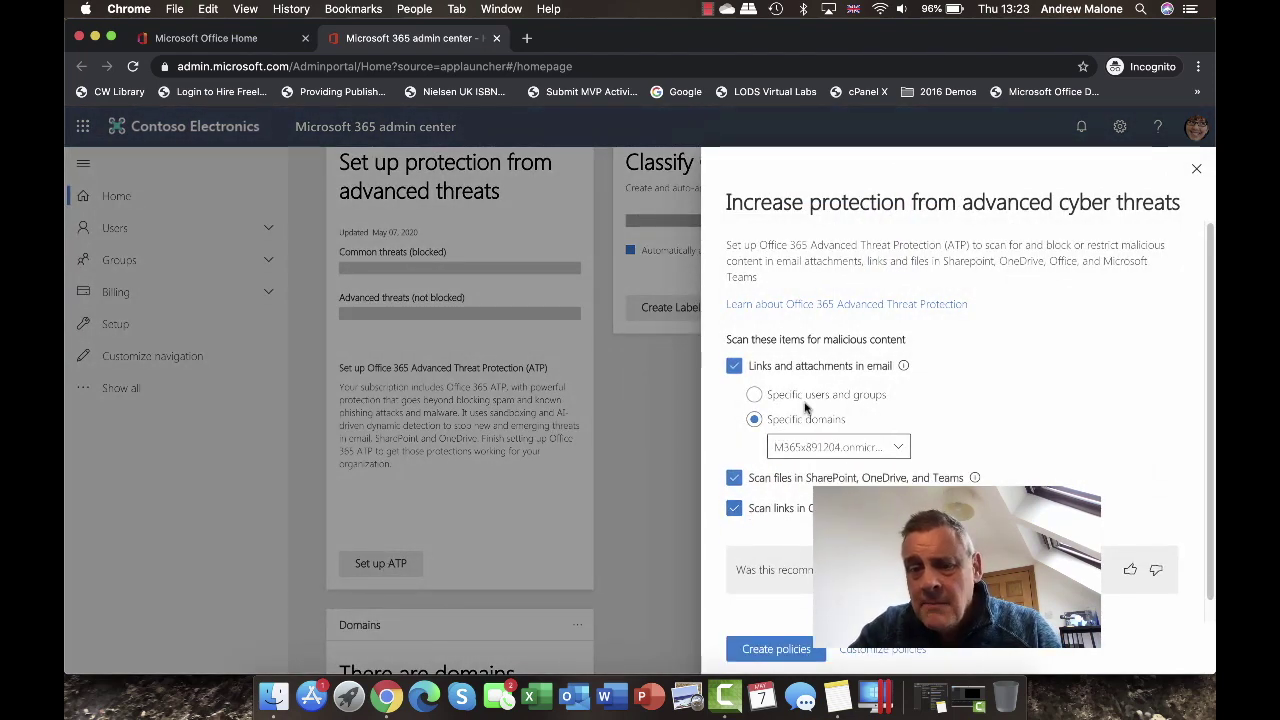
# Step: Keep the email link, attachment and SharePoint/OneDrive/Teams scans, and create the ATP policies
pyautogui.scroll(-1, 806, 405)
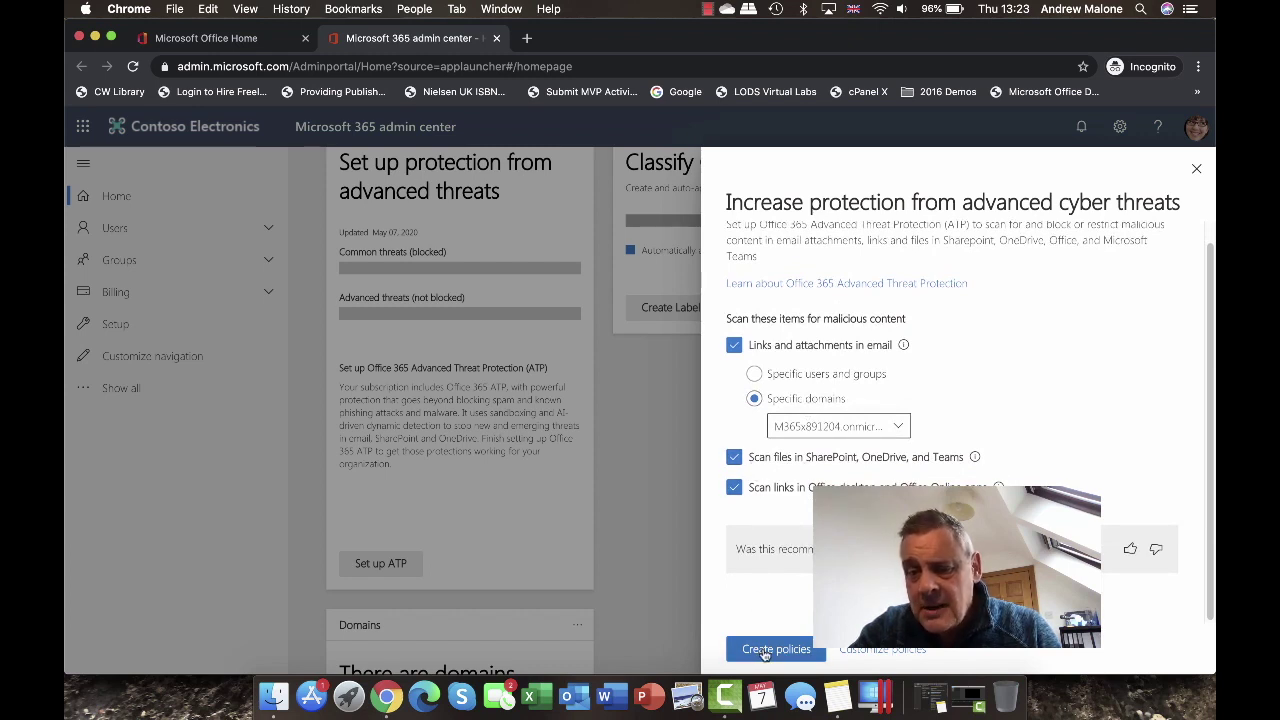
pyautogui.click(765, 650)
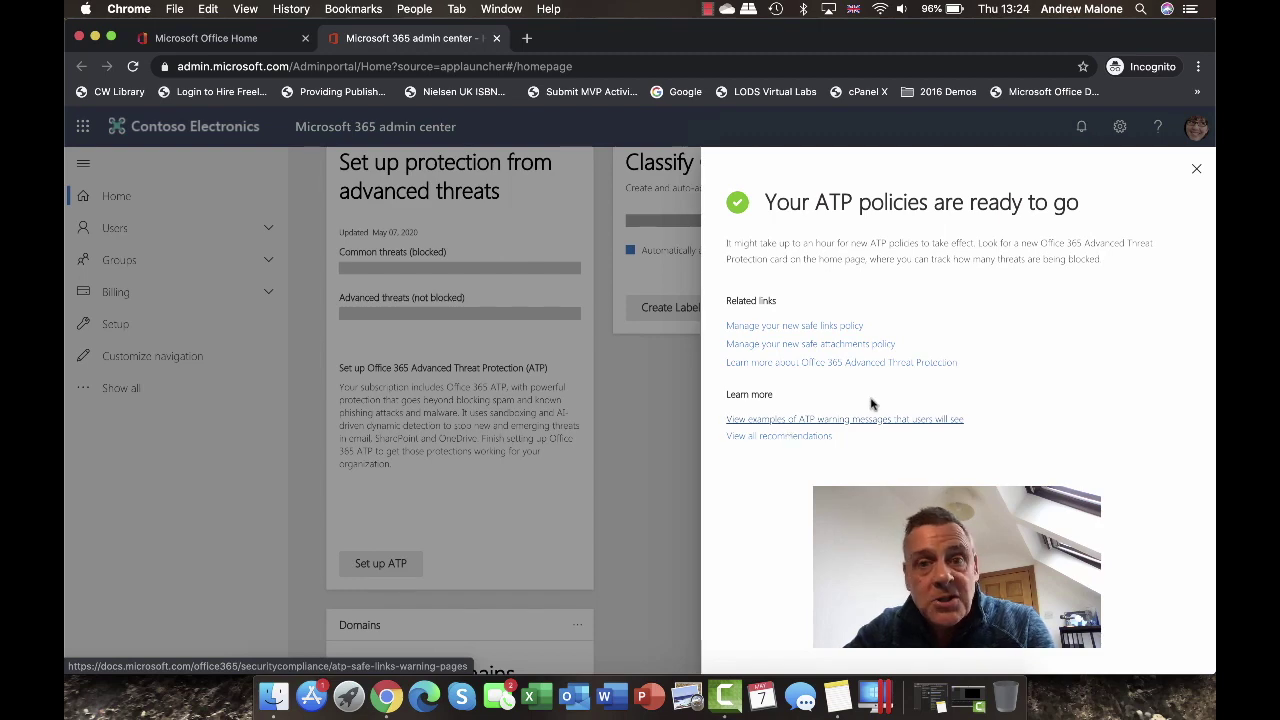
# Step: Dismiss the ATP policies-ready confirmation and return to the top of the dashboard
pyautogui.click(1198, 166)
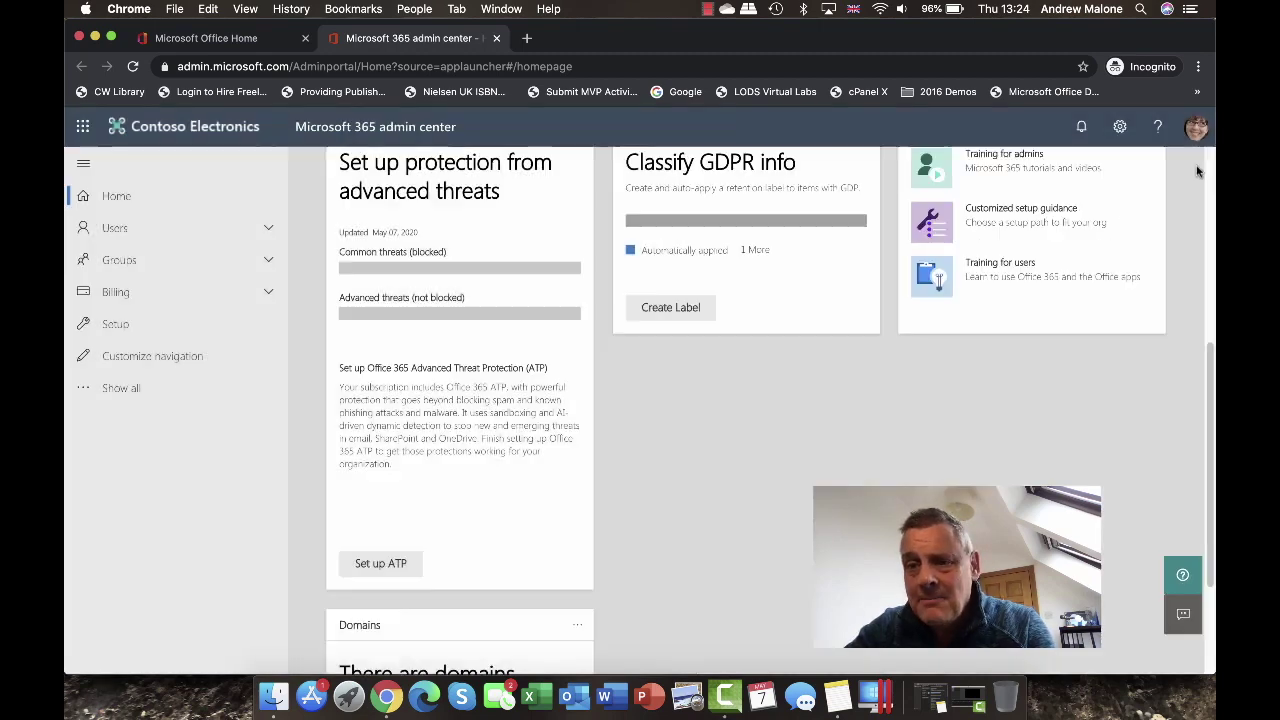
pyautogui.scroll(1, 840, 474)
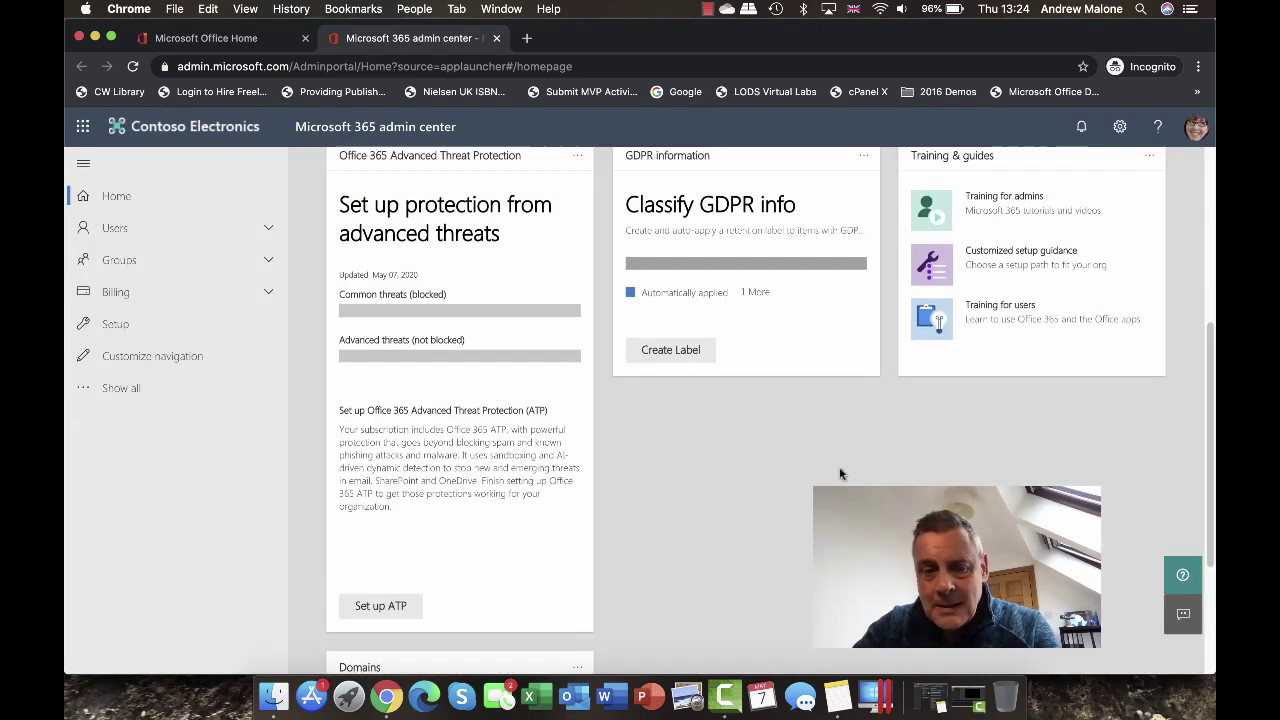
pyautogui.scroll(2, 840, 474)
pyautogui.scroll(3, 840, 474)
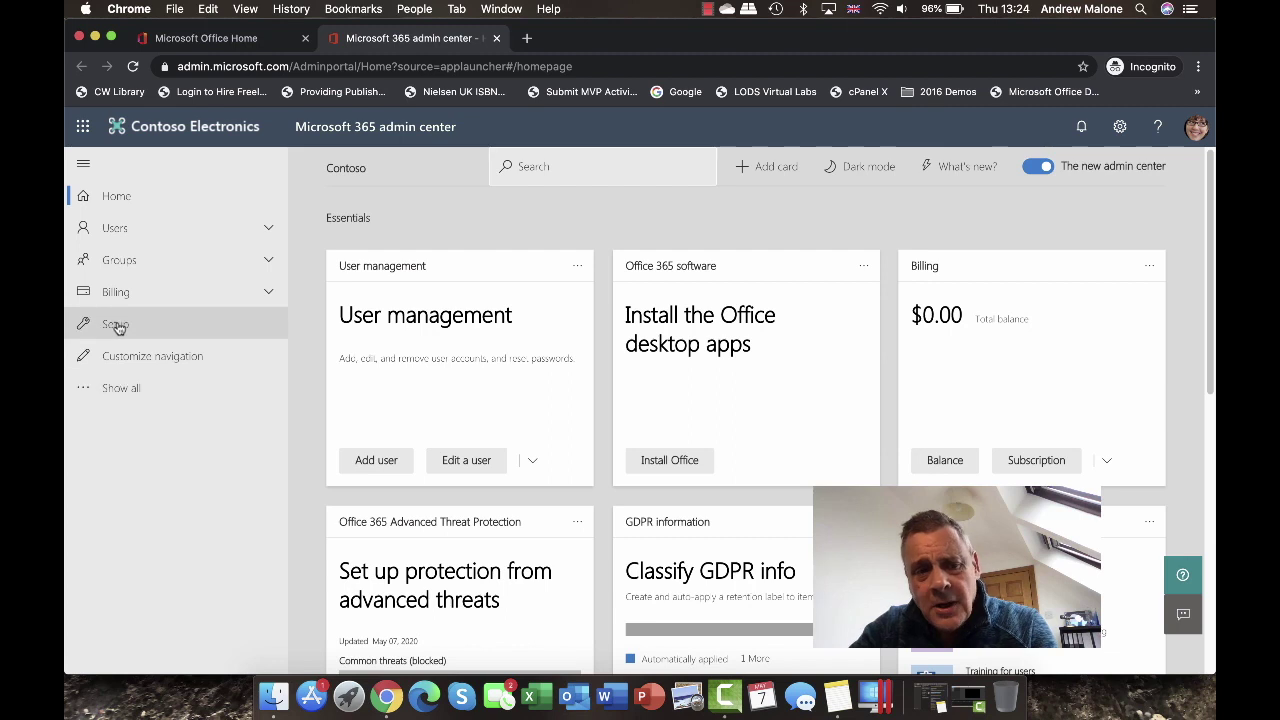
# Step: Show all navigation sections, expand Settings, and start an admin center search
pyautogui.click(166, 389)
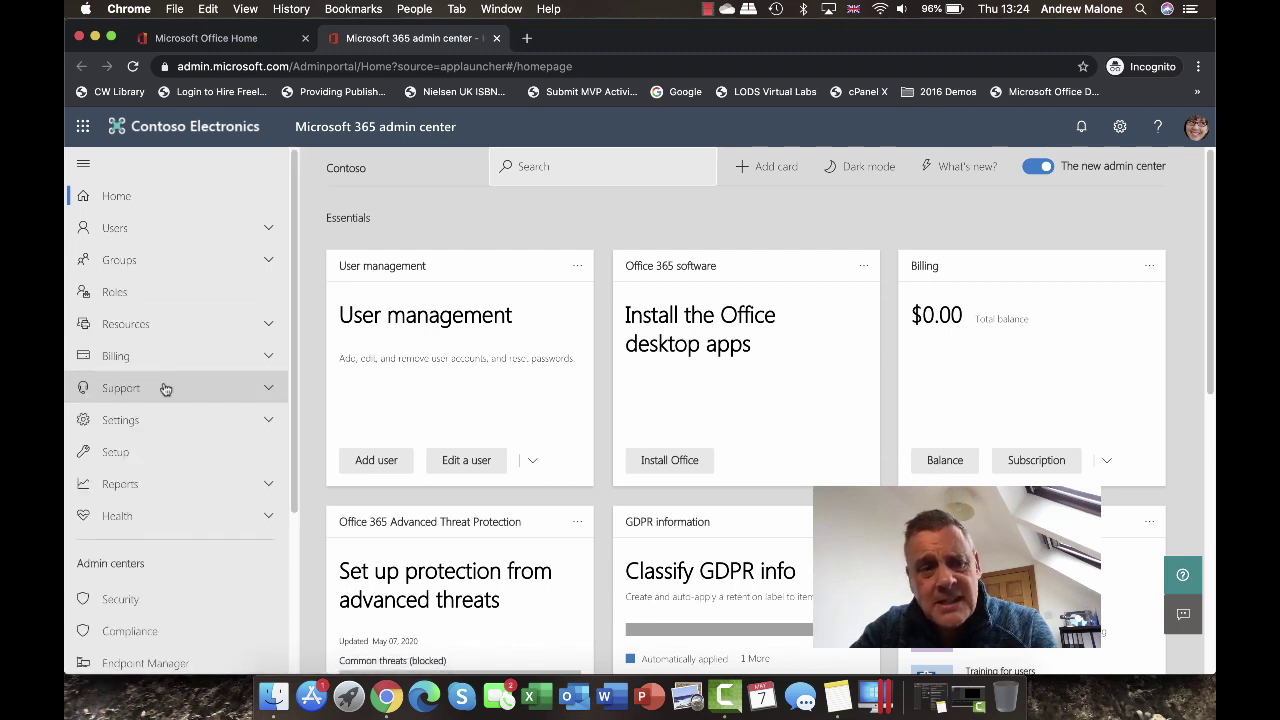
pyautogui.click(164, 430)
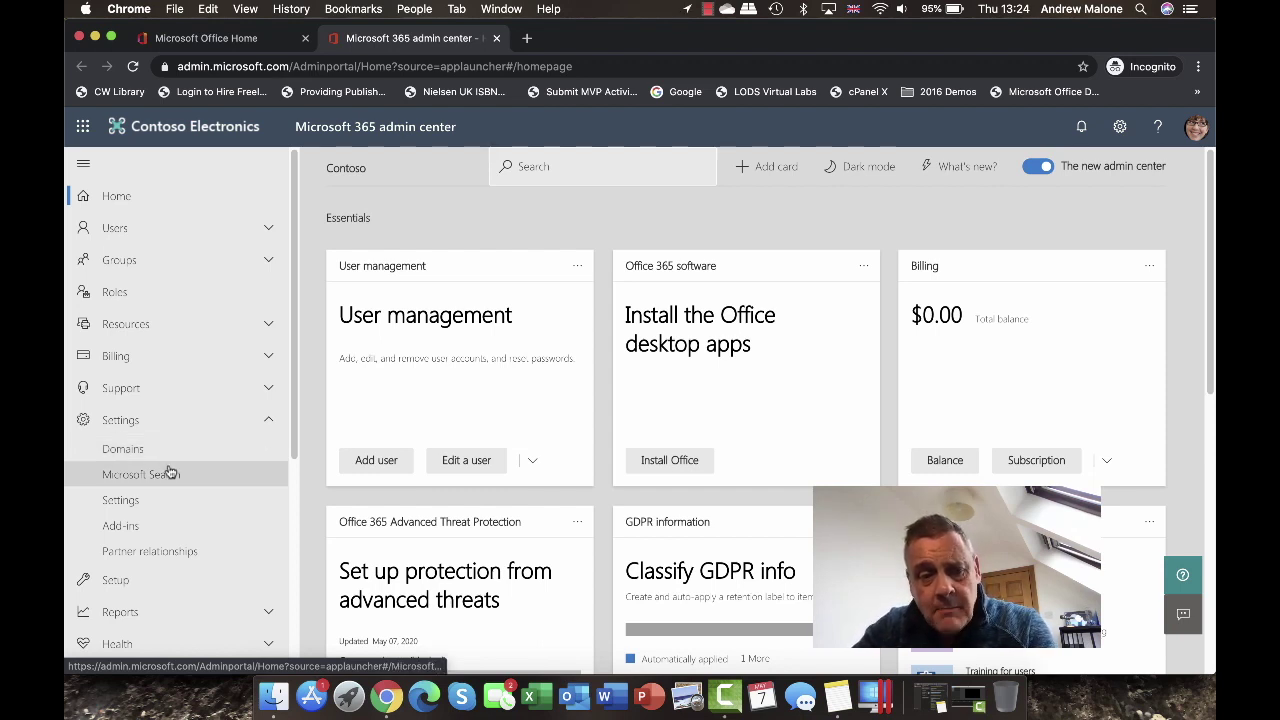
pyautogui.click(553, 166)
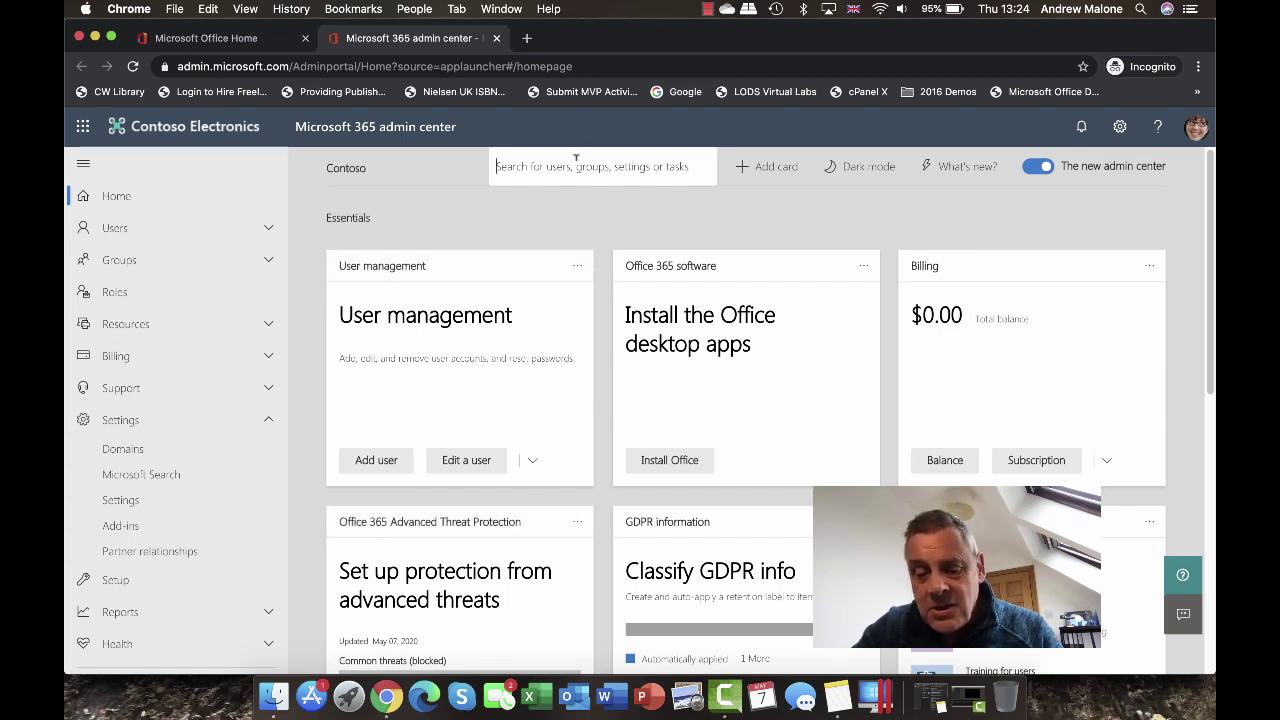
pyautogui.write('ma')
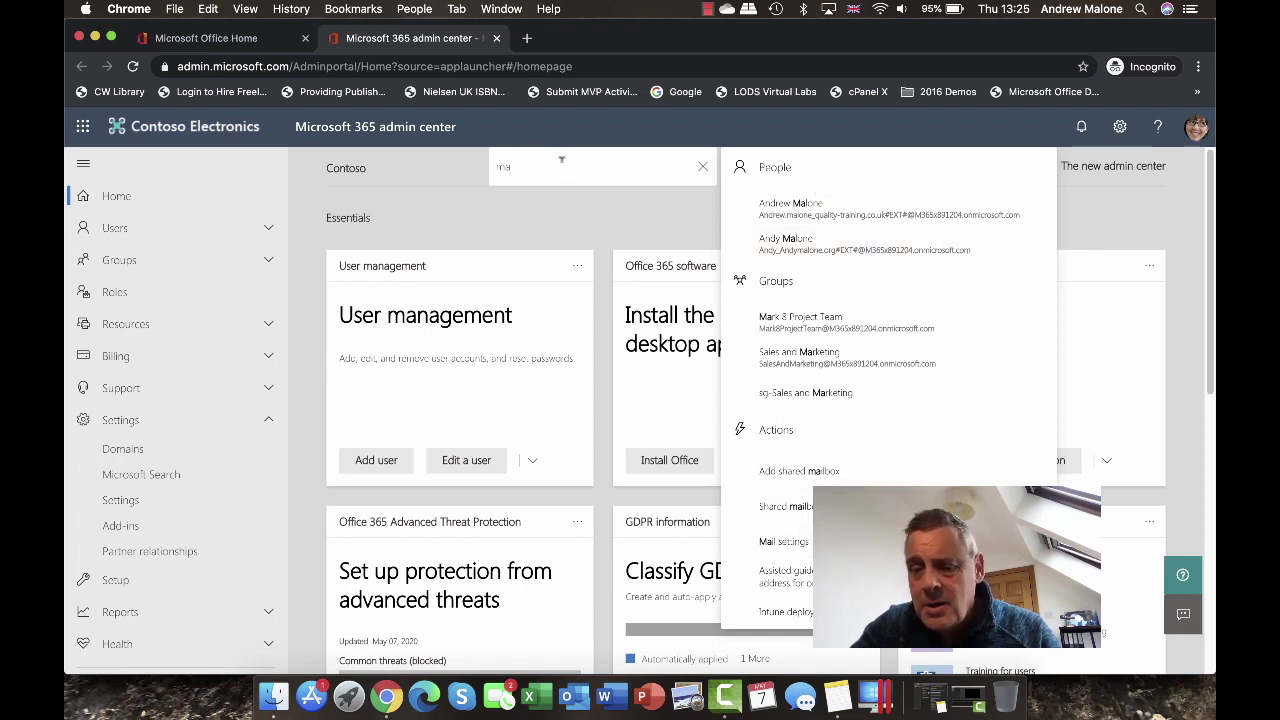
pyautogui.press('BackSpace')
pyautogui.press('BackSpace')
pyautogui.write('sales')
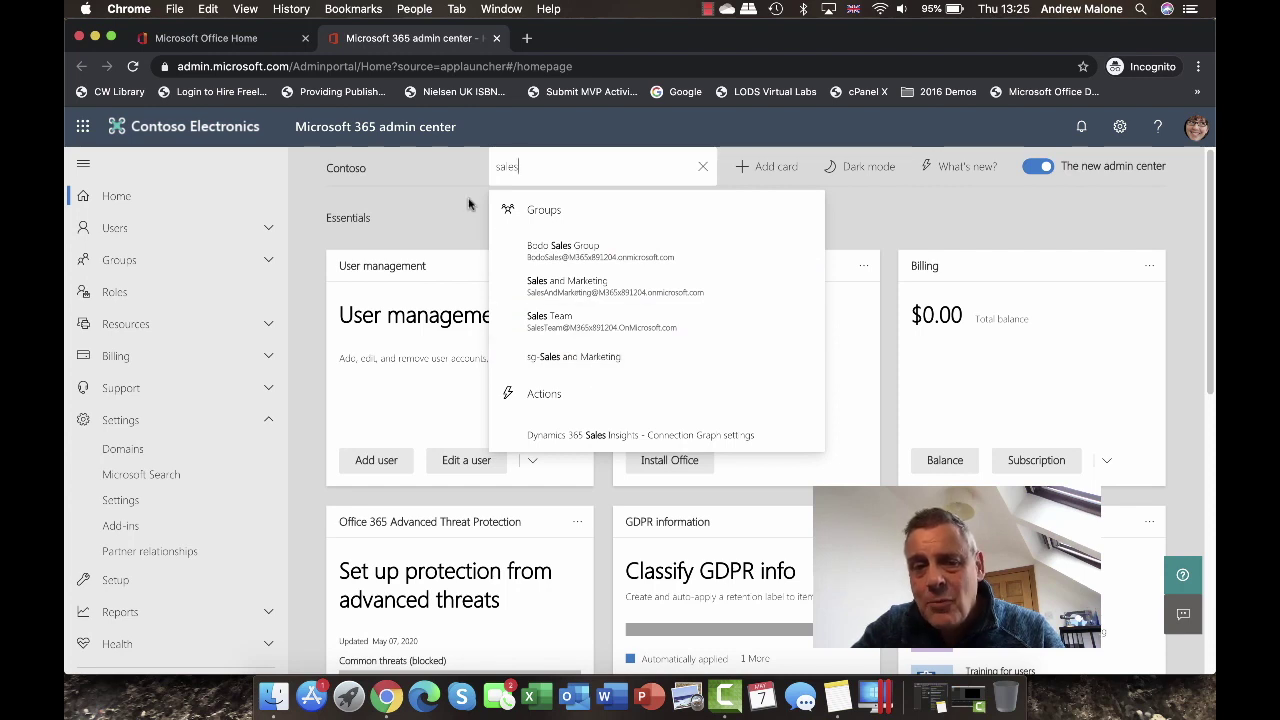
pyautogui.press('BackSpace')
pyautogui.press('BackSpace')
pyautogui.press('BackSpace')
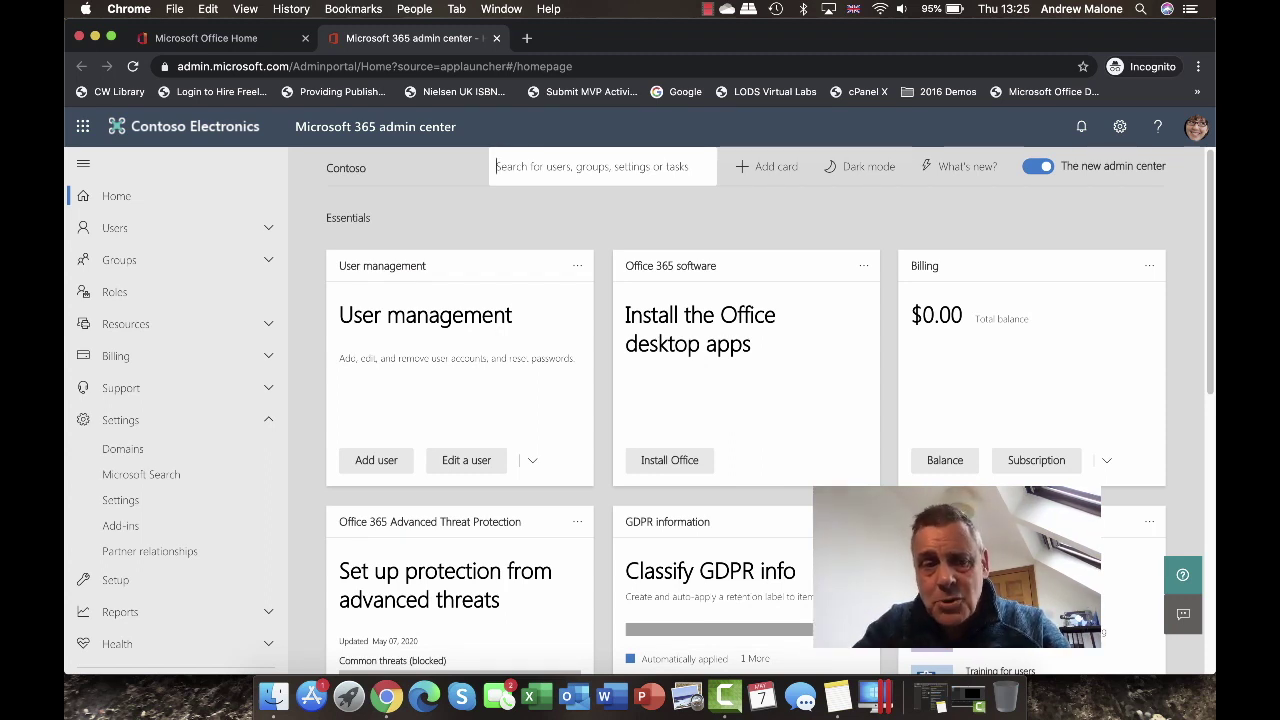
pyautogui.click(458, 229)
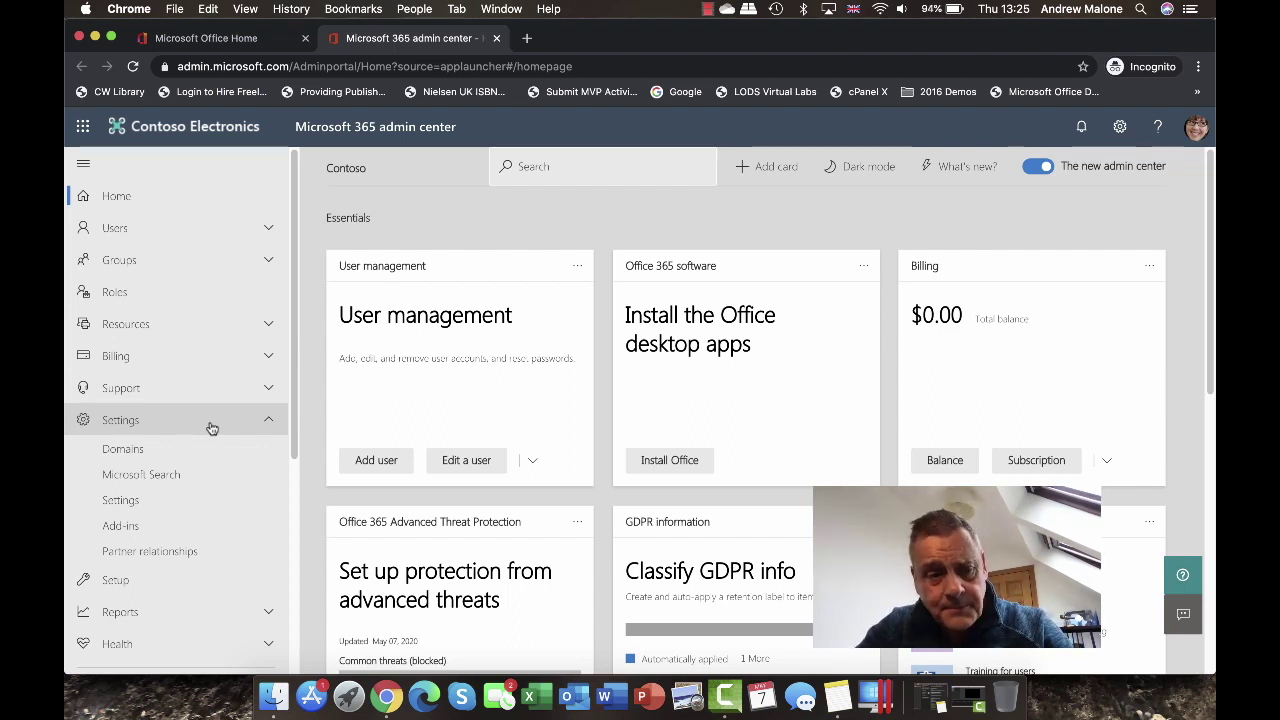
# Step: Open Settings and scan its 29 services, such as Azure Speech Services, Bookings and Calendar
pyautogui.click(208, 502)
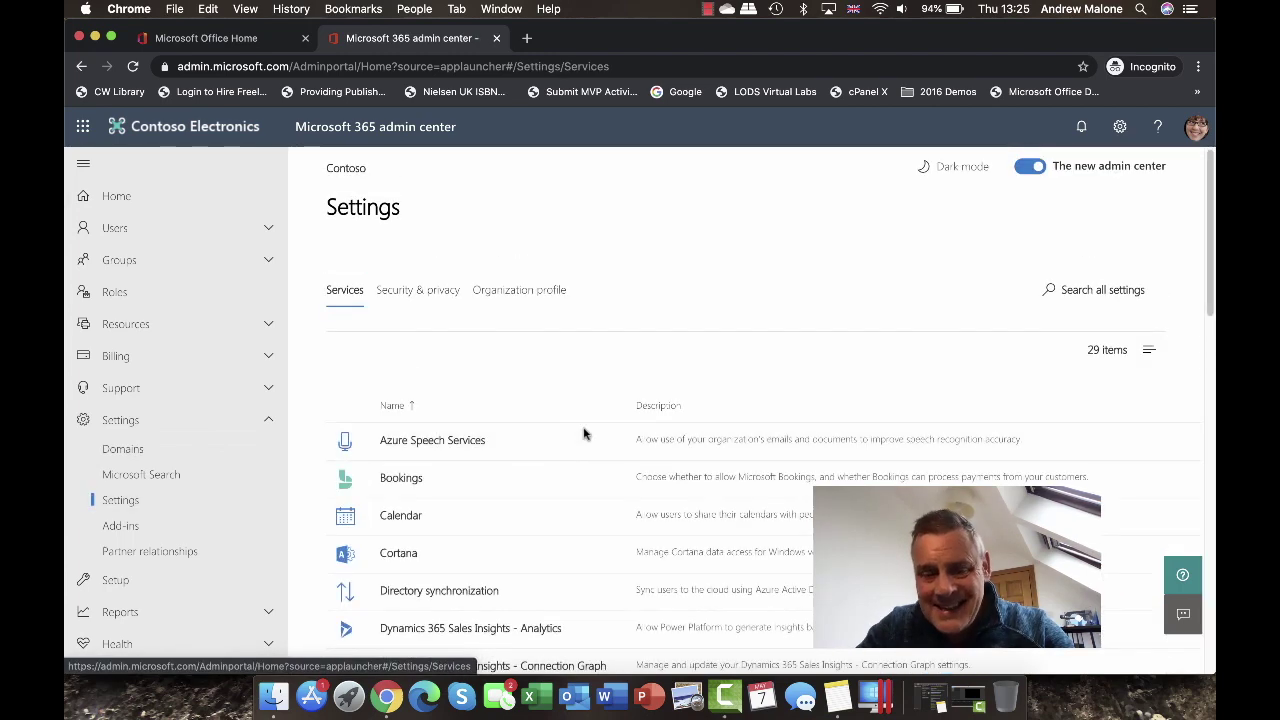
pyautogui.scroll(-2, 604, 389)
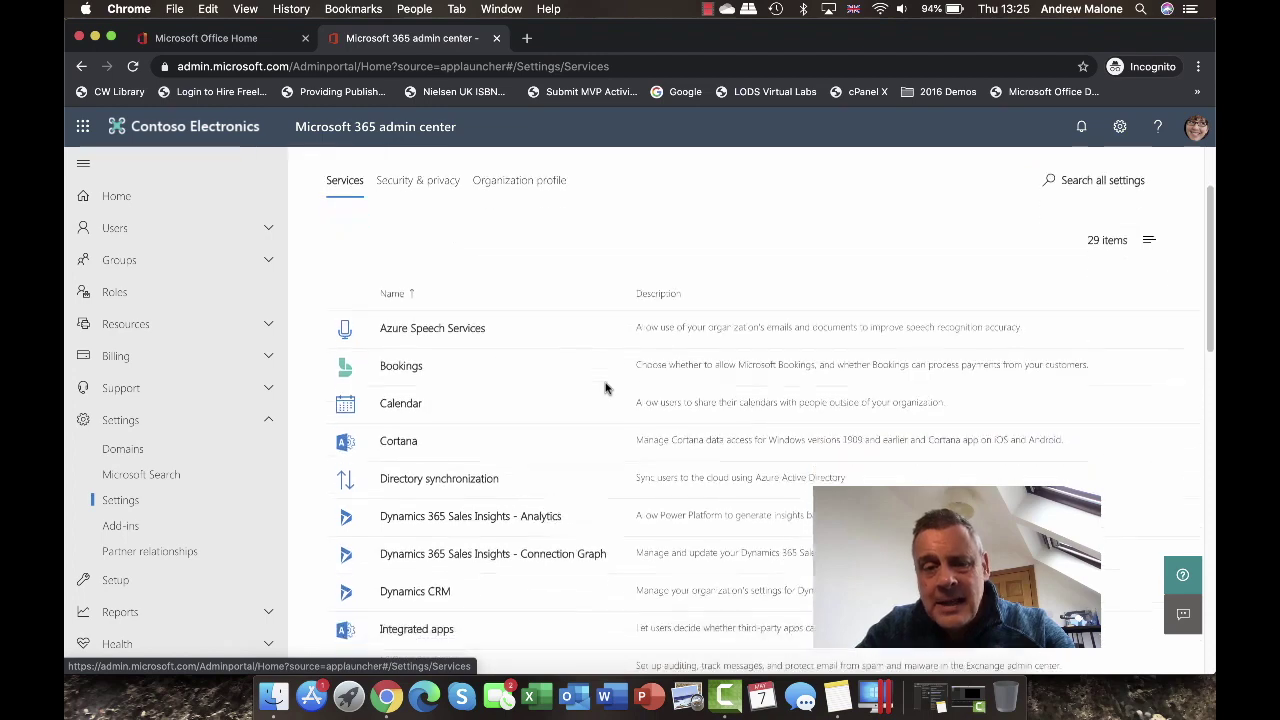
pyautogui.scroll(-1, 604, 389)
pyautogui.scroll(3, 604, 389)
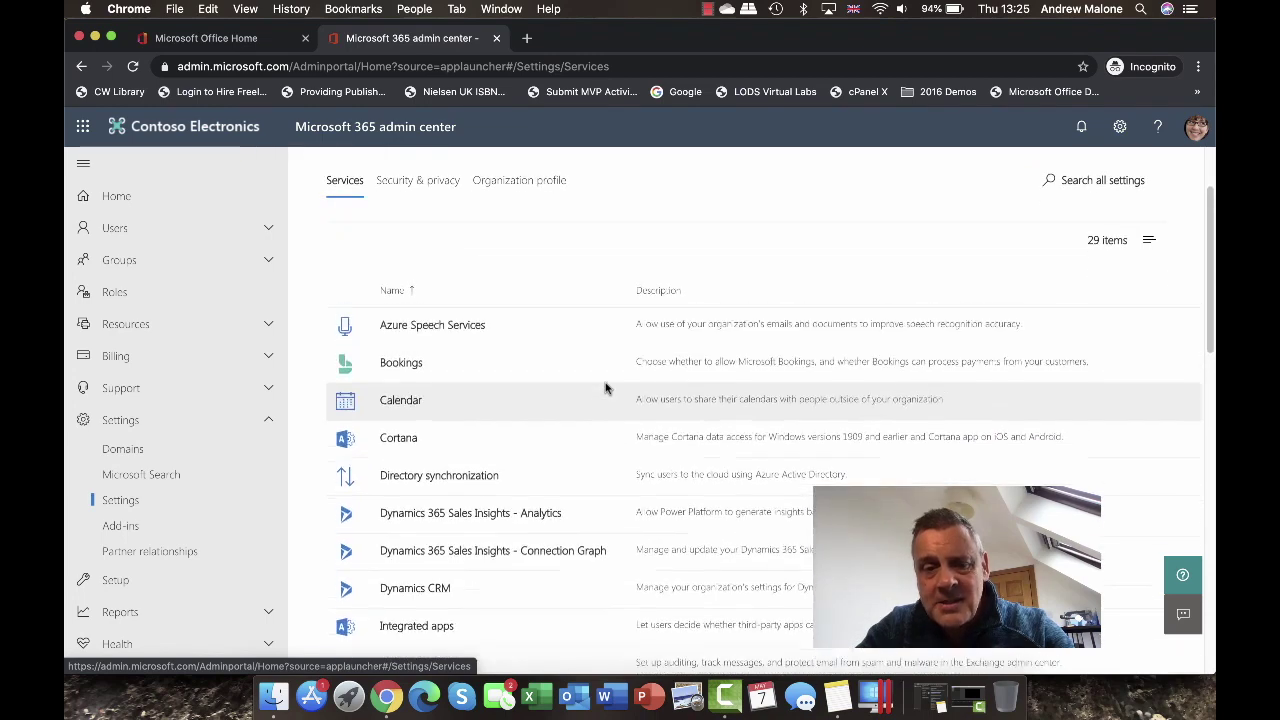
pyautogui.scroll(1, 604, 389)
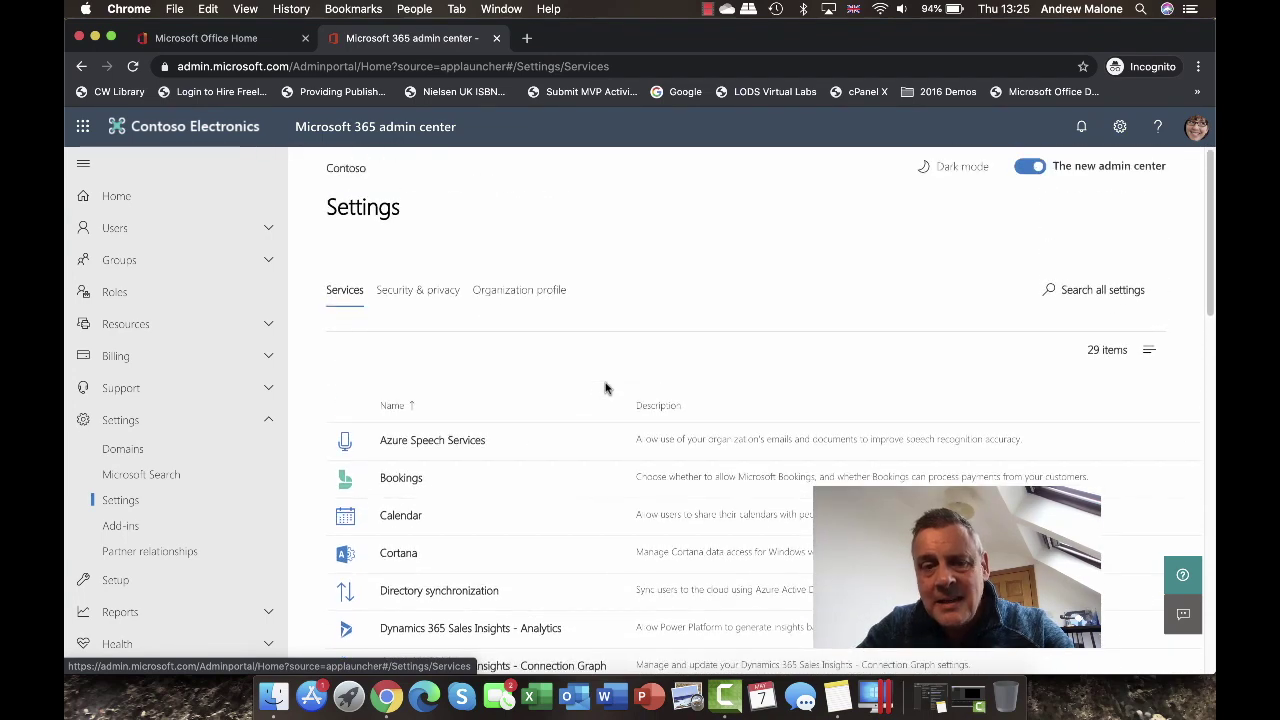
# Step: Show the Organization profile tab and view, then close, the Custom app launcher tiles panel
pyautogui.click(541, 297)
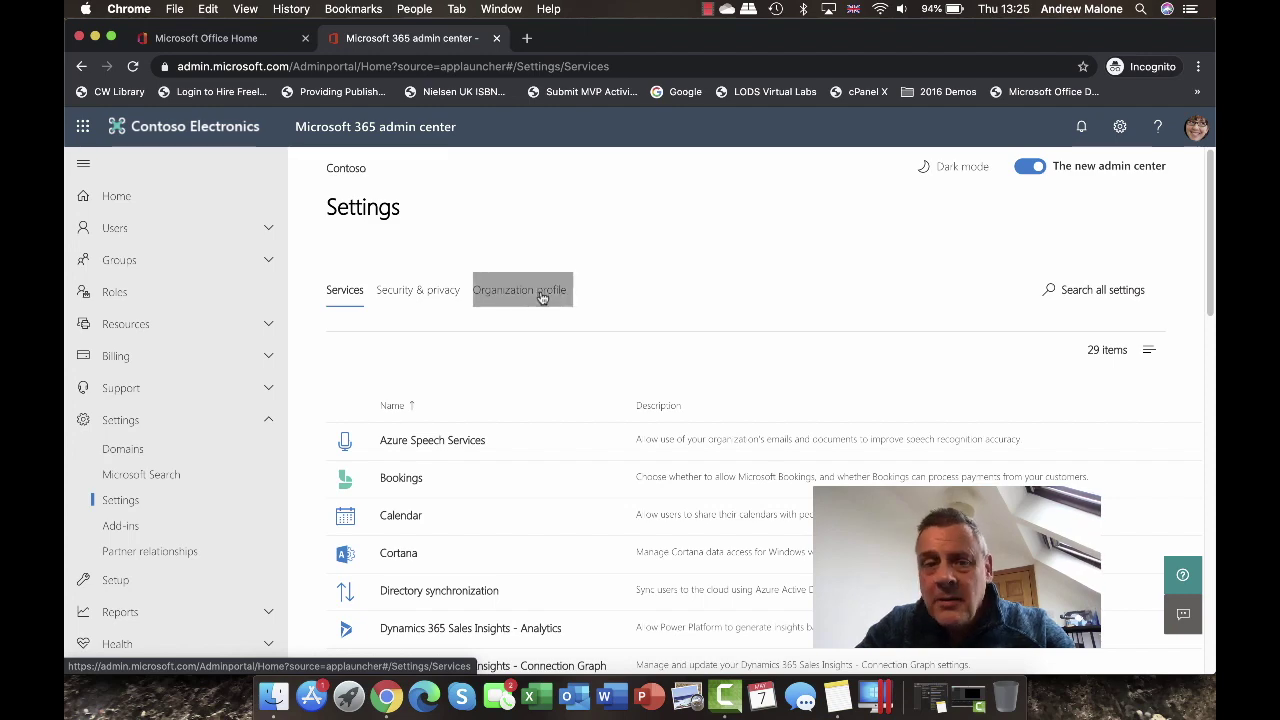
pyautogui.scroll(-1, 542, 298)
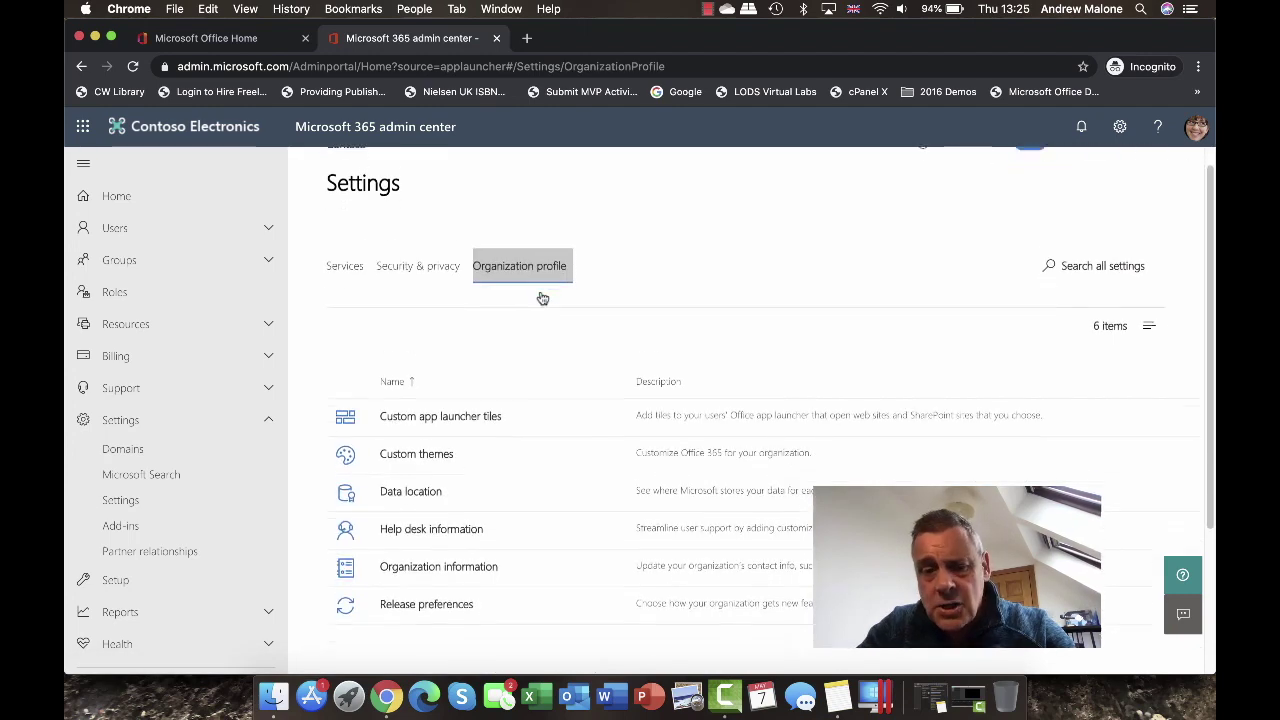
pyautogui.scroll(-1, 542, 298)
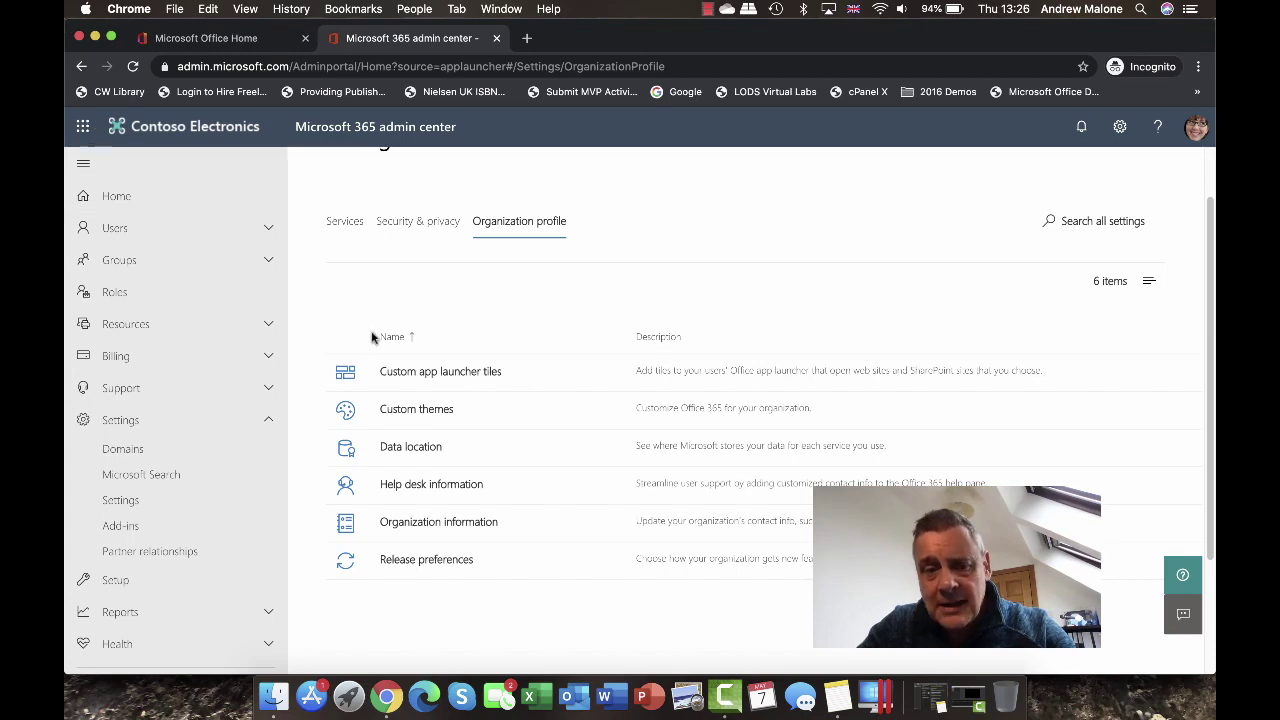
pyautogui.click(400, 365)
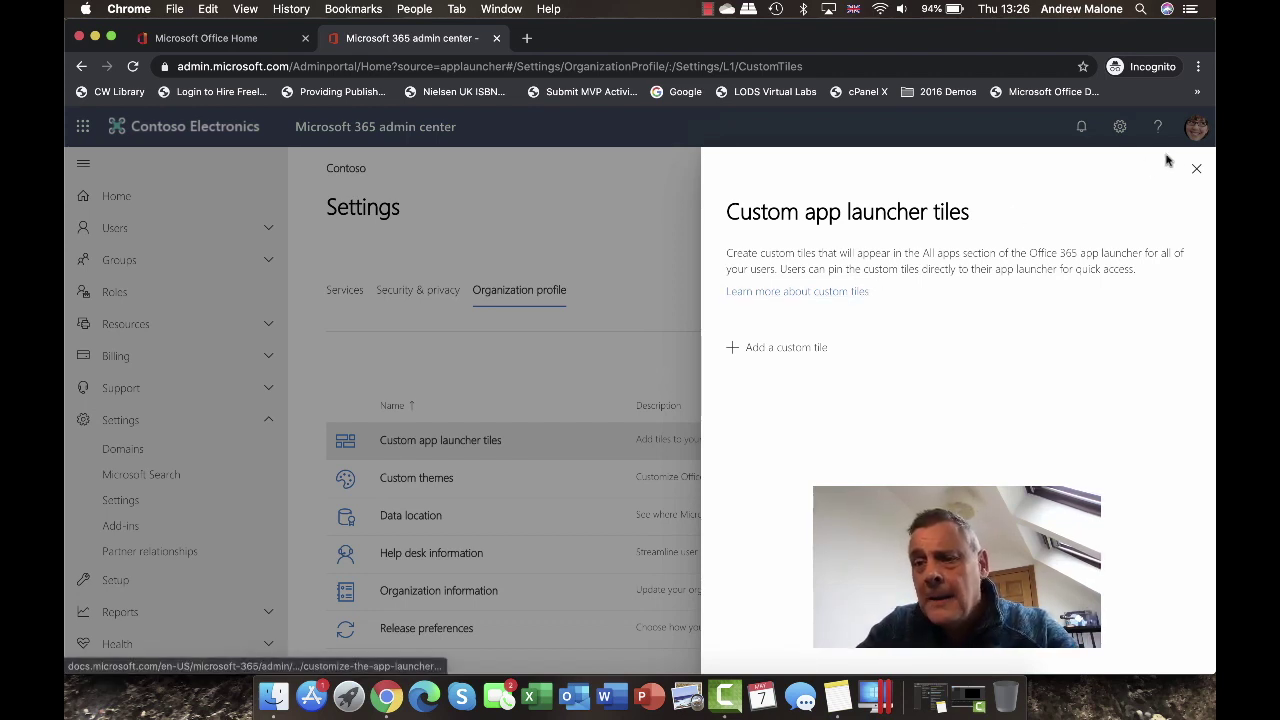
pyautogui.click(1197, 171)
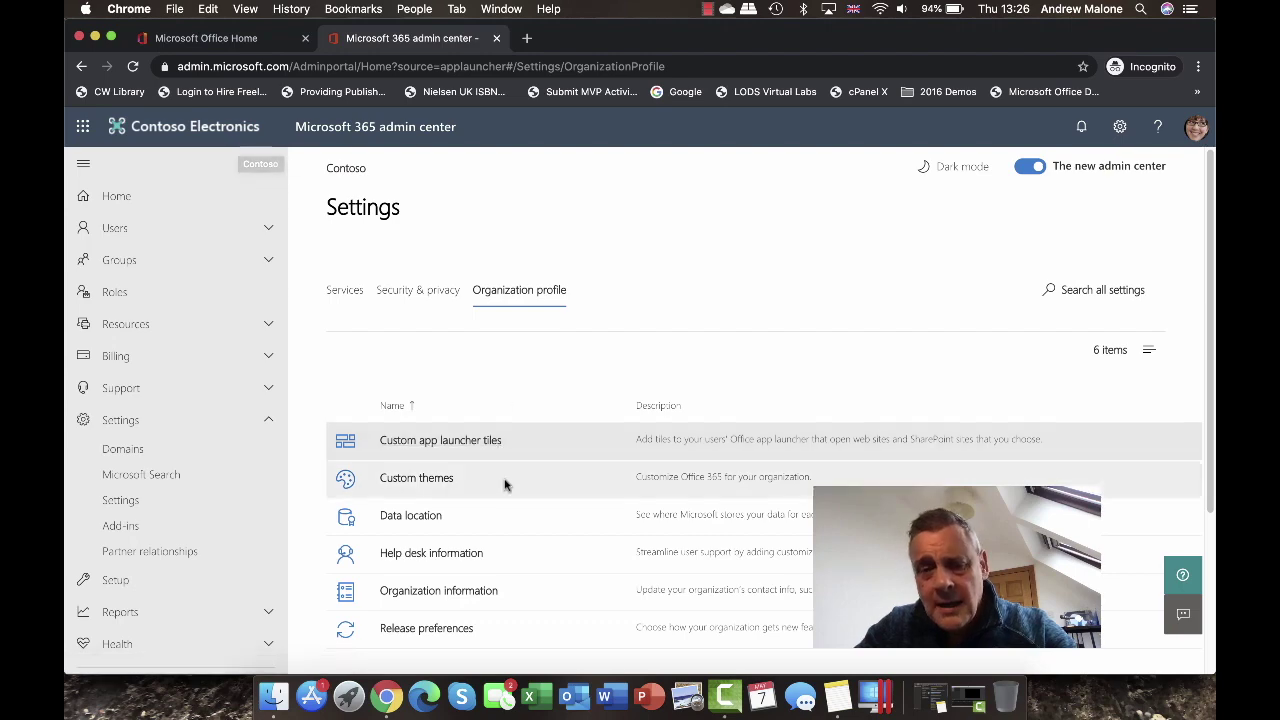
pyautogui.scroll(-2, 507, 507)
pyautogui.scroll(-1, 507, 507)
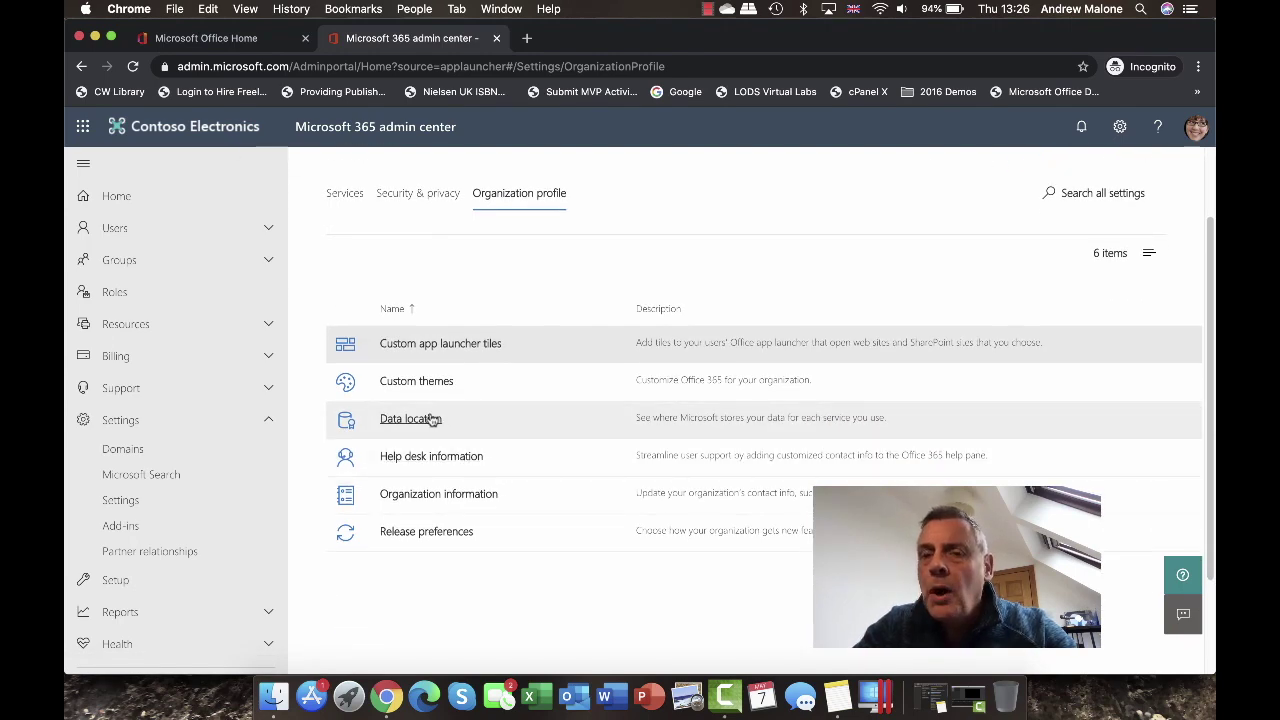
pyautogui.click(432, 420)
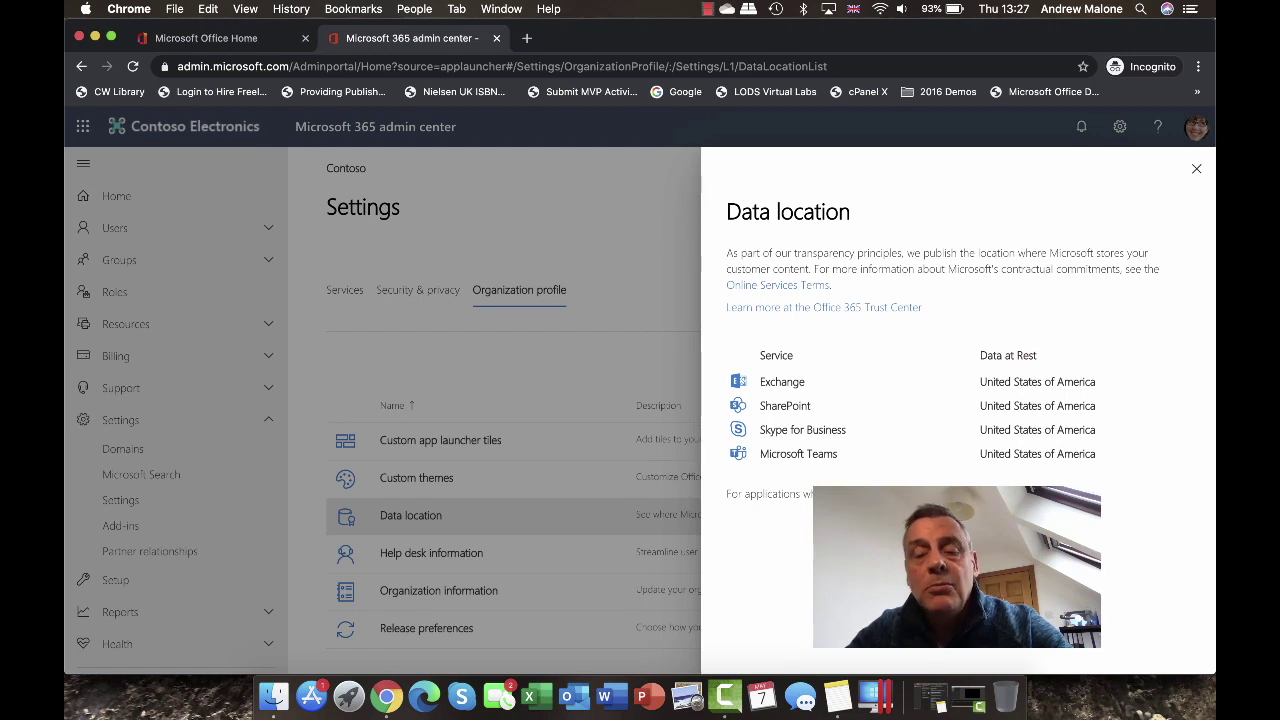
pyautogui.click(1199, 172)
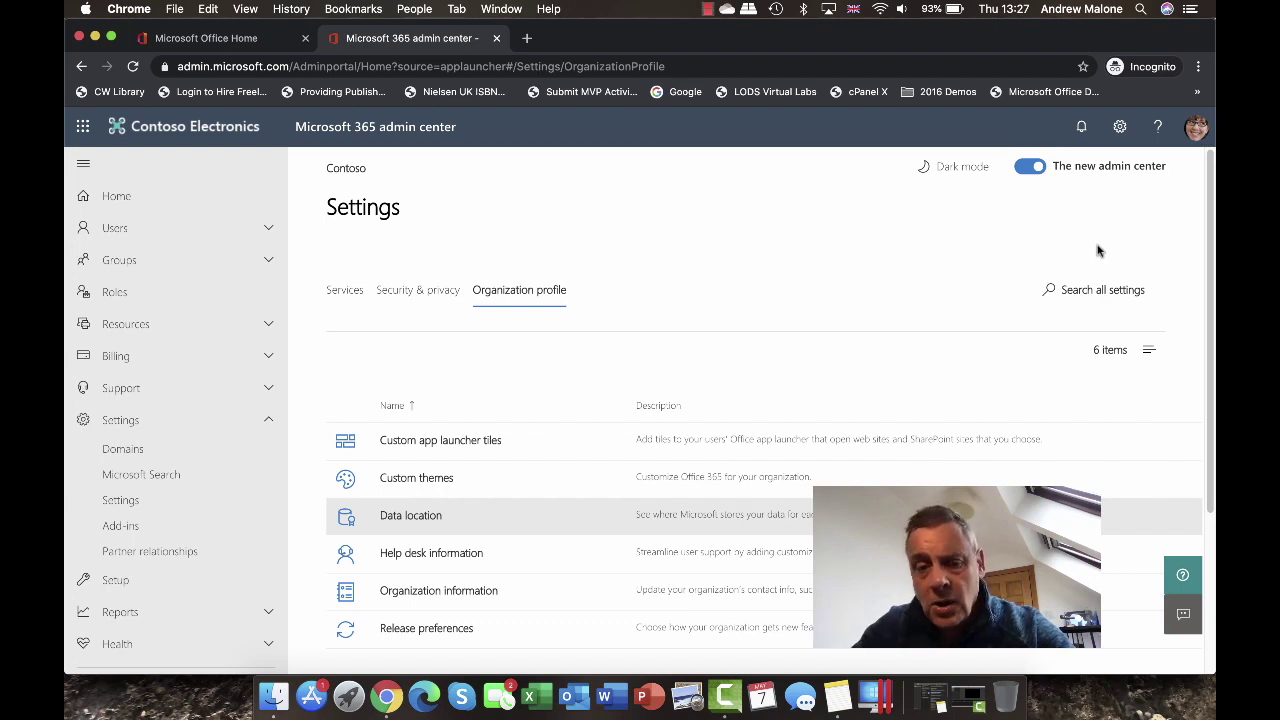
pyautogui.click(420, 566)
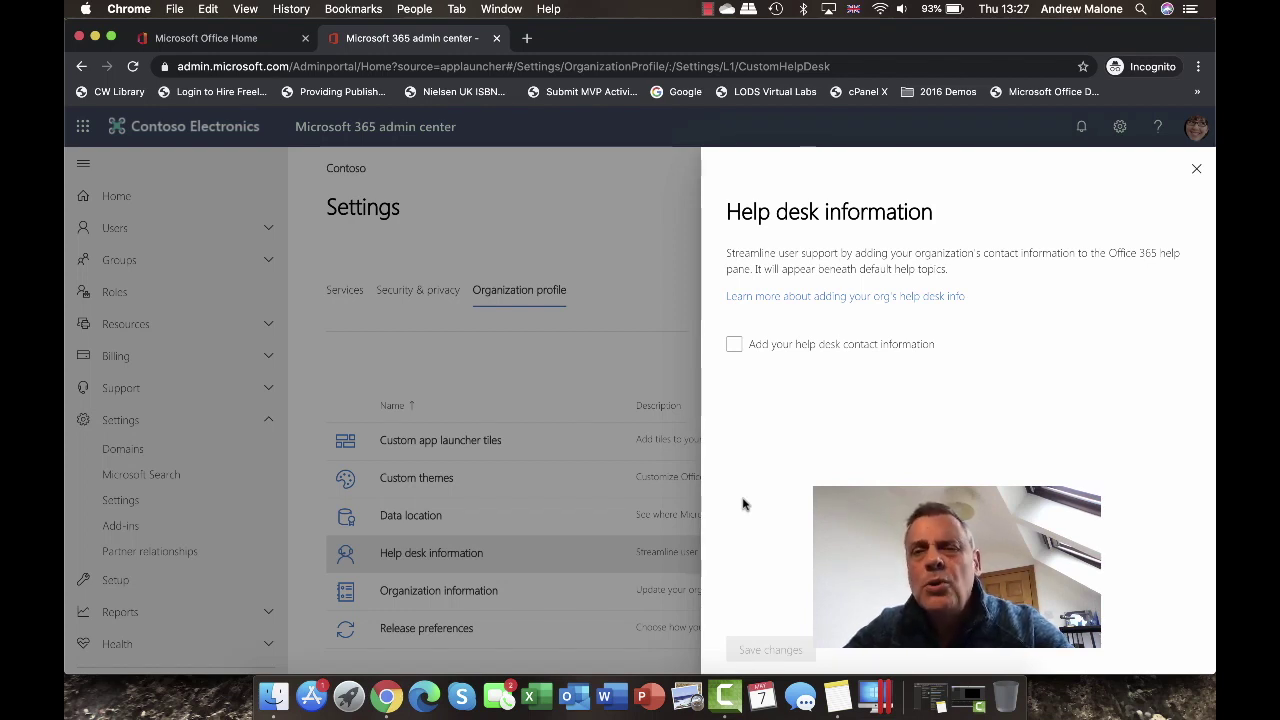
pyautogui.click(800, 347)
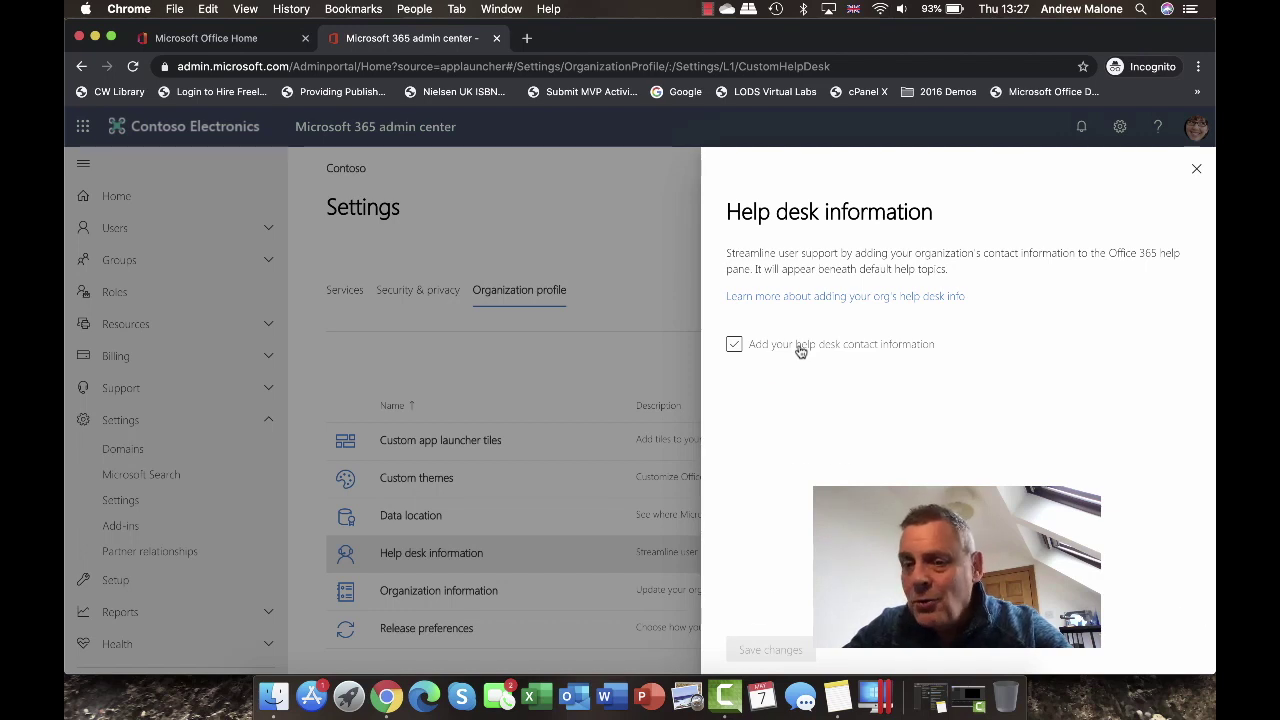
pyautogui.click(800, 350)
pyautogui.scroll(-1, 851, 374)
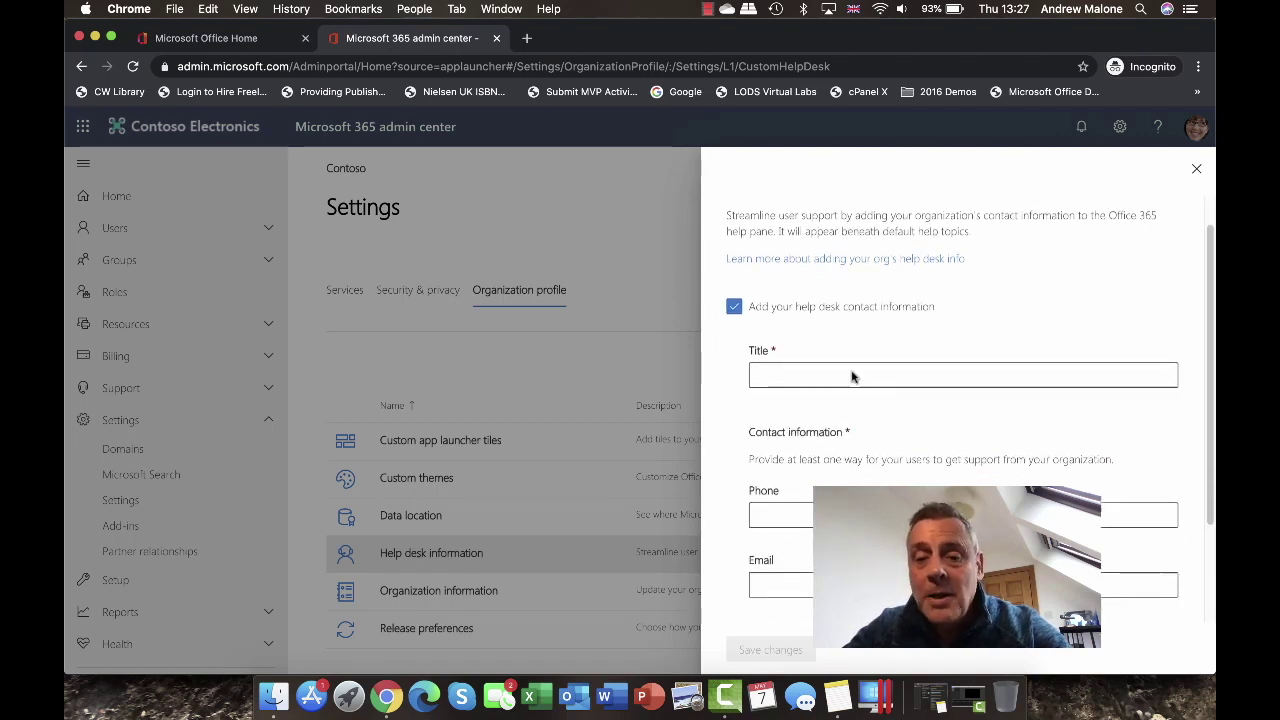
pyautogui.scroll(-2, 851, 374)
pyautogui.scroll(-2, 851, 374)
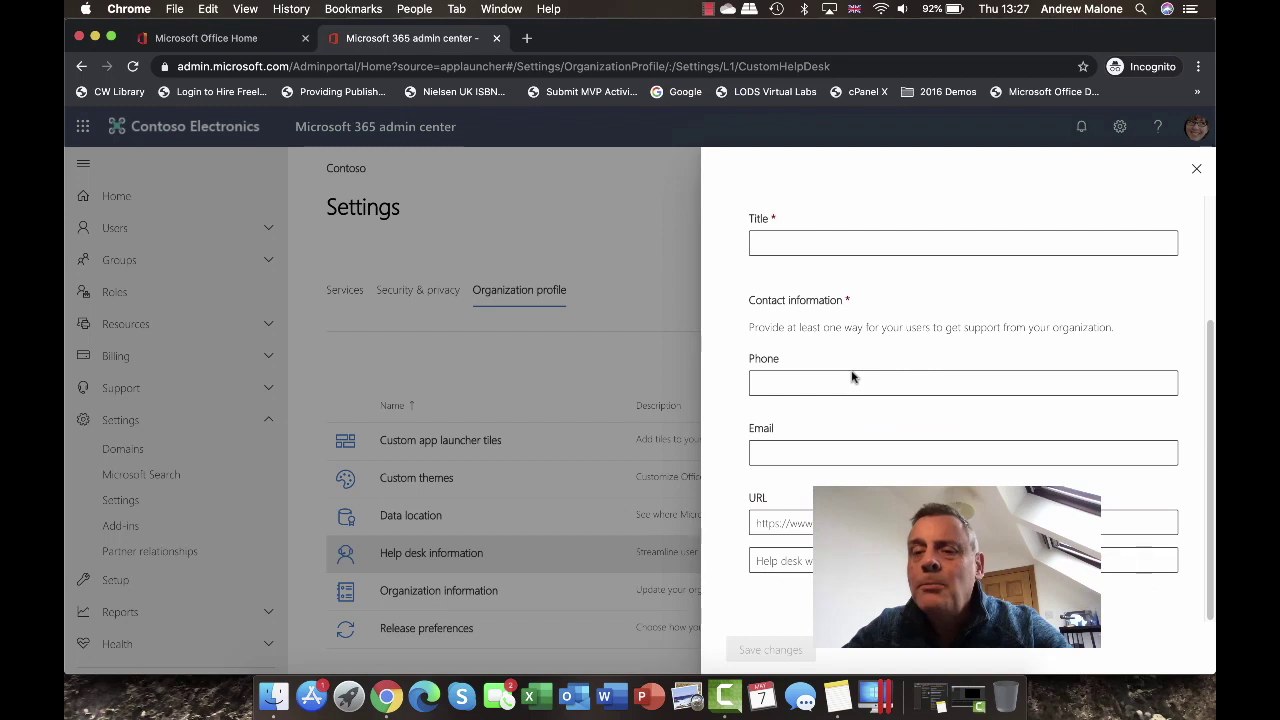
pyautogui.scroll(1, 851, 374)
pyautogui.scroll(3, 852, 376)
pyautogui.scroll(-3, 852, 376)
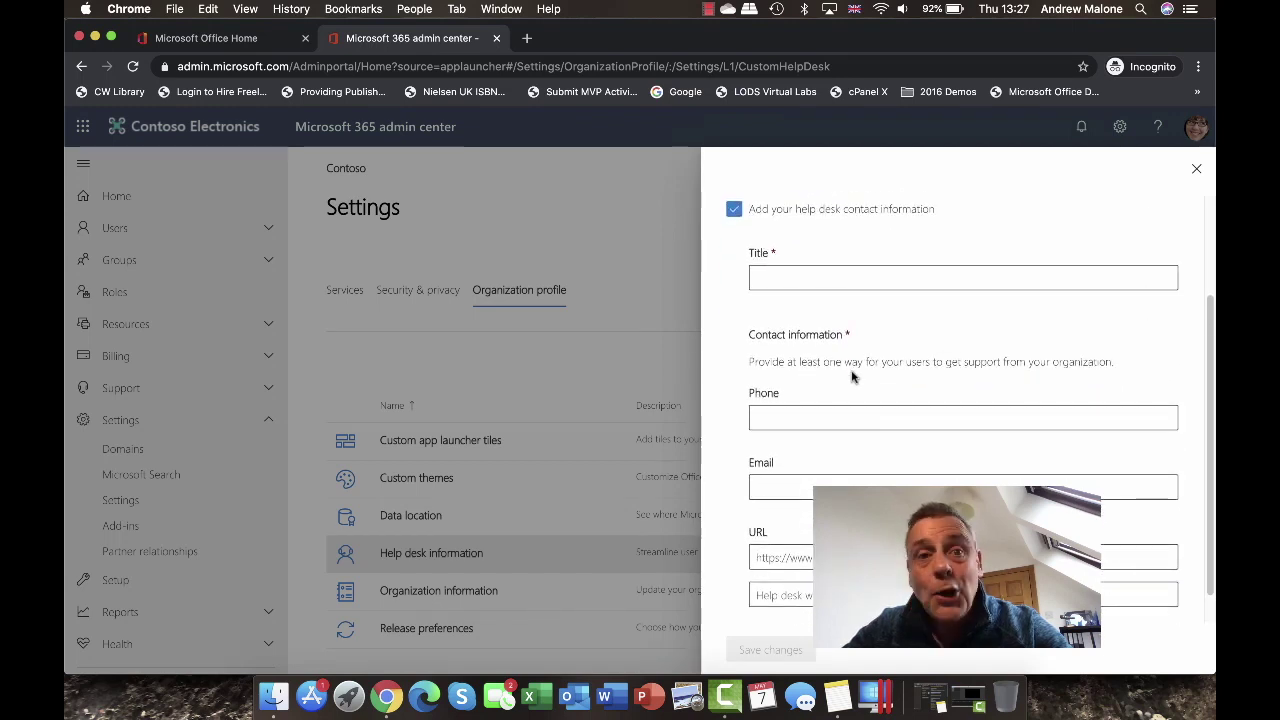
pyautogui.scroll(3, 900, 330)
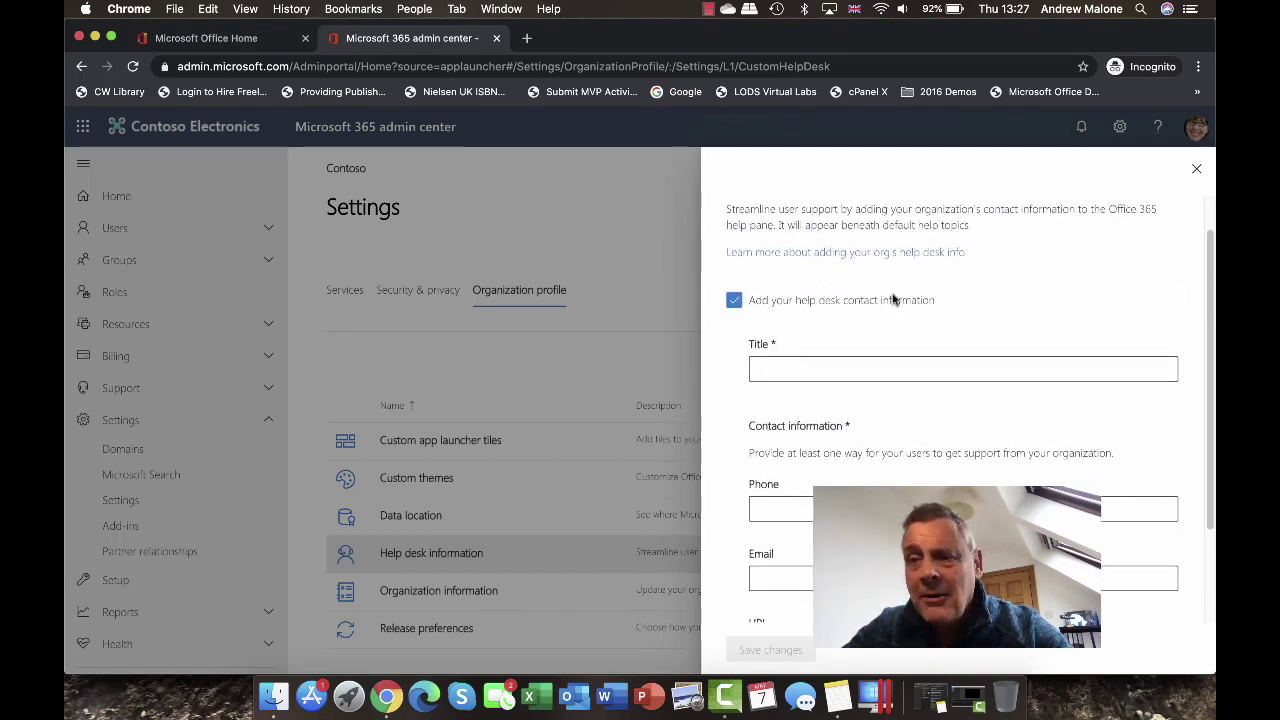
pyautogui.click(1195, 169)
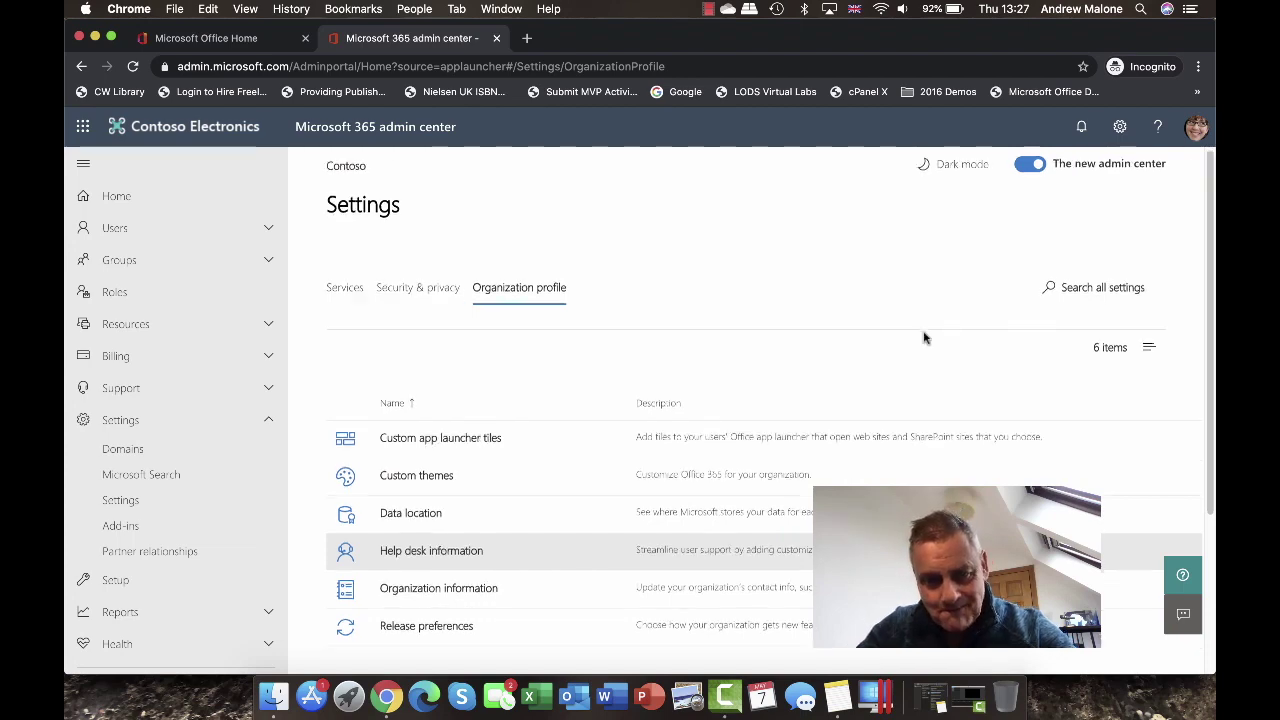
pyautogui.scroll(-3, 922, 334)
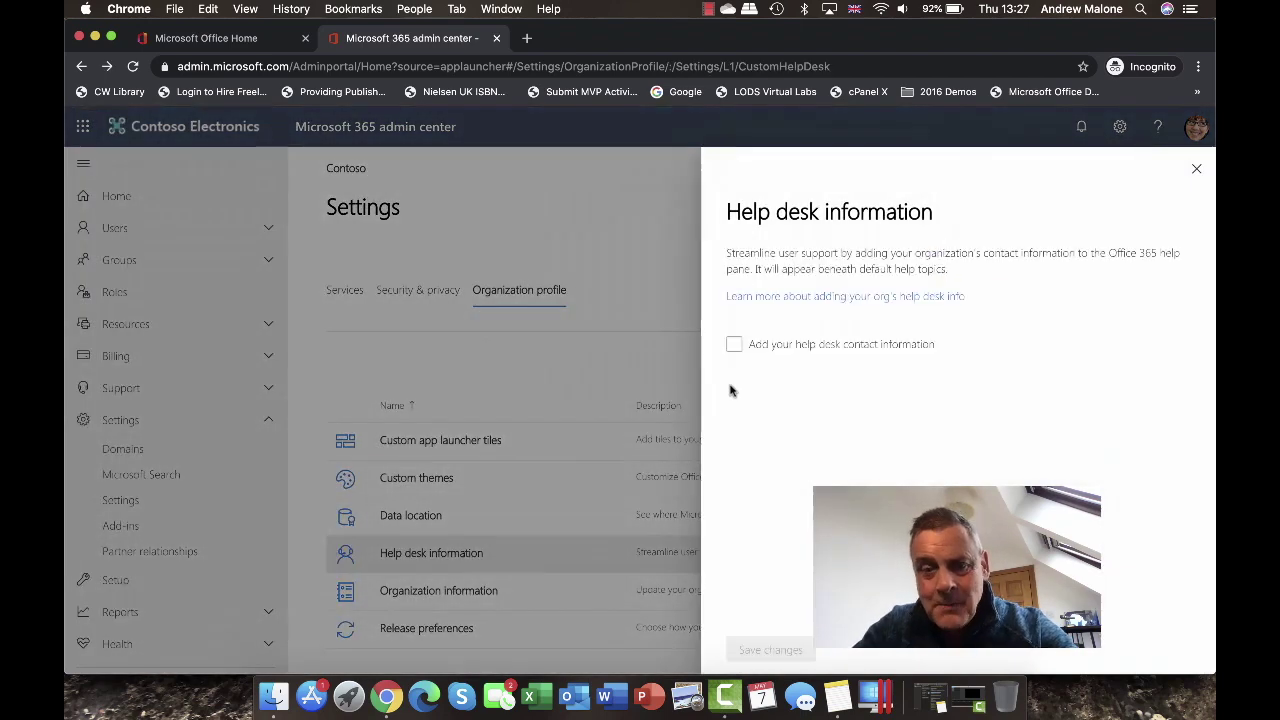
pyautogui.click(1196, 168)
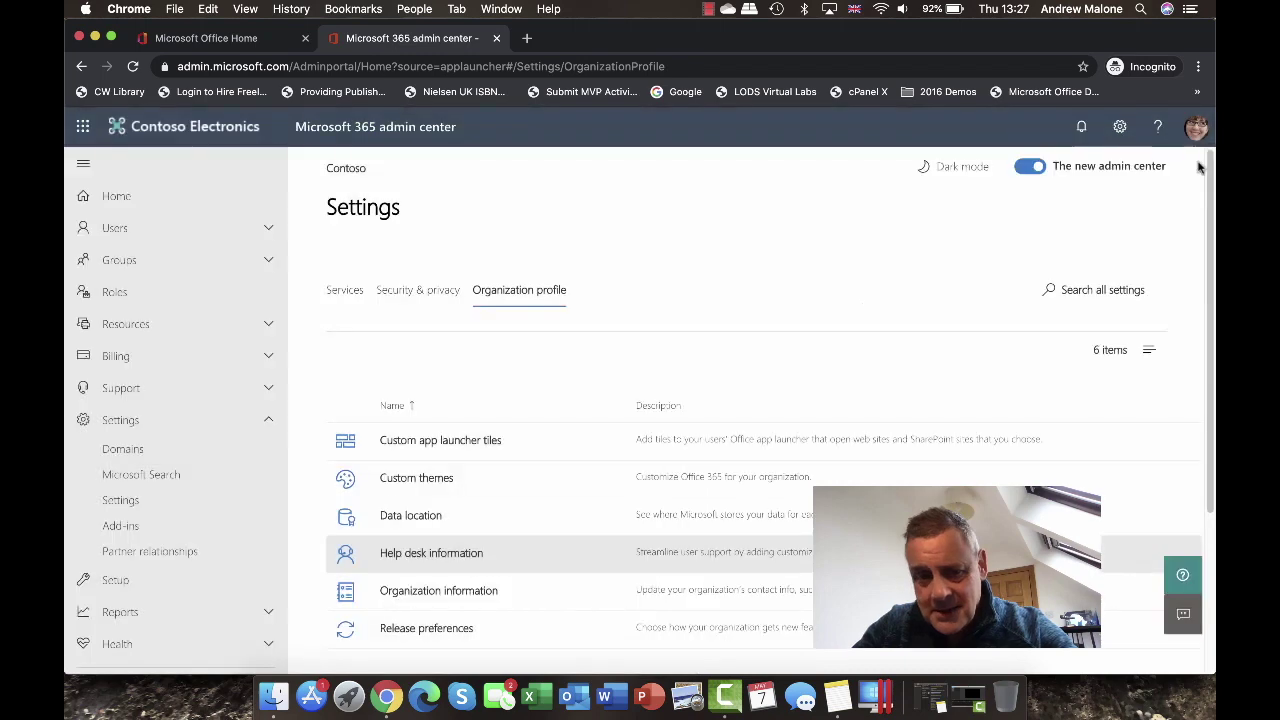
pyautogui.scroll(-1, 641, 421)
pyautogui.scroll(-3, 641, 421)
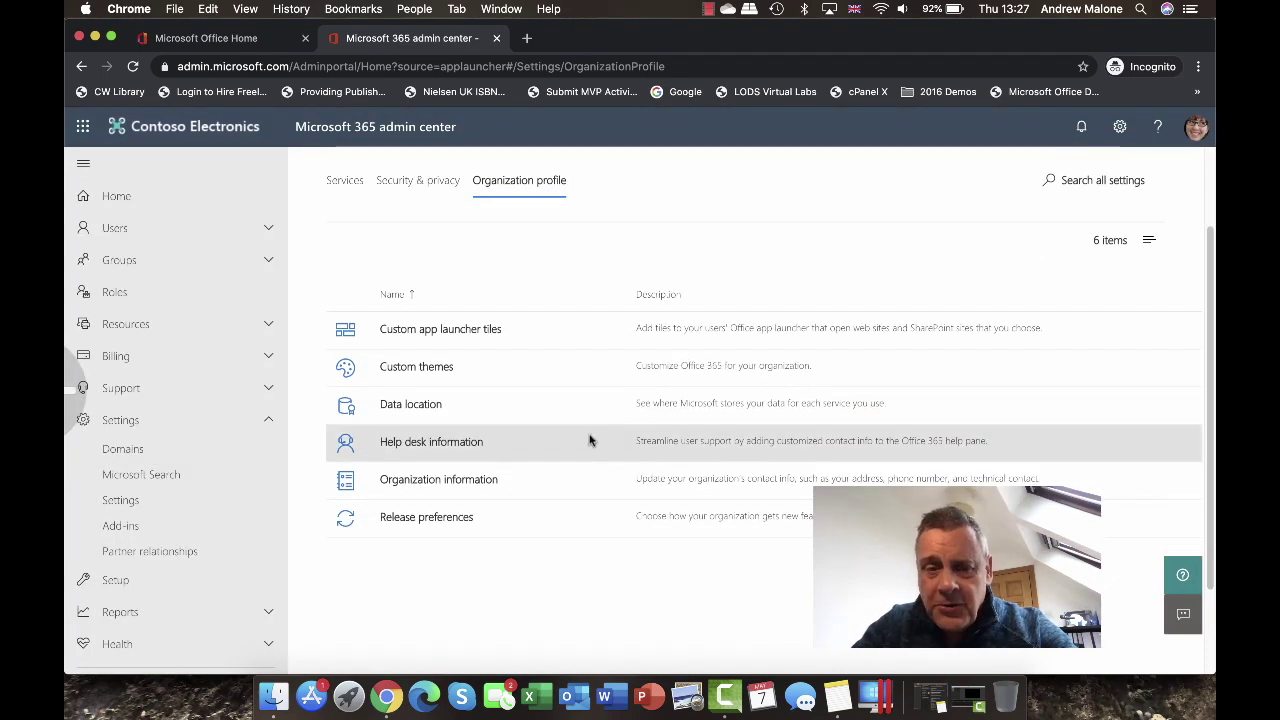
# Step: Set release preferences to targeted release for select users and close the panel
pyautogui.click(463, 517)
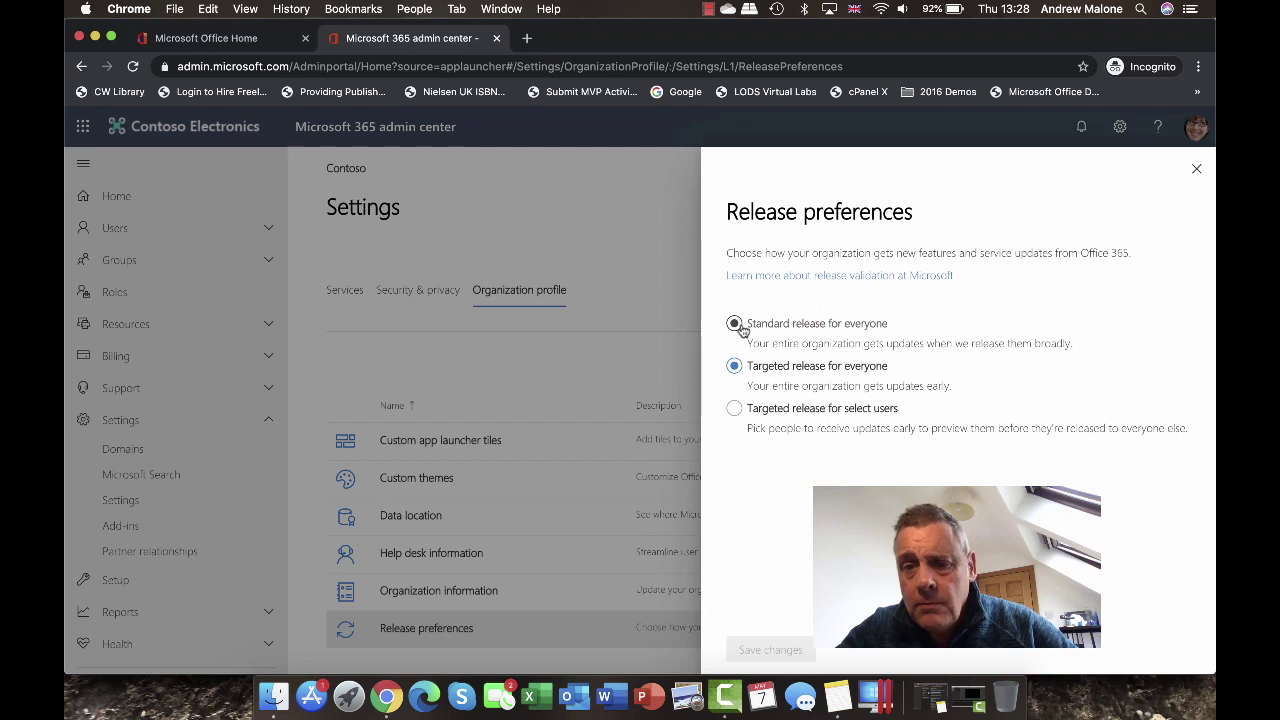
pyautogui.click(736, 324)
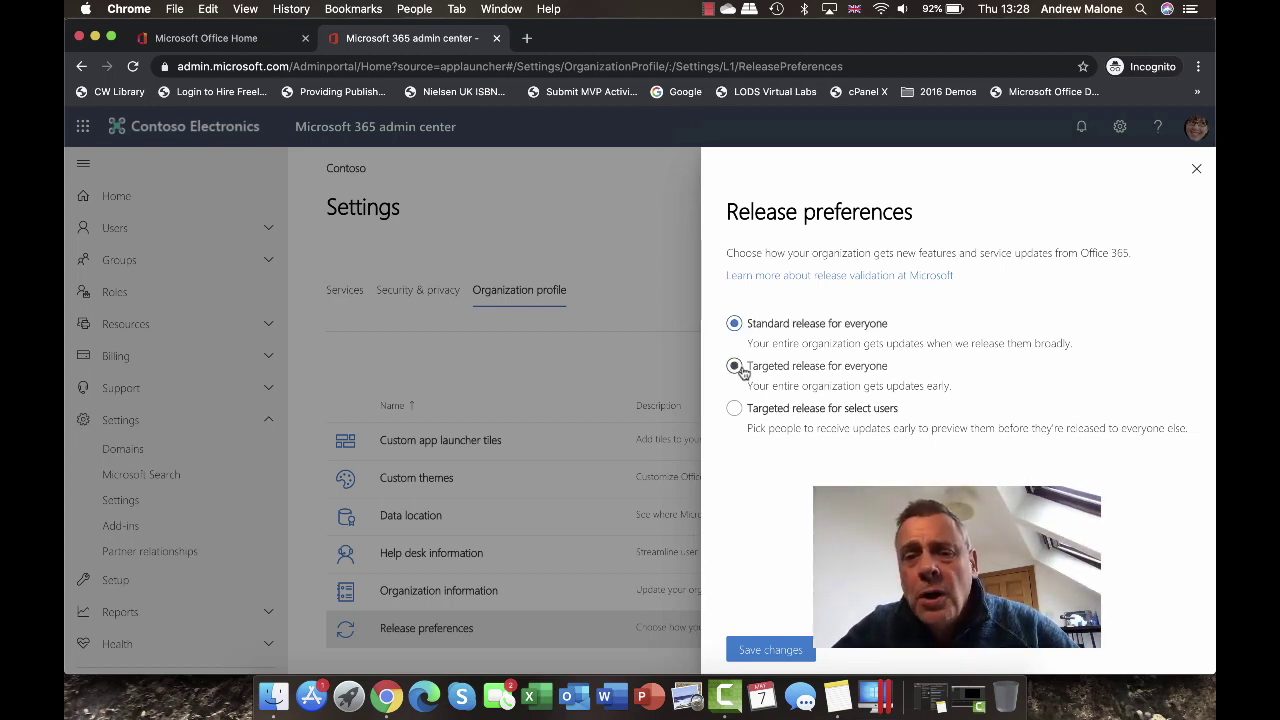
pyautogui.click(740, 369)
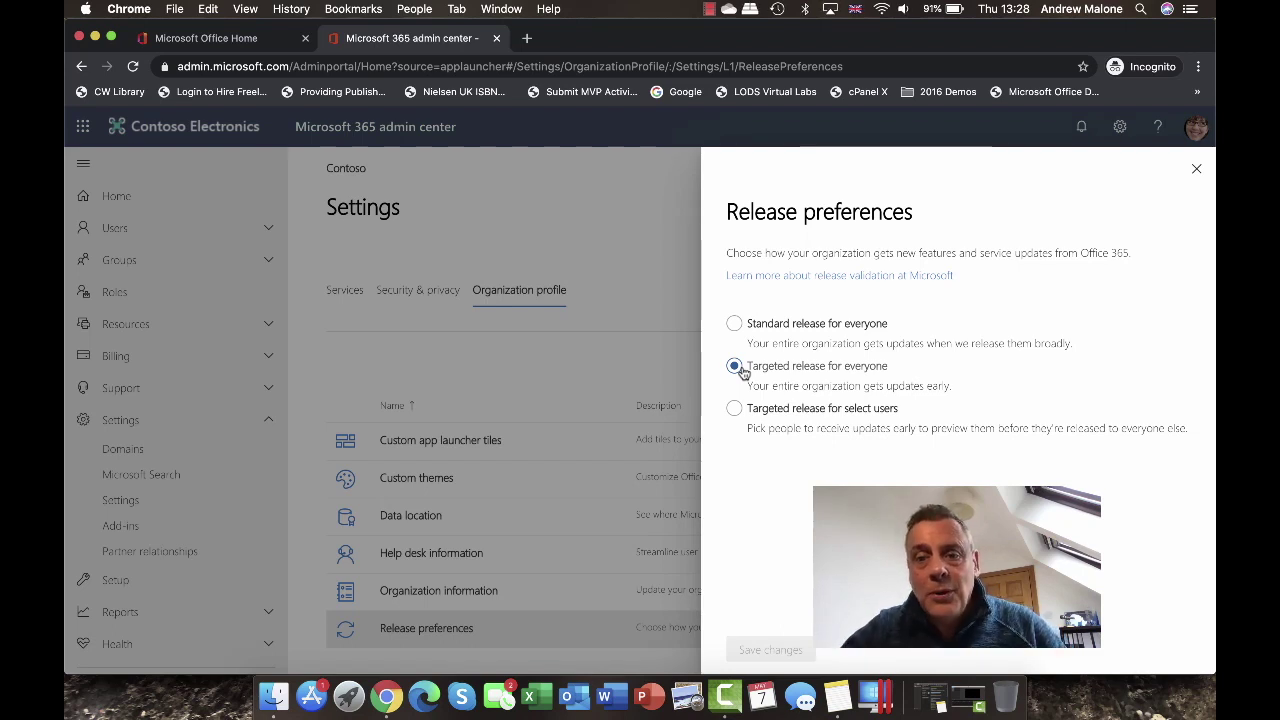
pyautogui.click(738, 411)
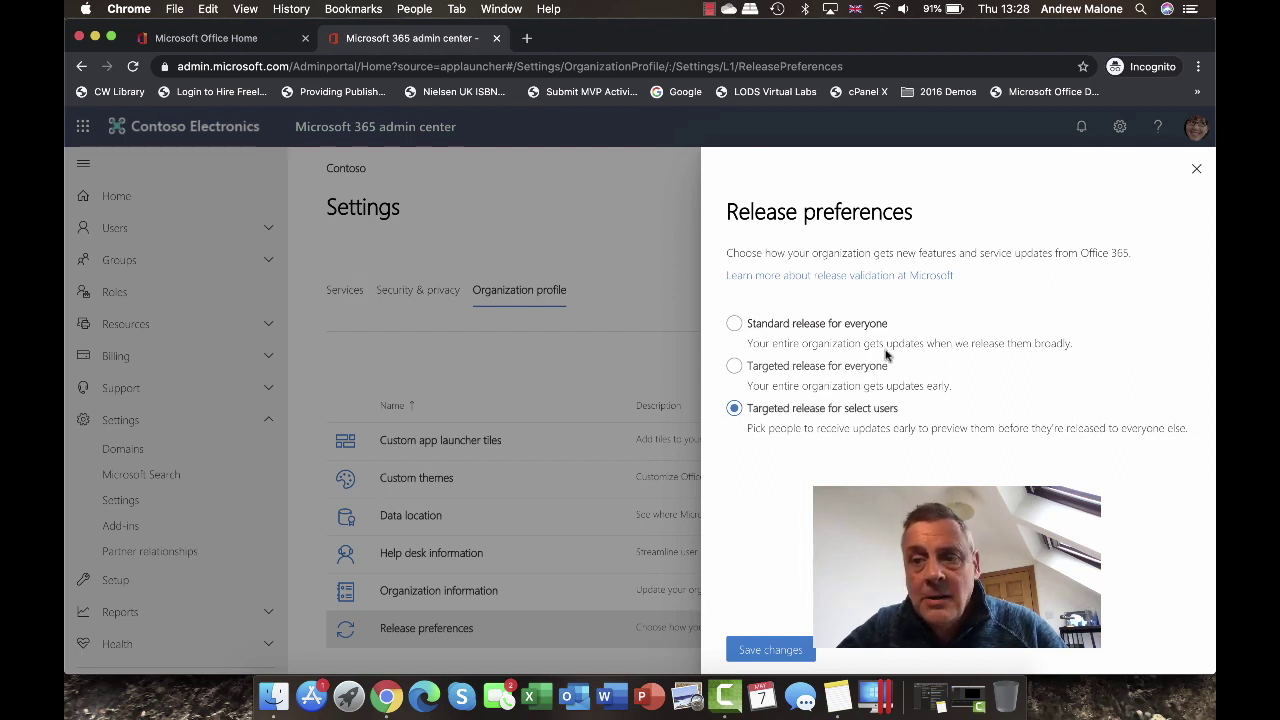
pyautogui.click(1200, 169)
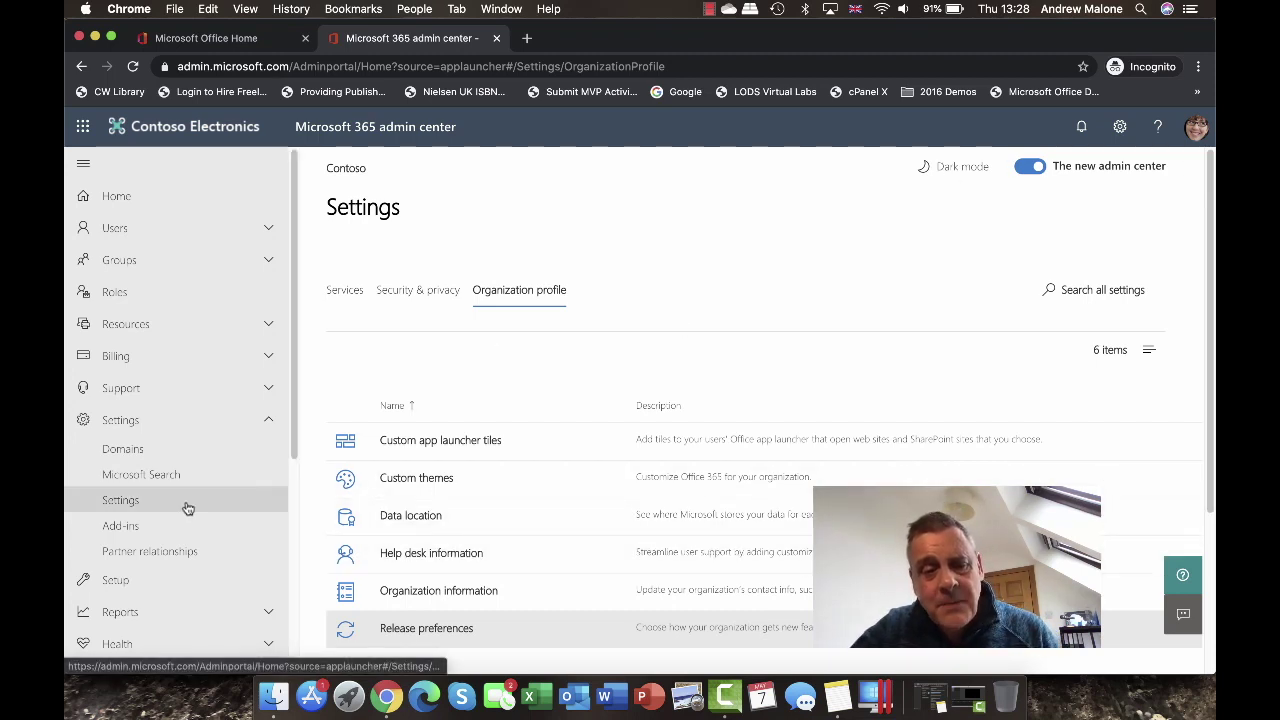
# Step: Collapse Settings, expand Billing and open the Purchase services catalog
pyautogui.click(266, 421)
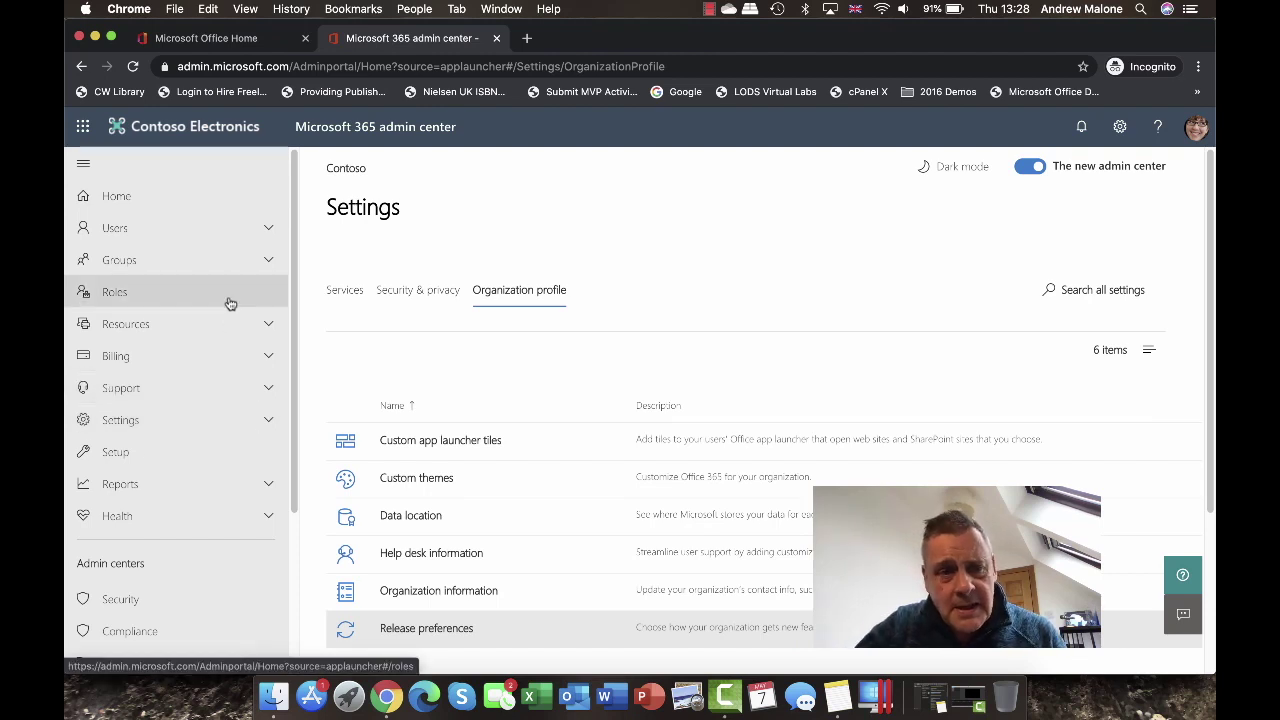
pyautogui.click(229, 356)
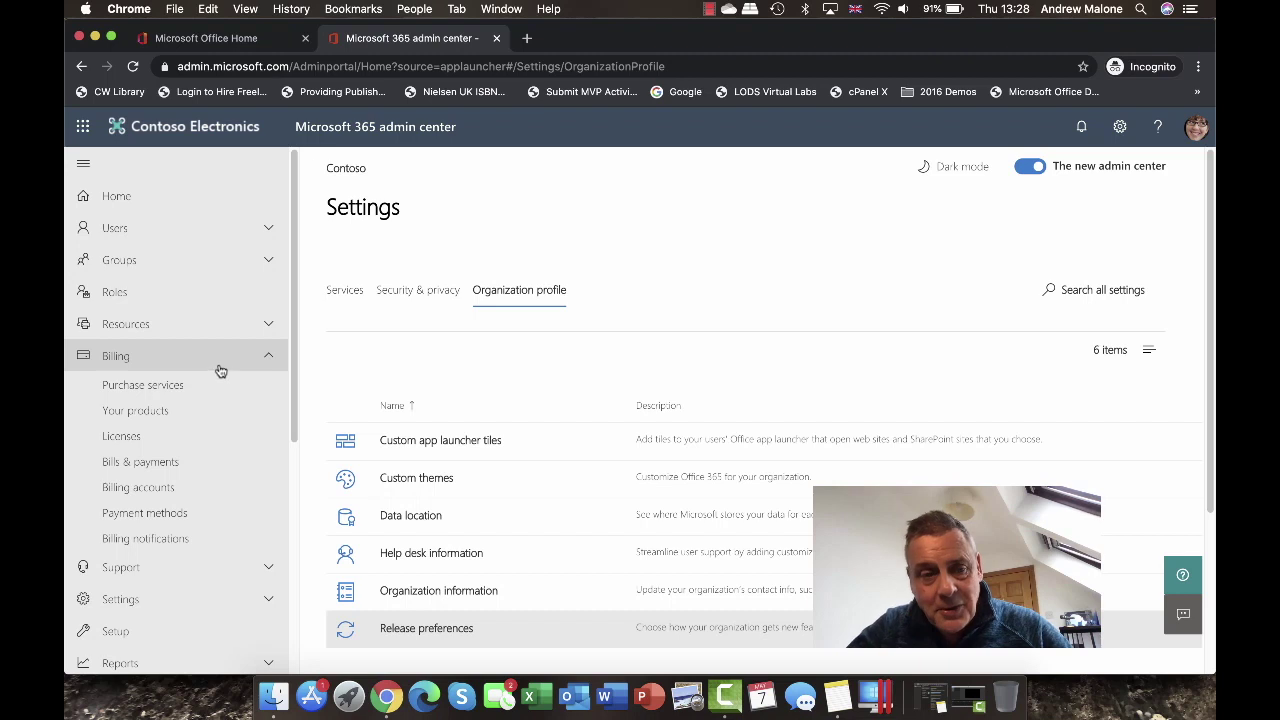
pyautogui.click(195, 389)
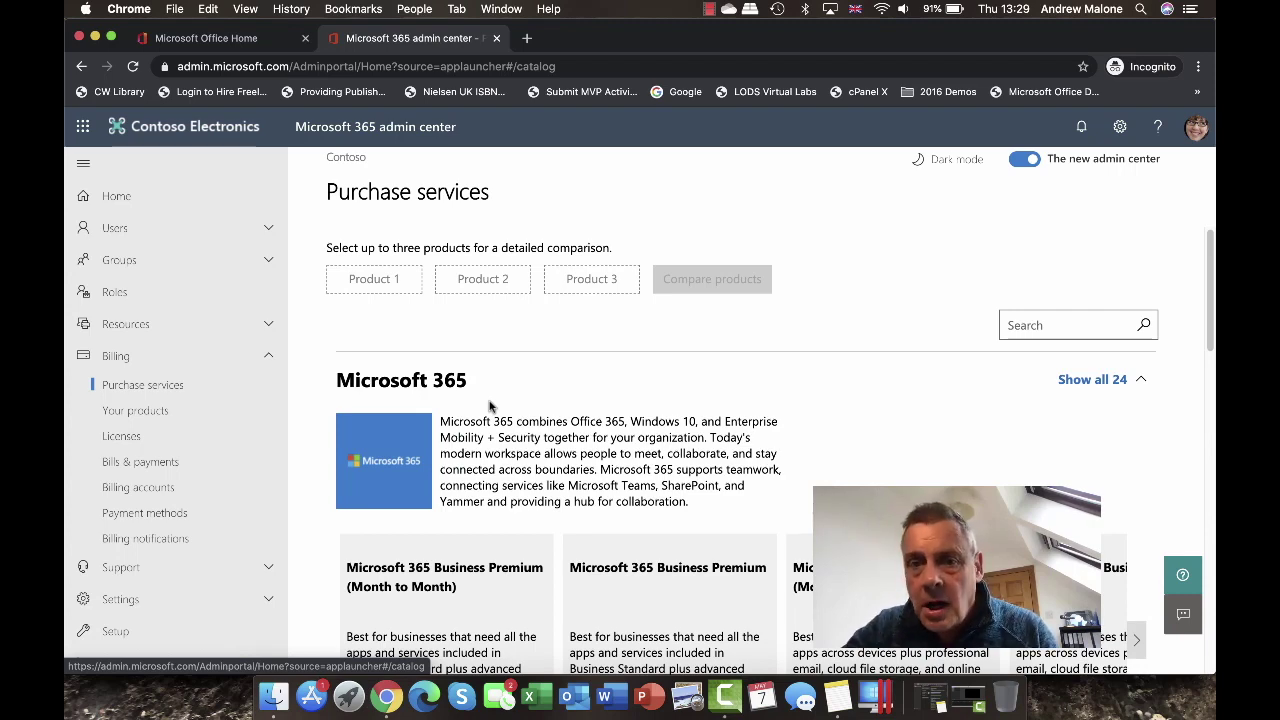
# Step: Scroll through the product cards down to the Project Plan offerings
pyautogui.scroll(-5, 490, 405)
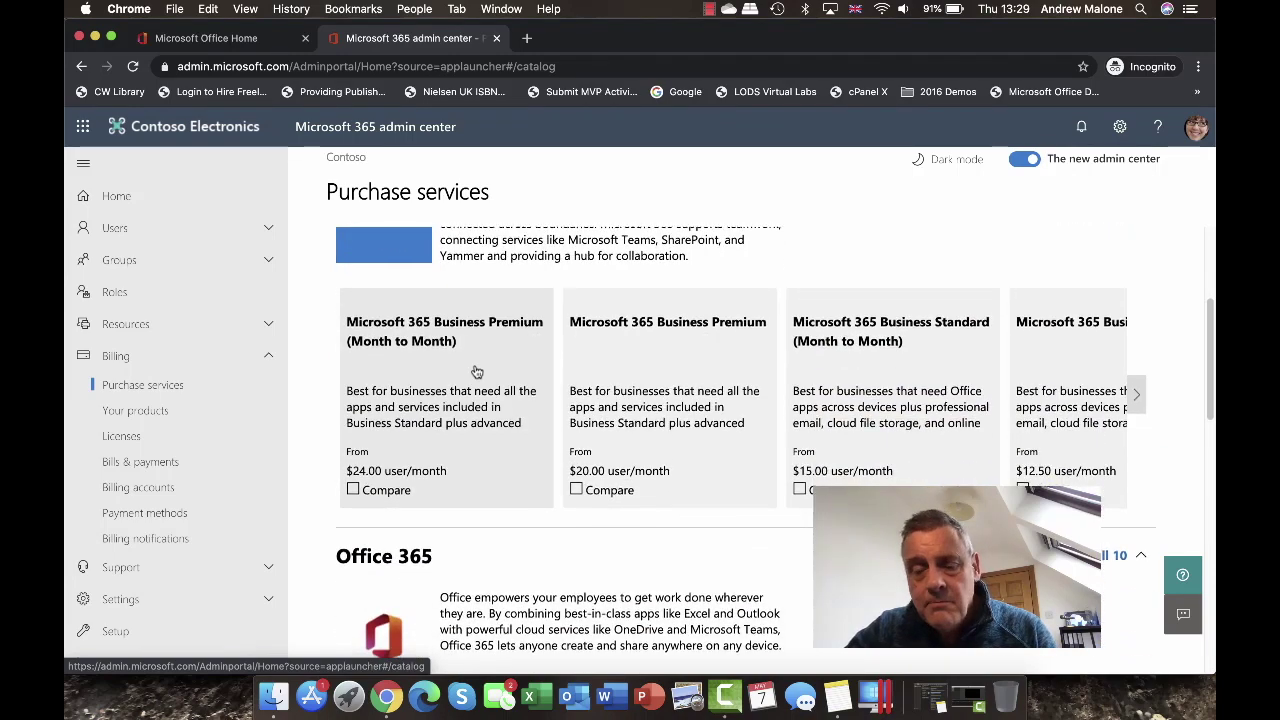
pyautogui.scroll(-3, 475, 370)
pyautogui.scroll(-6, 475, 370)
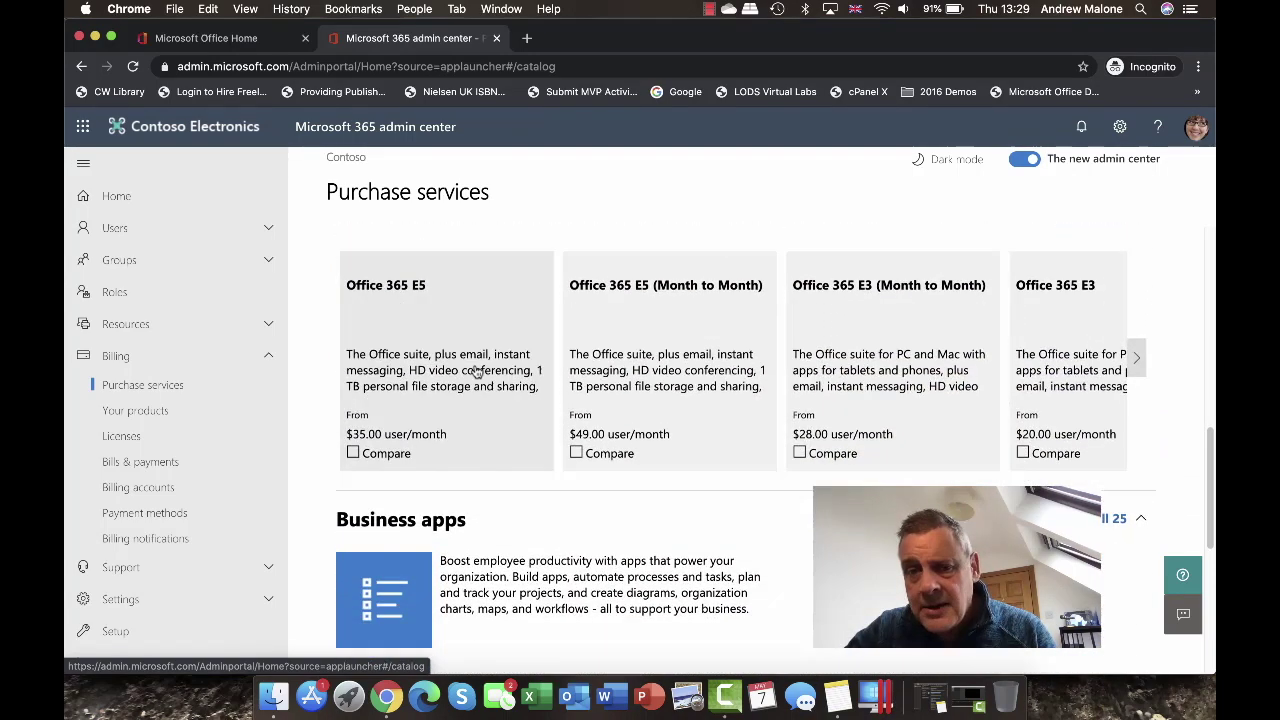
pyautogui.scroll(-2, 790, 342)
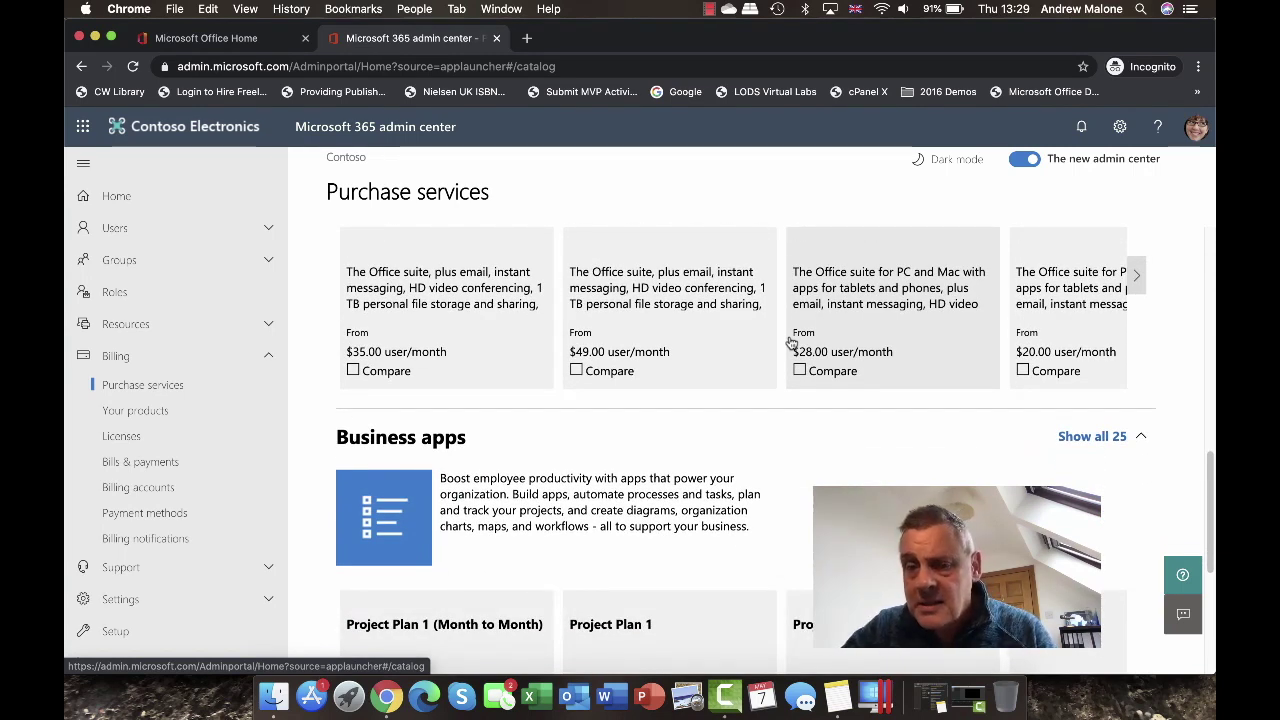
pyautogui.scroll(-6, 790, 342)
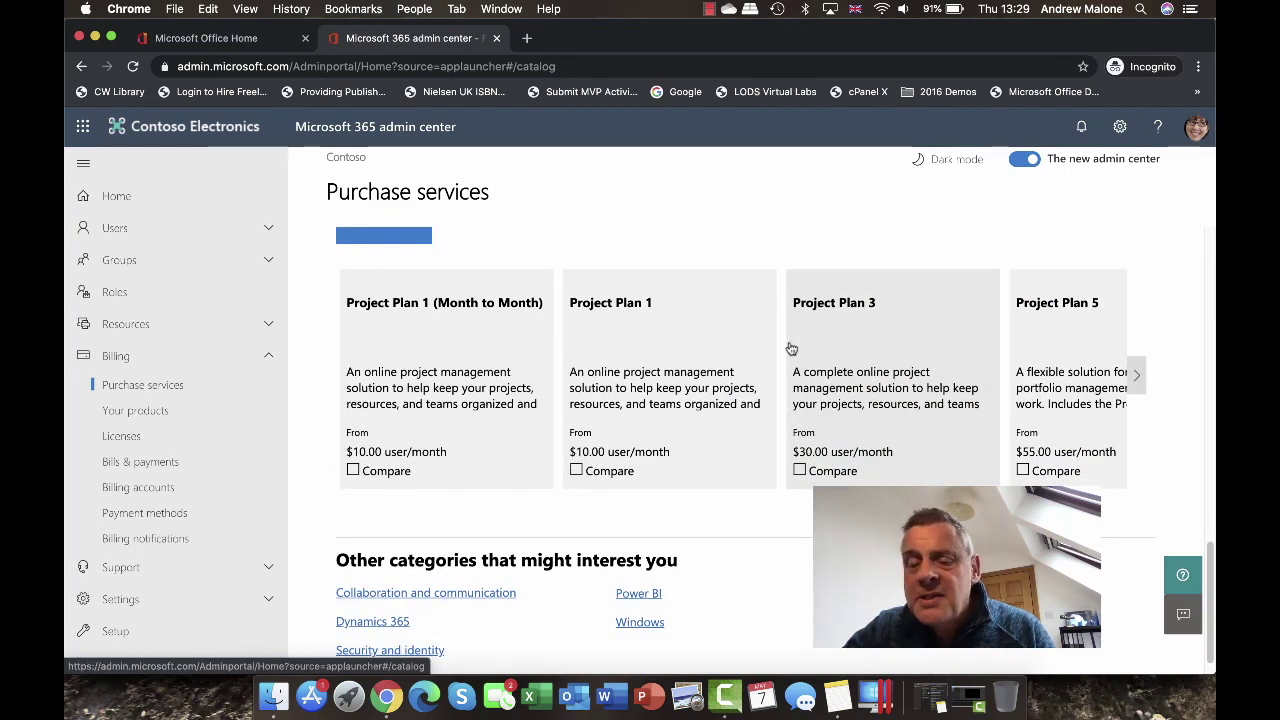
pyautogui.scroll(-1, 790, 348)
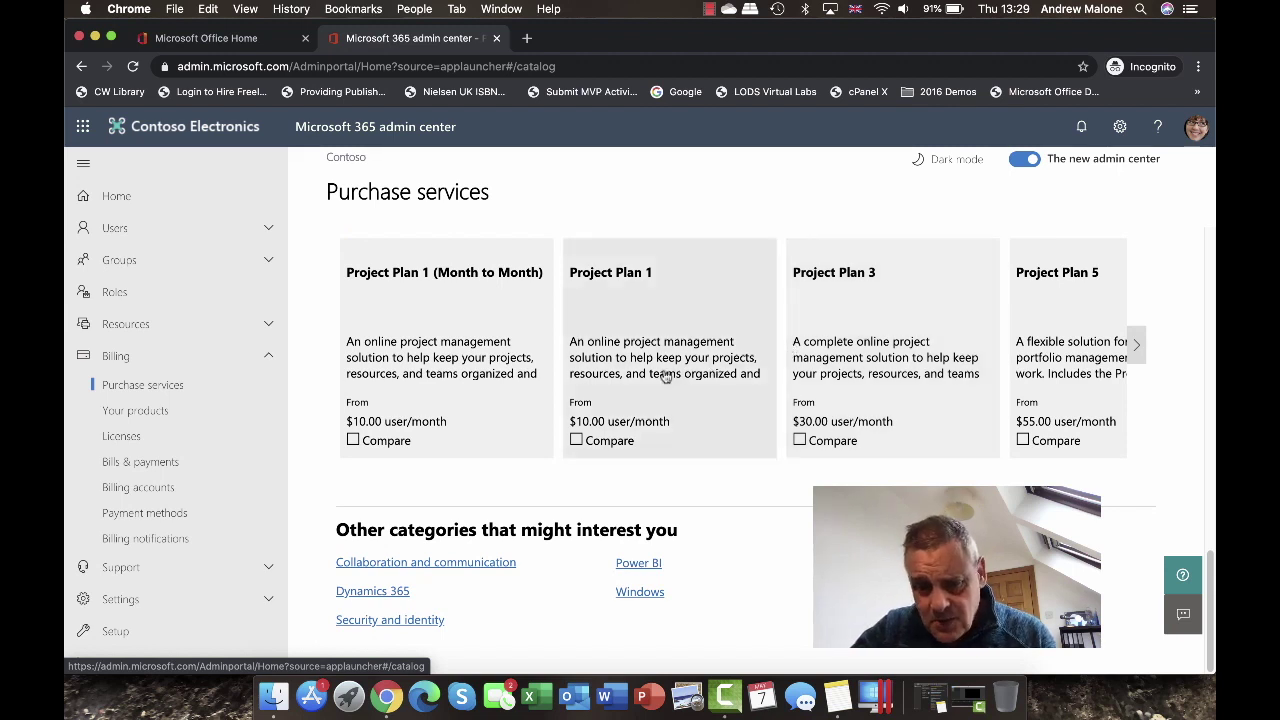
pyautogui.click(650, 573)
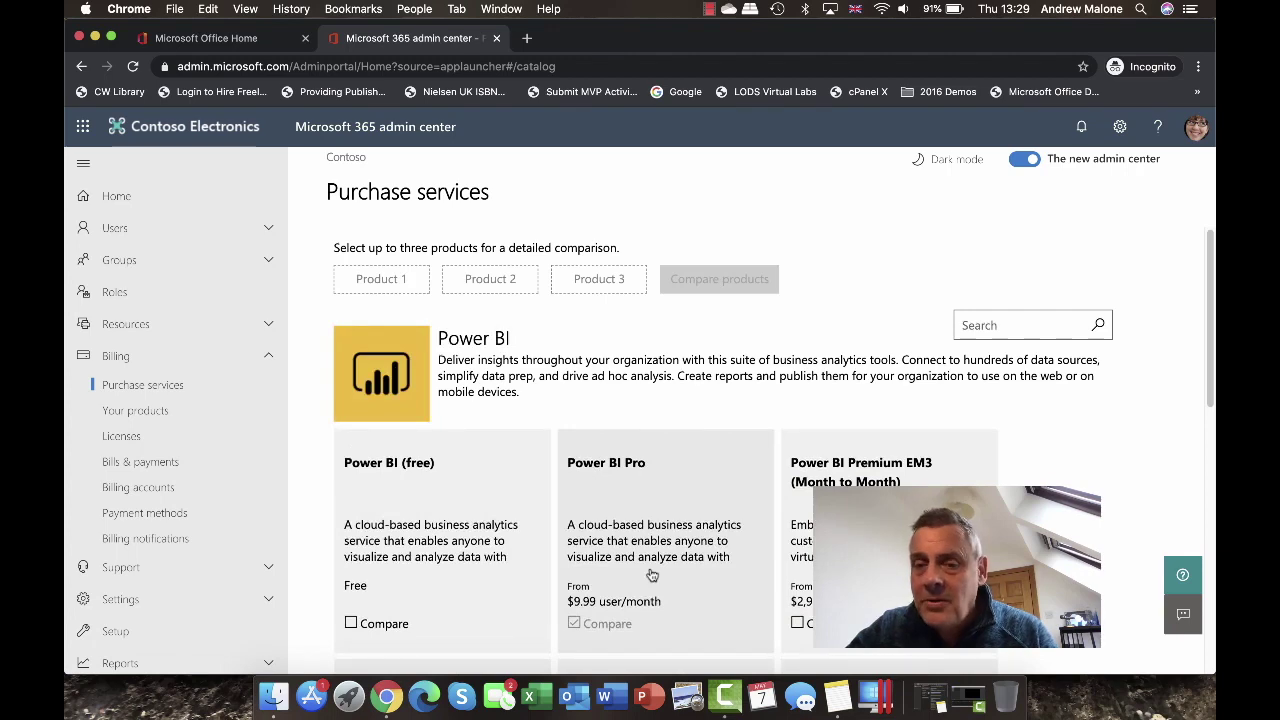
# Step: Scroll through the Power BI product cards, then collapse Billing in the navigation
pyautogui.scroll(-2, 650, 573)
pyautogui.scroll(-1, 650, 573)
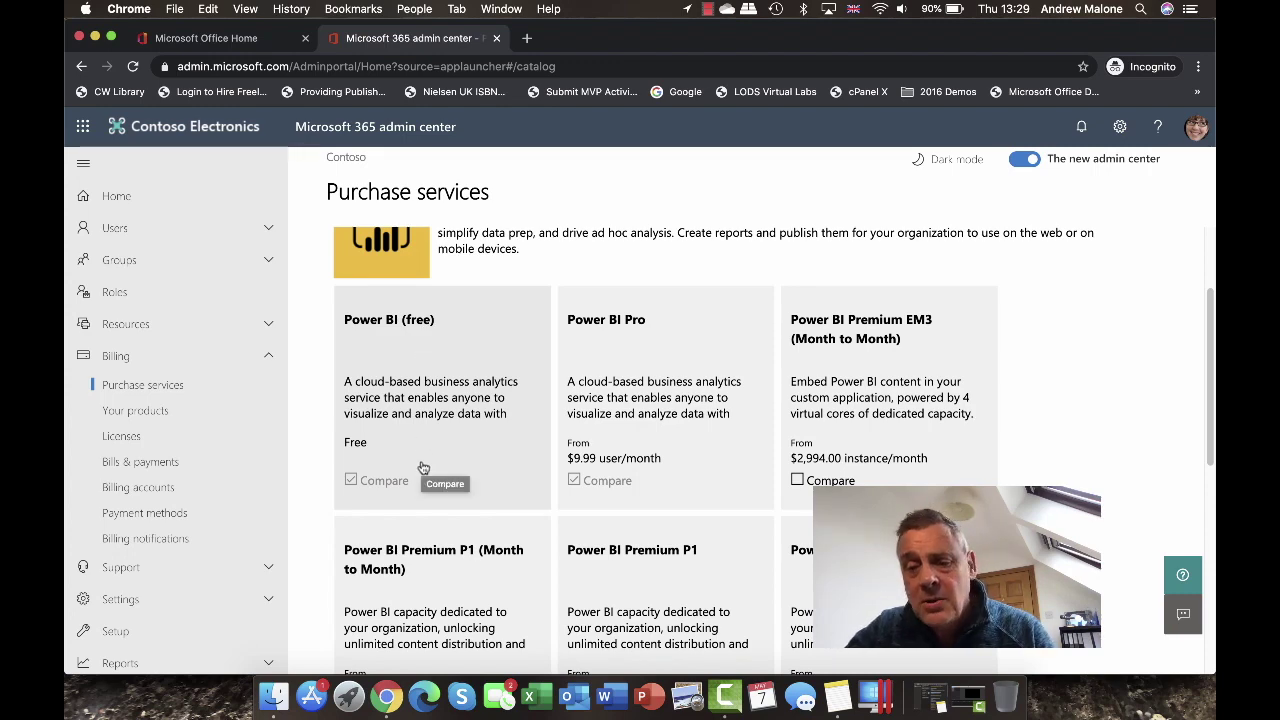
pyautogui.scroll(-3, 635, 443)
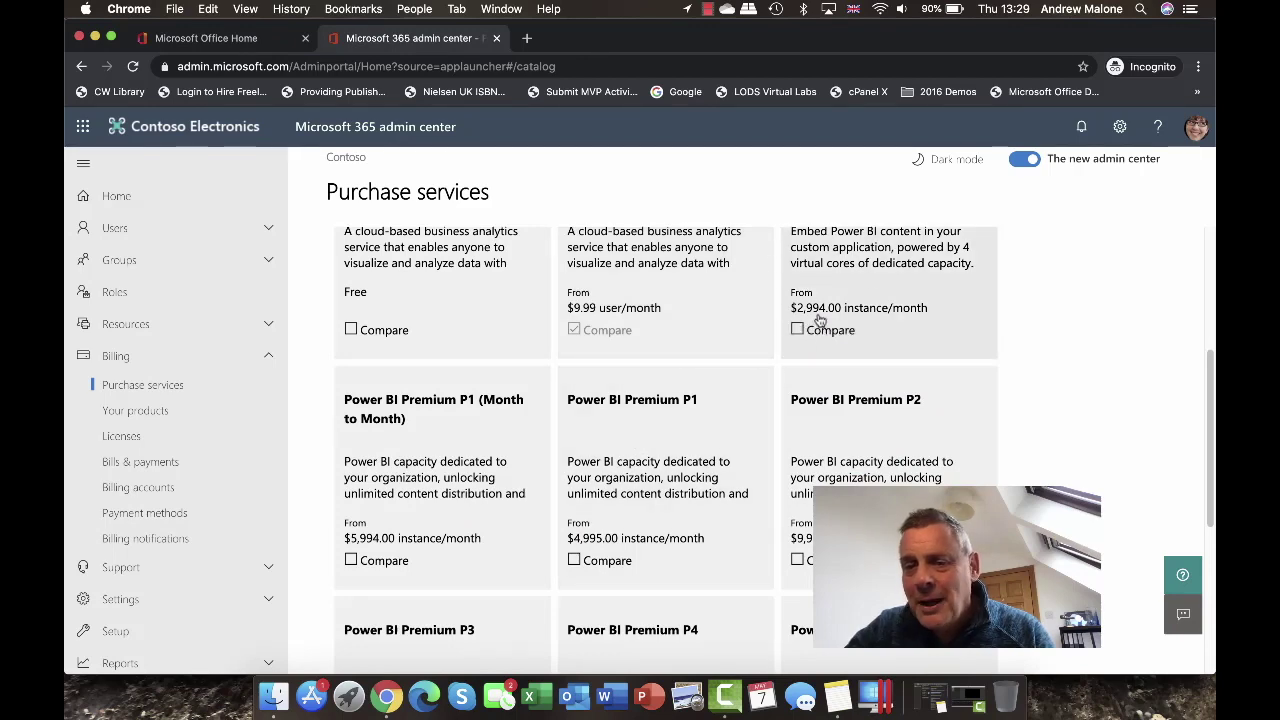
pyautogui.scroll(1, 824, 273)
pyautogui.scroll(3, 824, 272)
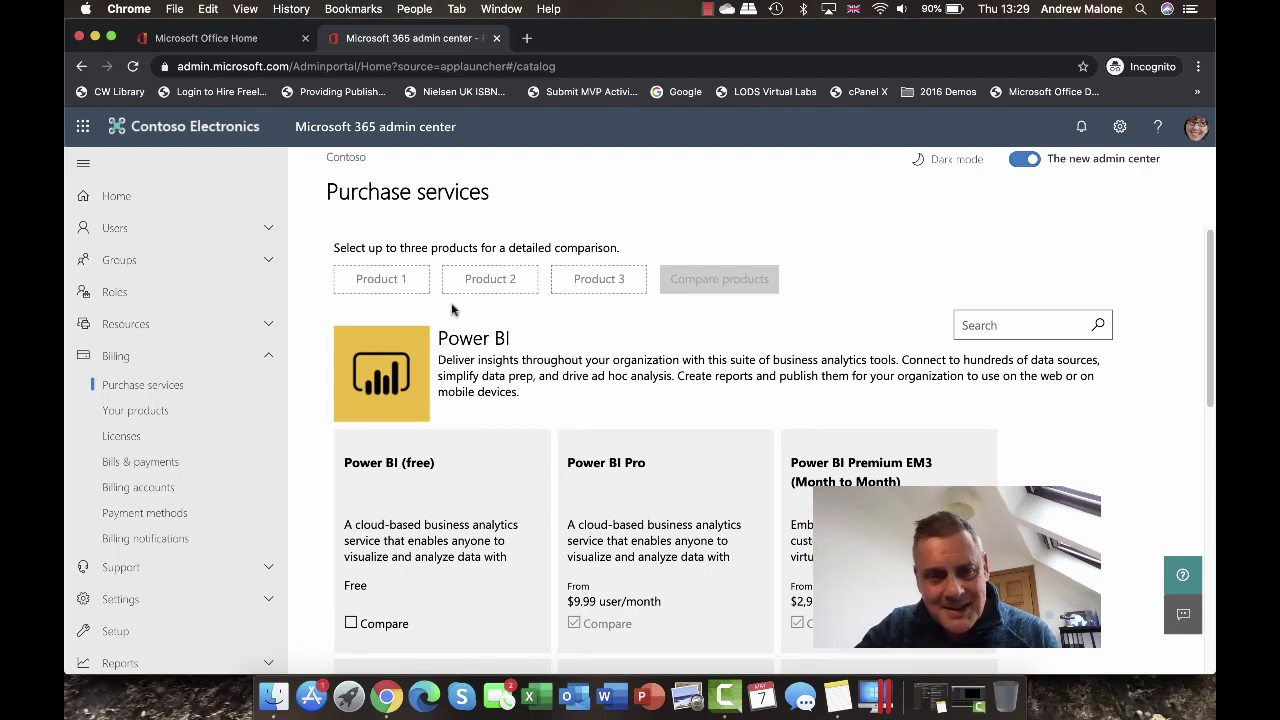
pyautogui.click(267, 358)
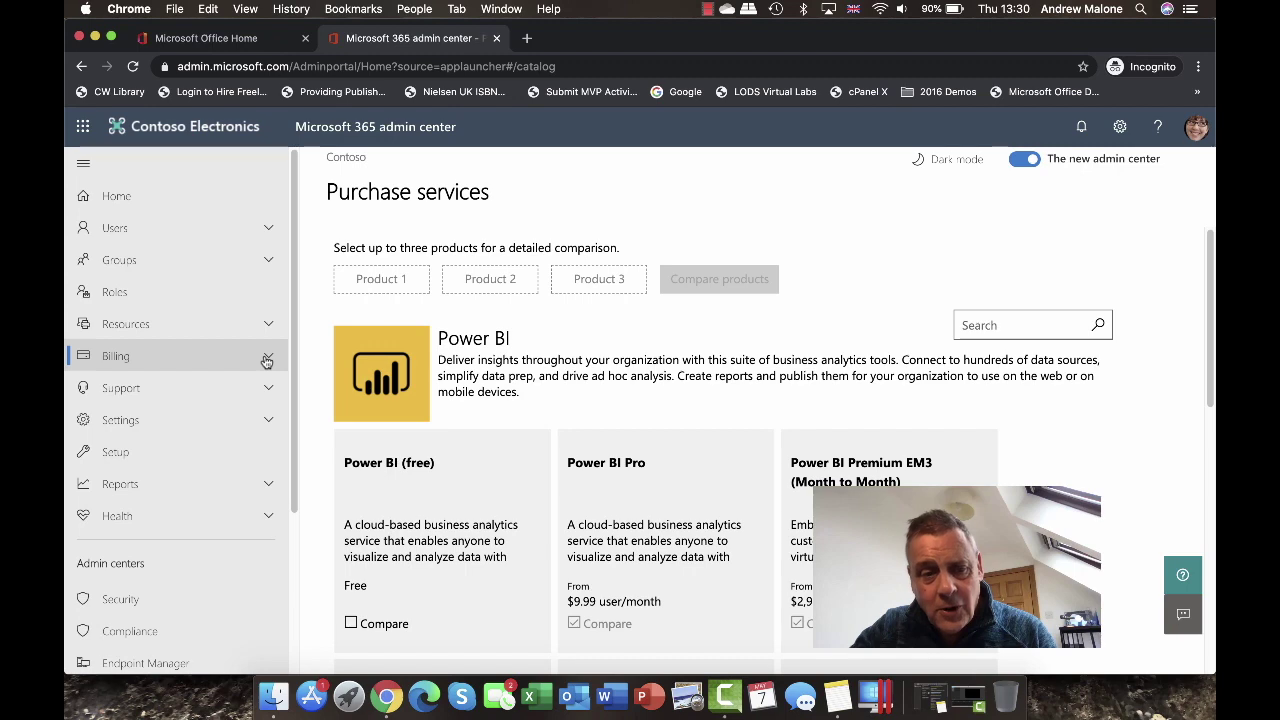
# Step: Go from the admin Home dashboard through Users to the Active users list
pyautogui.click(183, 208)
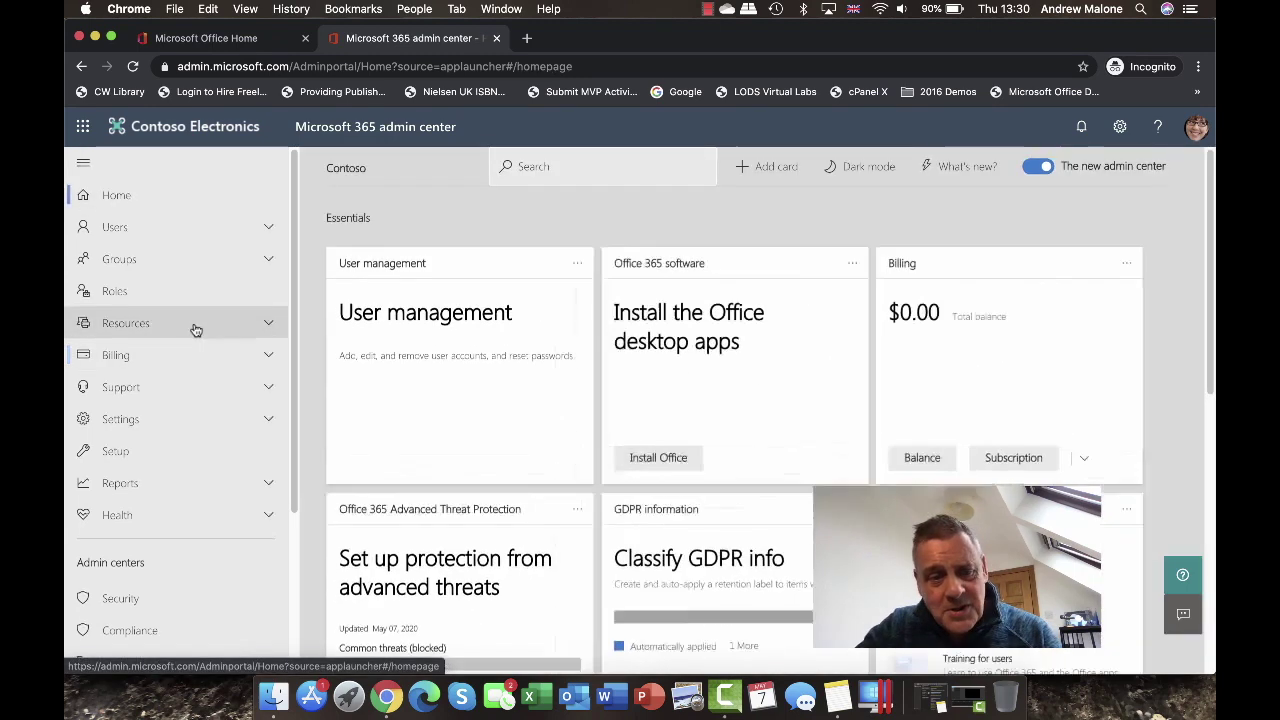
pyautogui.scroll(-3, 194, 329)
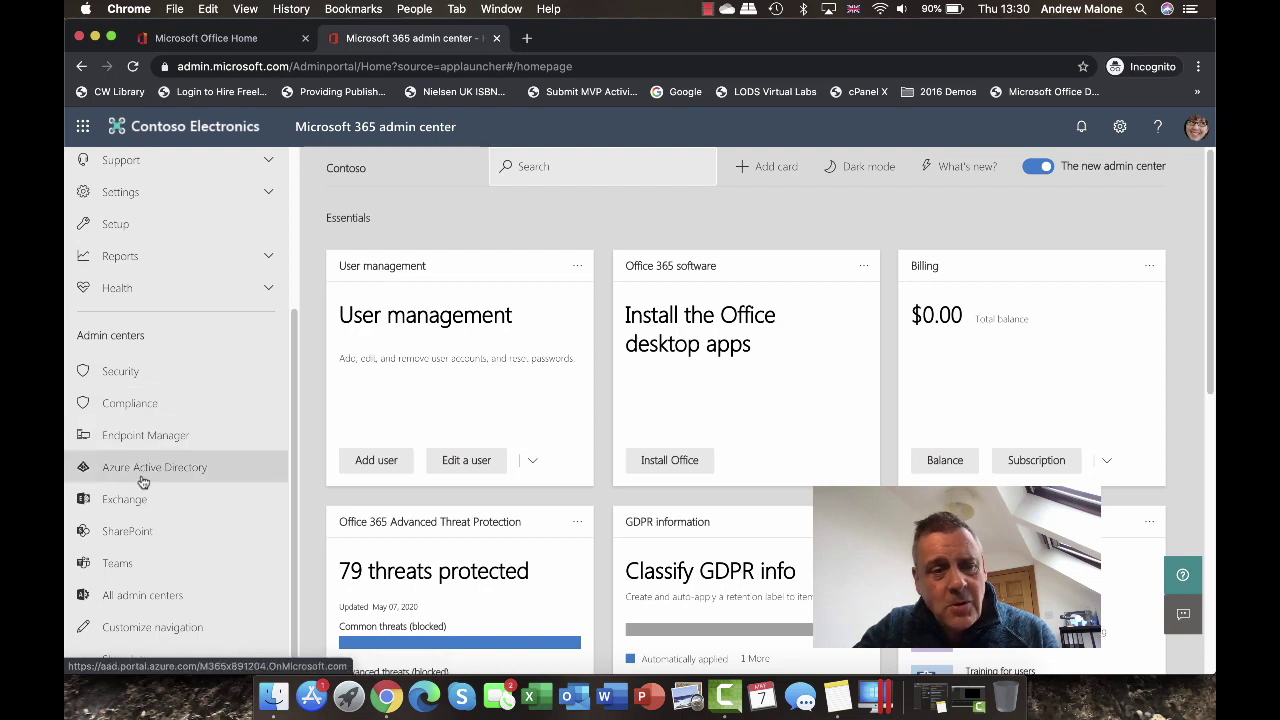
pyautogui.scroll(3, 137, 340)
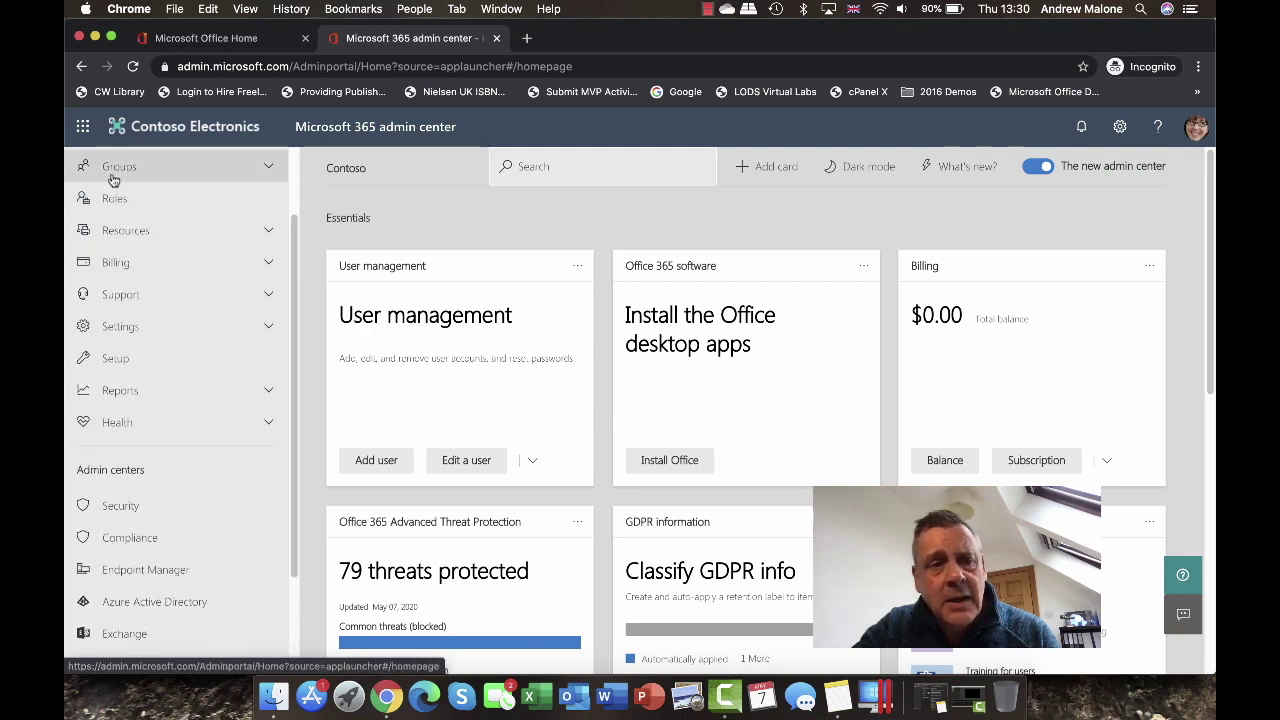
pyautogui.scroll(2, 113, 180)
pyautogui.click(114, 201)
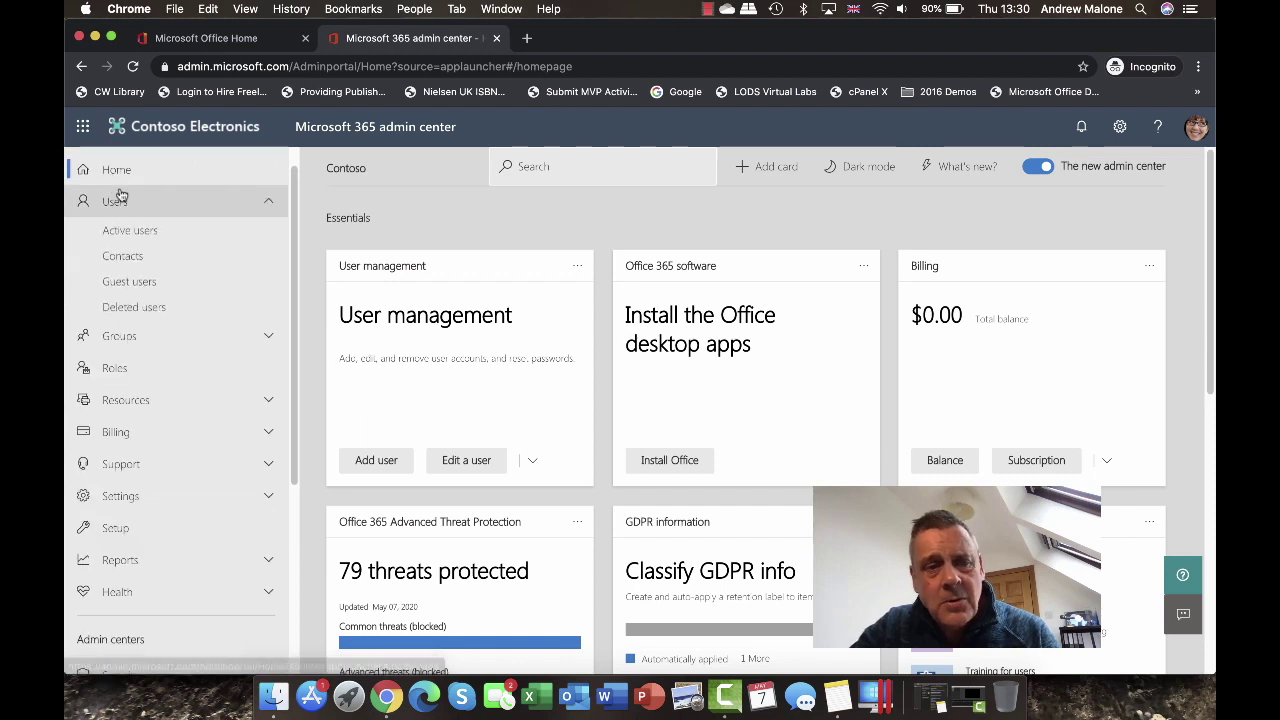
pyautogui.click(125, 232)
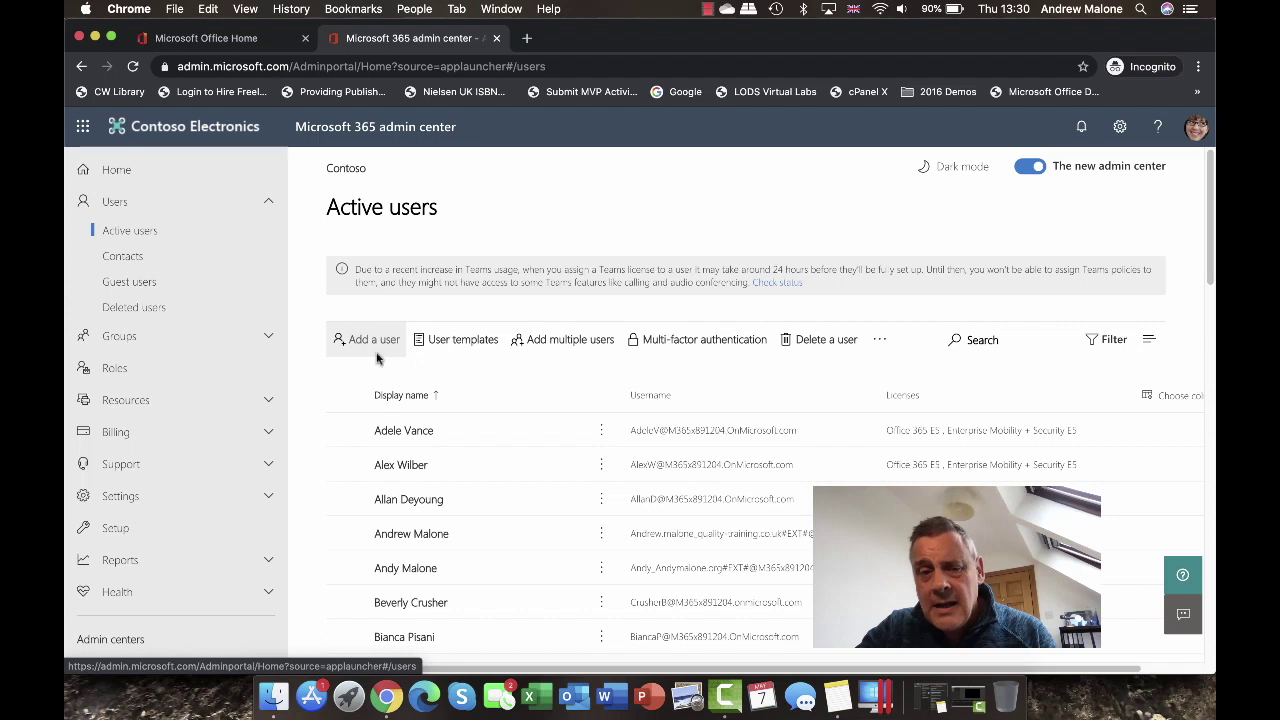
pyautogui.click(401, 465)
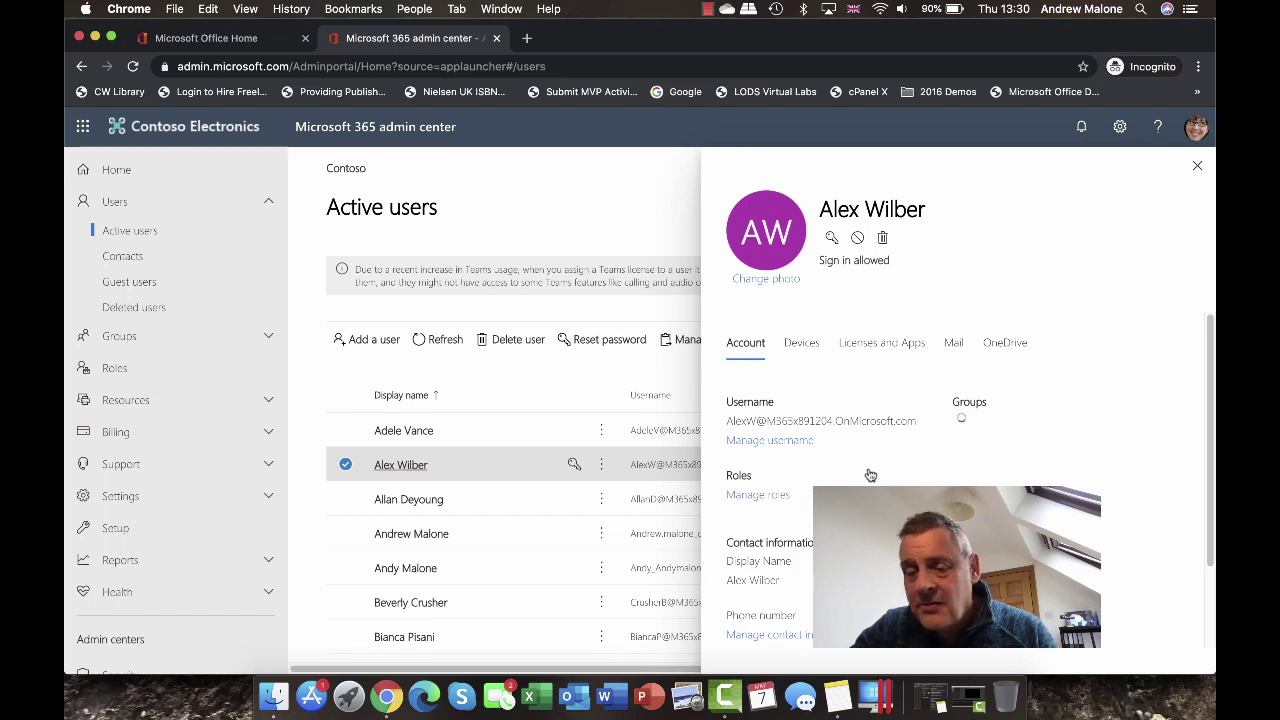
pyautogui.click(877, 351)
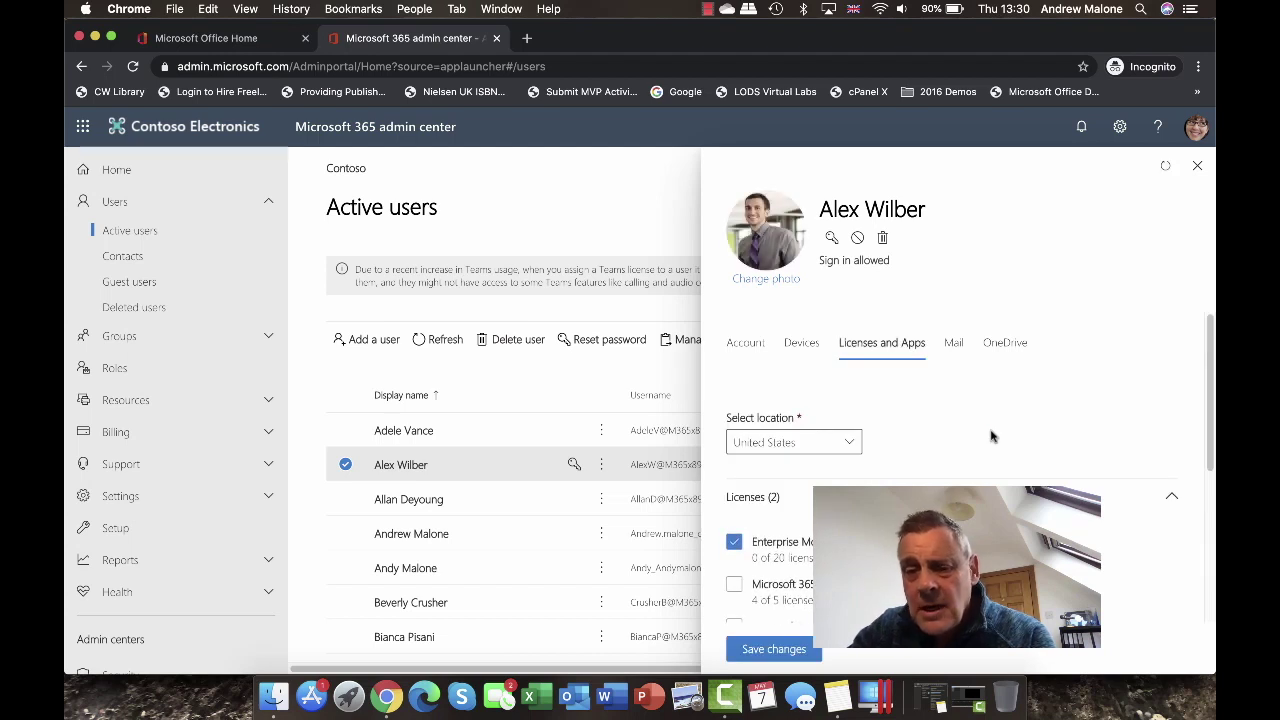
pyautogui.scroll(-2, 992, 436)
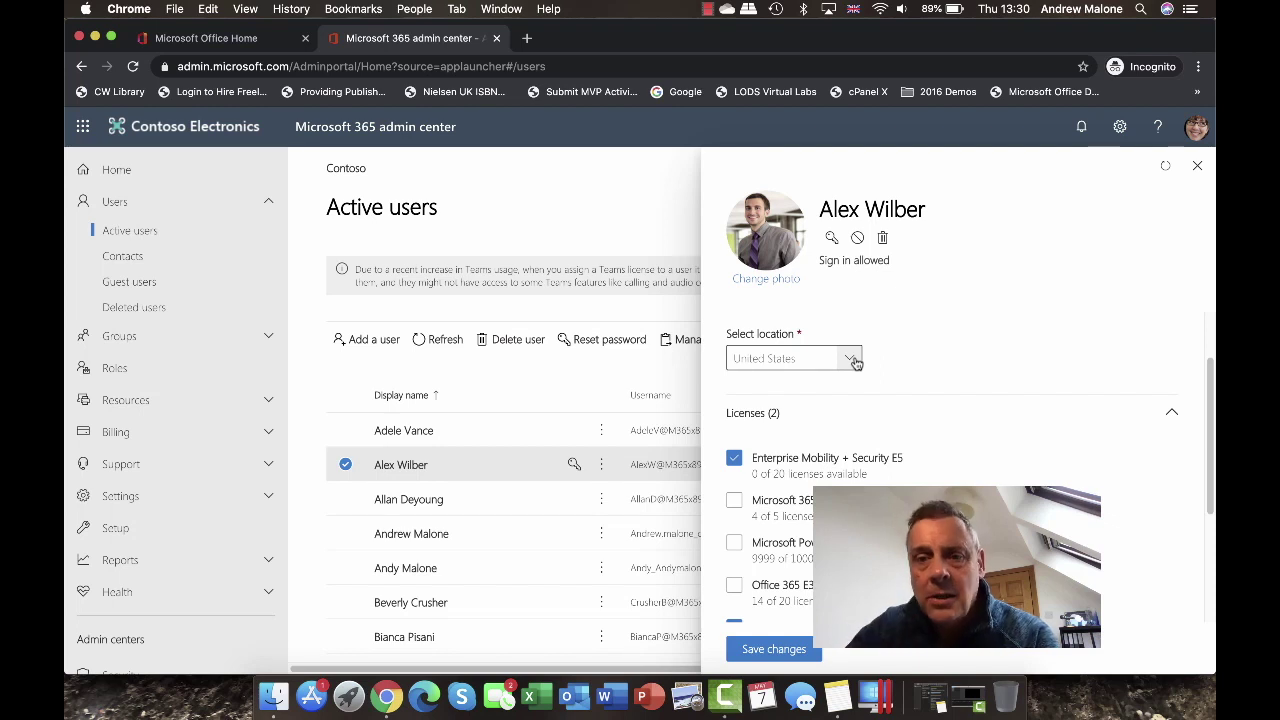
pyautogui.scroll(-3, 950, 402)
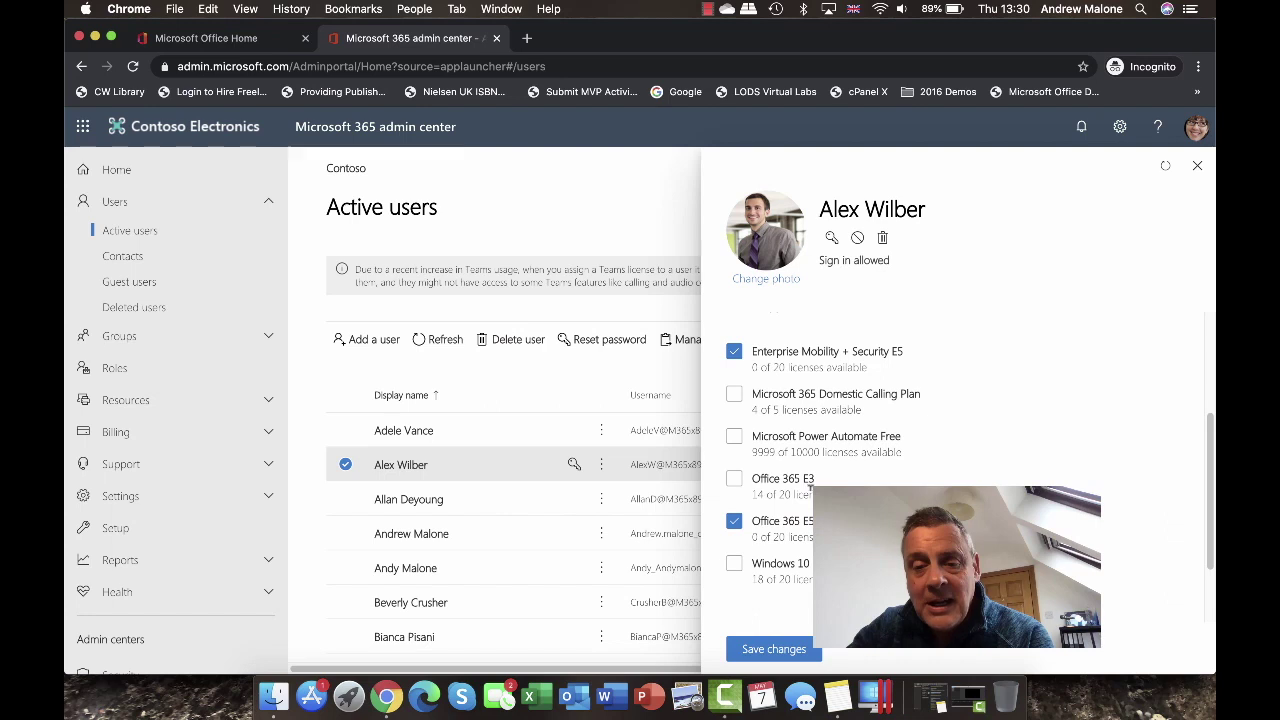
pyautogui.click(735, 353)
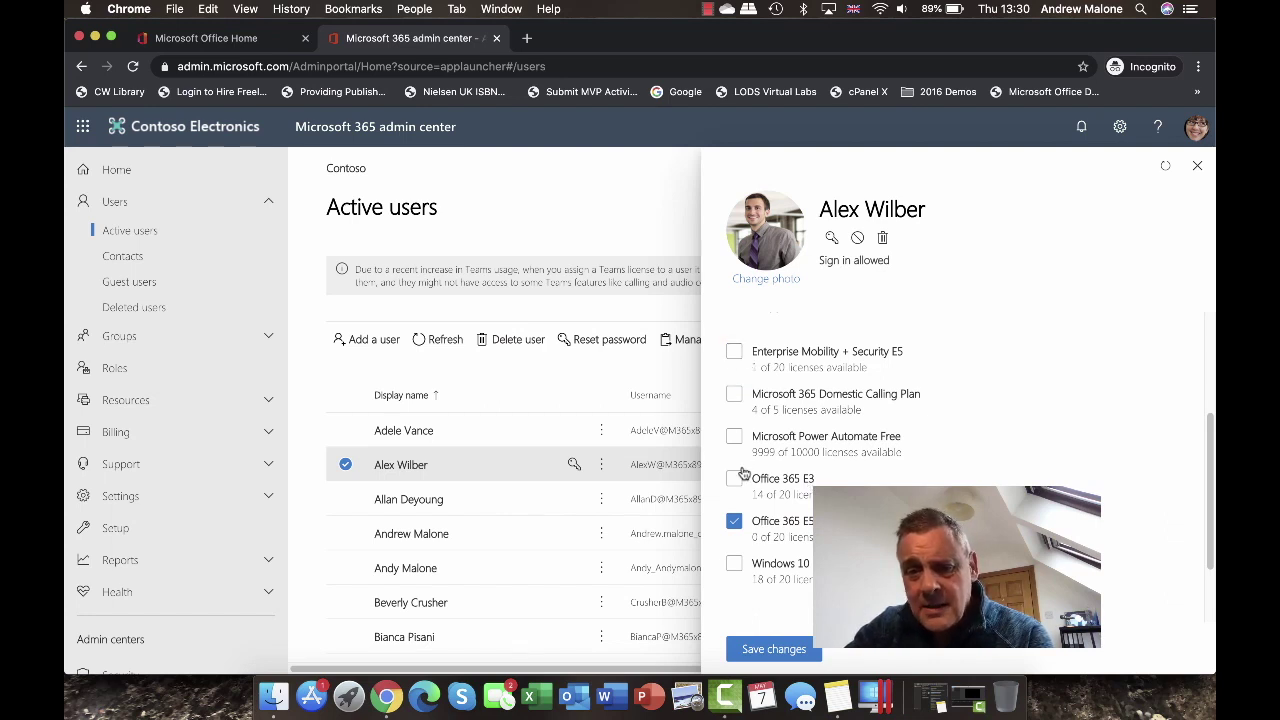
pyautogui.click(736, 481)
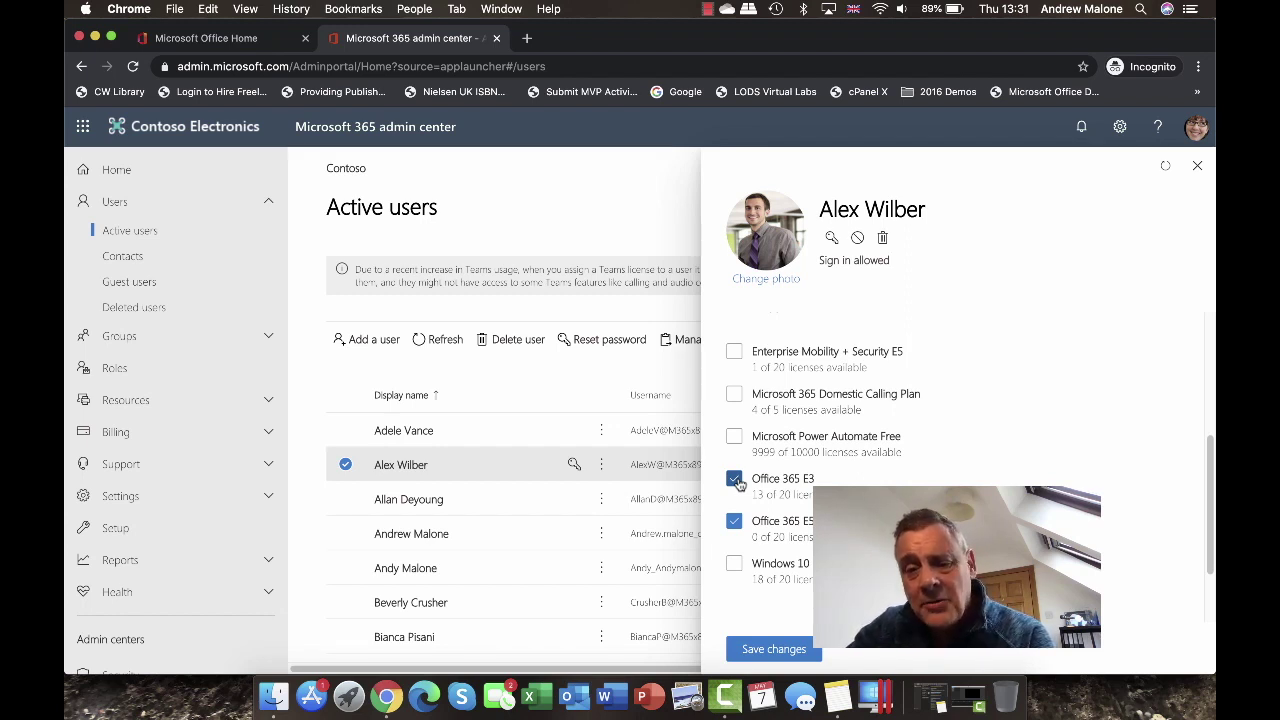
pyautogui.click(736, 480)
pyautogui.click(736, 352)
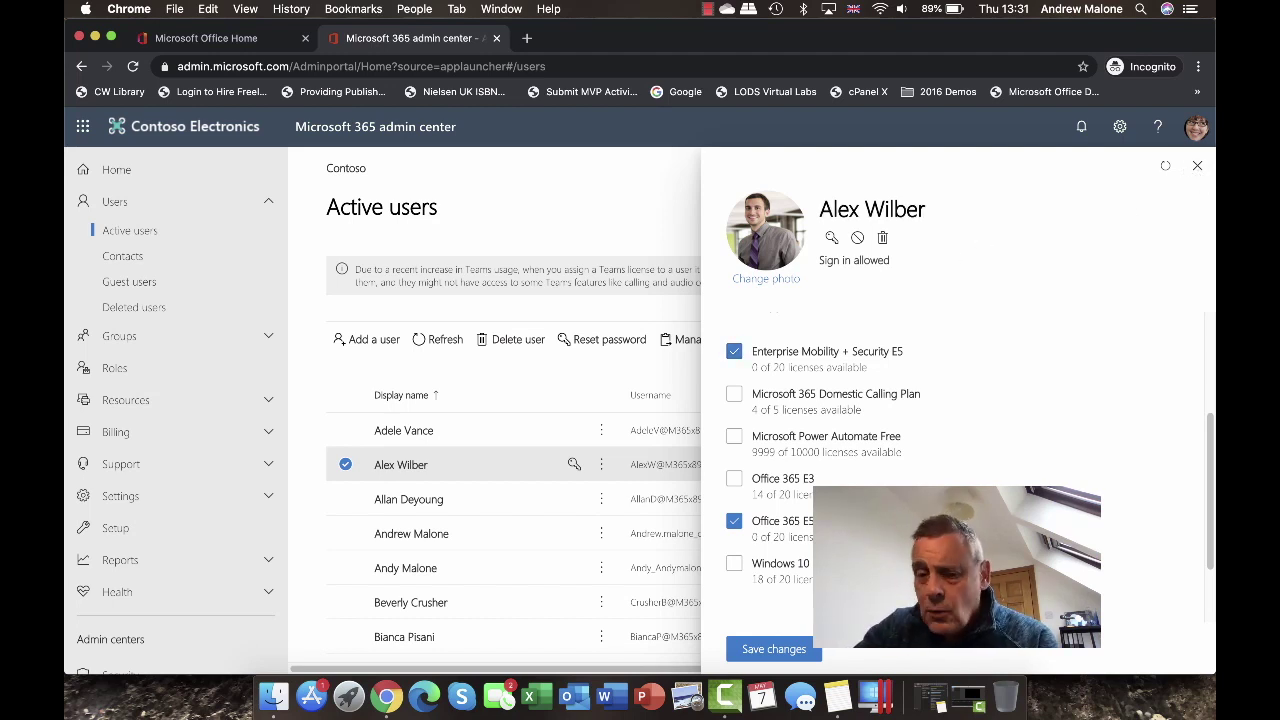
pyautogui.click(1197, 167)
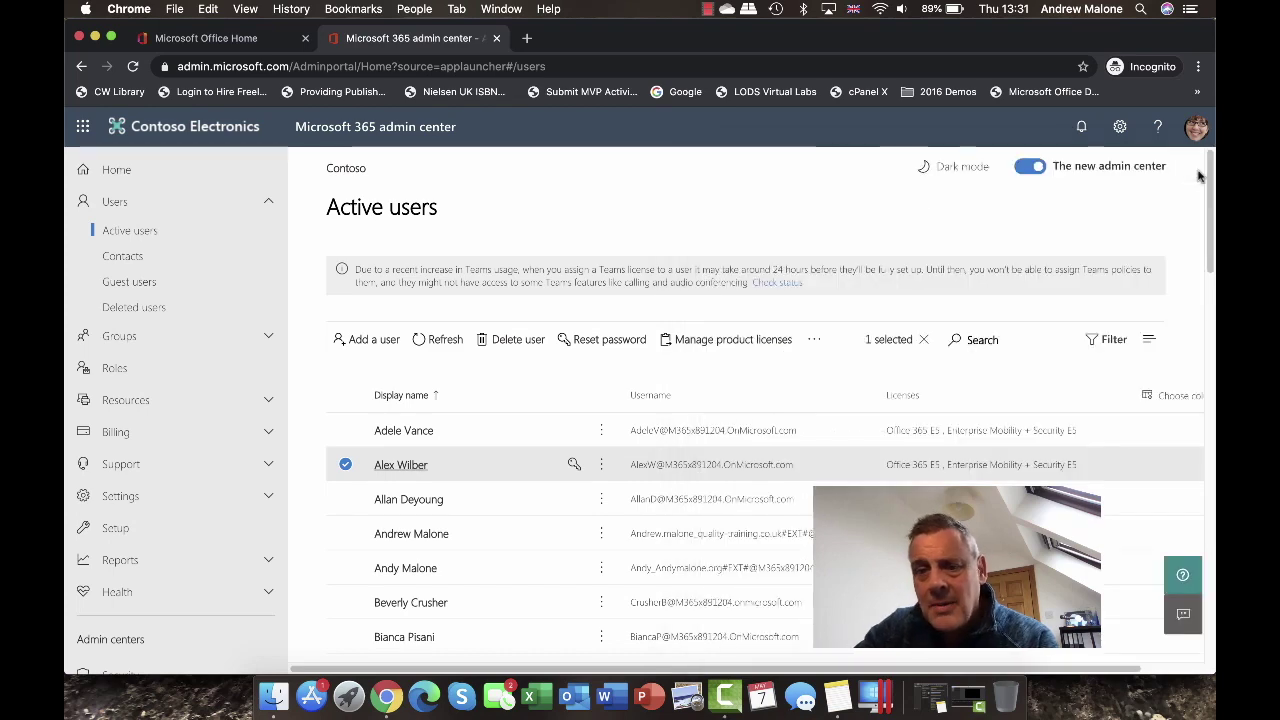
# Step: Reopen Alex Wilber's user details pane, then close it
pyautogui.click(405, 470)
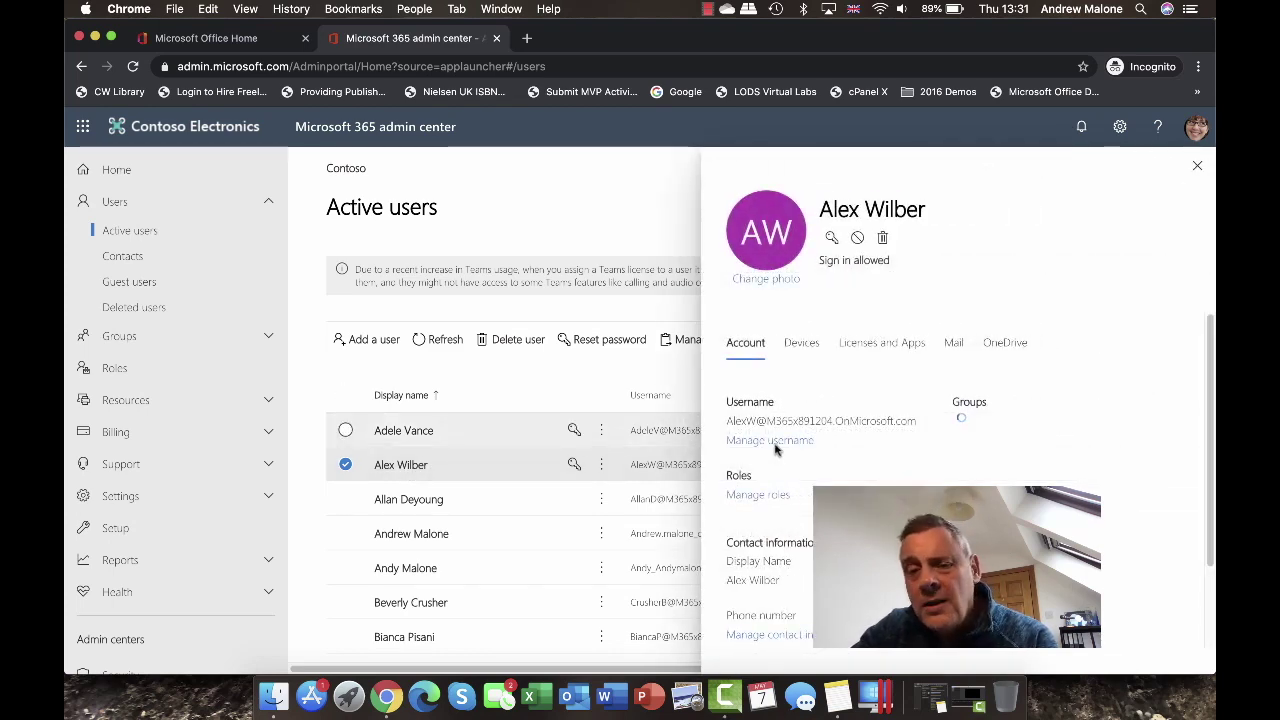
pyautogui.scroll(-1, 790, 440)
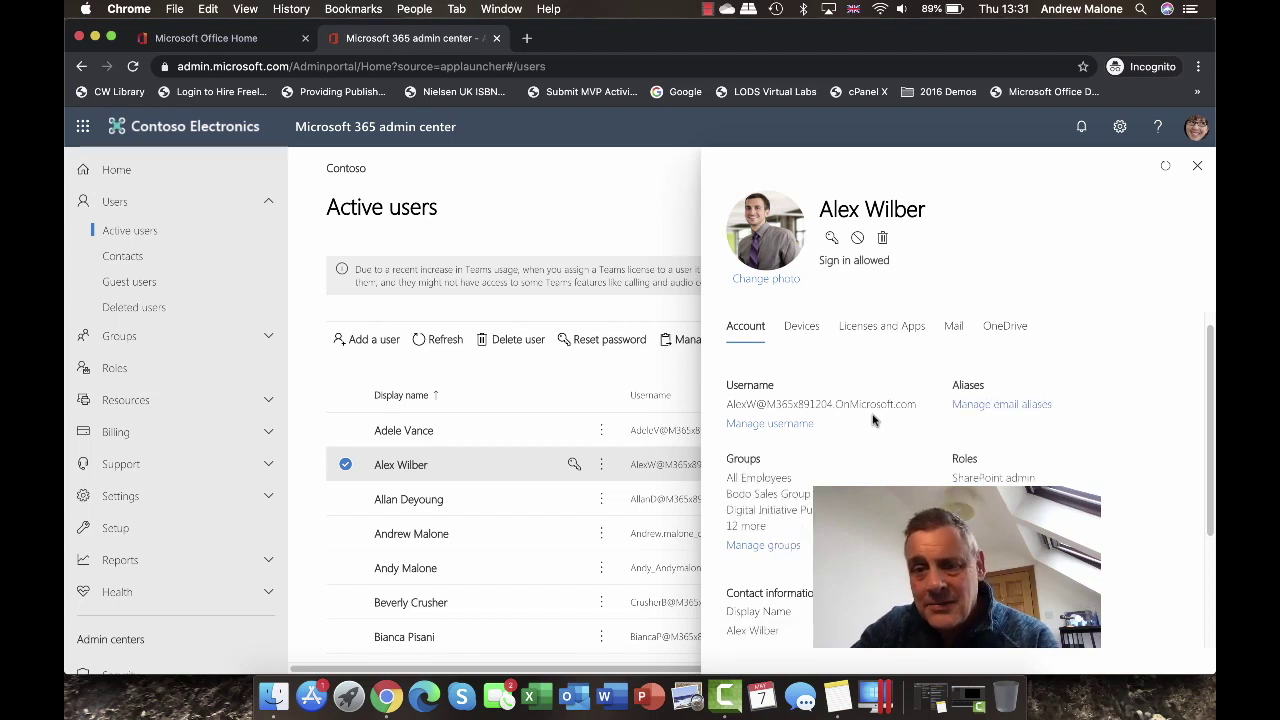
pyautogui.click(1197, 165)
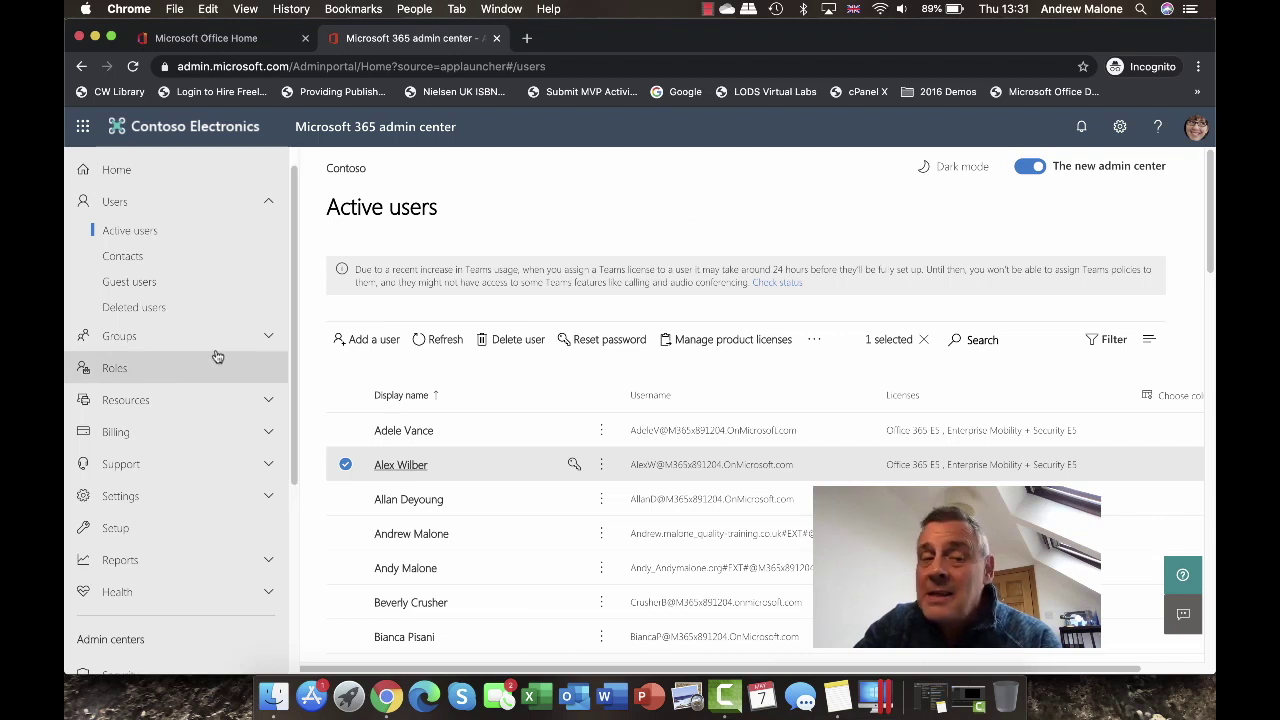
# Step: Scroll the left navigation to Admin centers and launch Azure Active Directory admin center
pyautogui.scroll(-1, 217, 357)
pyautogui.scroll(-4, 217, 357)
pyautogui.scroll(-1, 216, 355)
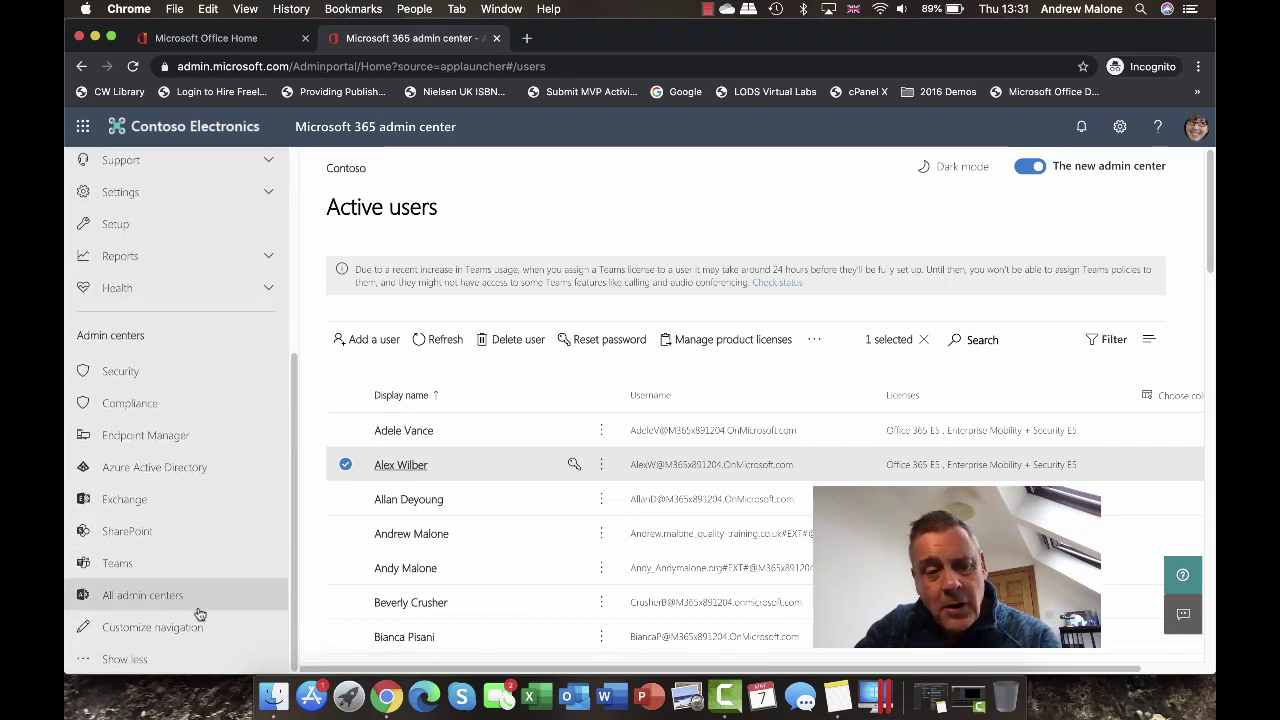
pyautogui.click(169, 467)
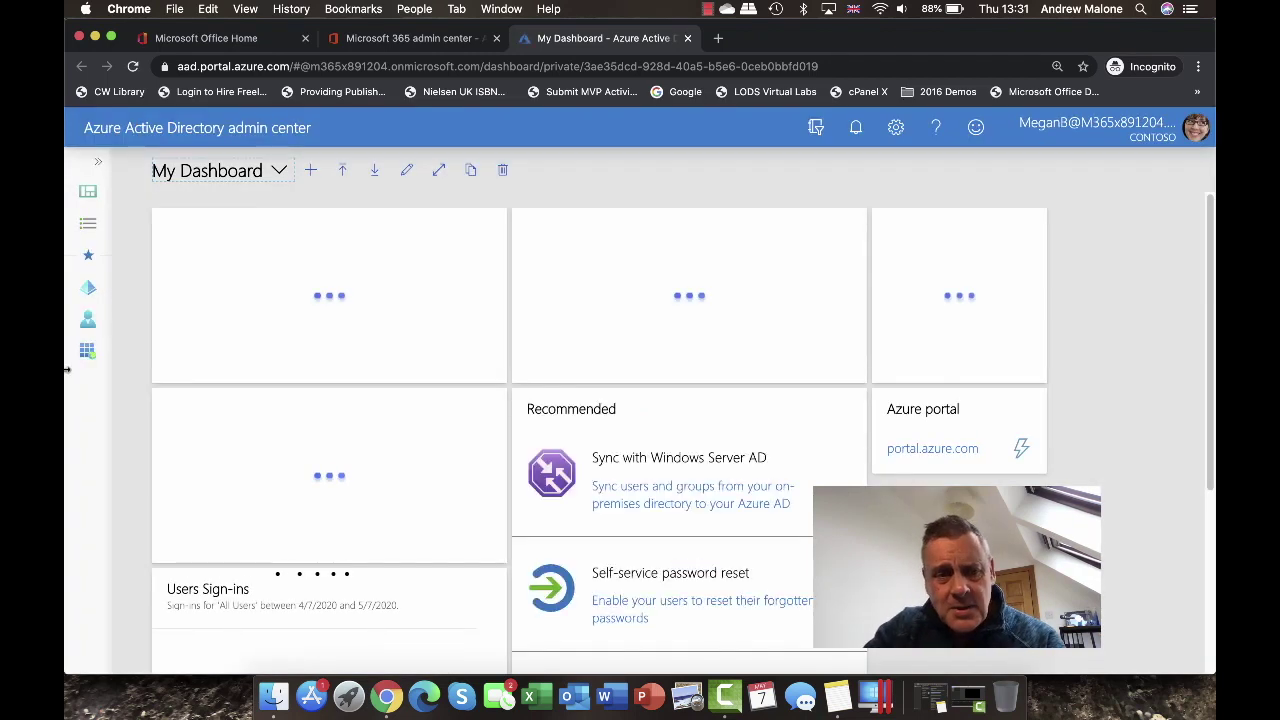
# Step: Go to Contoso directory > Users > Alex Wilber, find Minors and consent, and enter edit mode
pyautogui.click(87, 287)
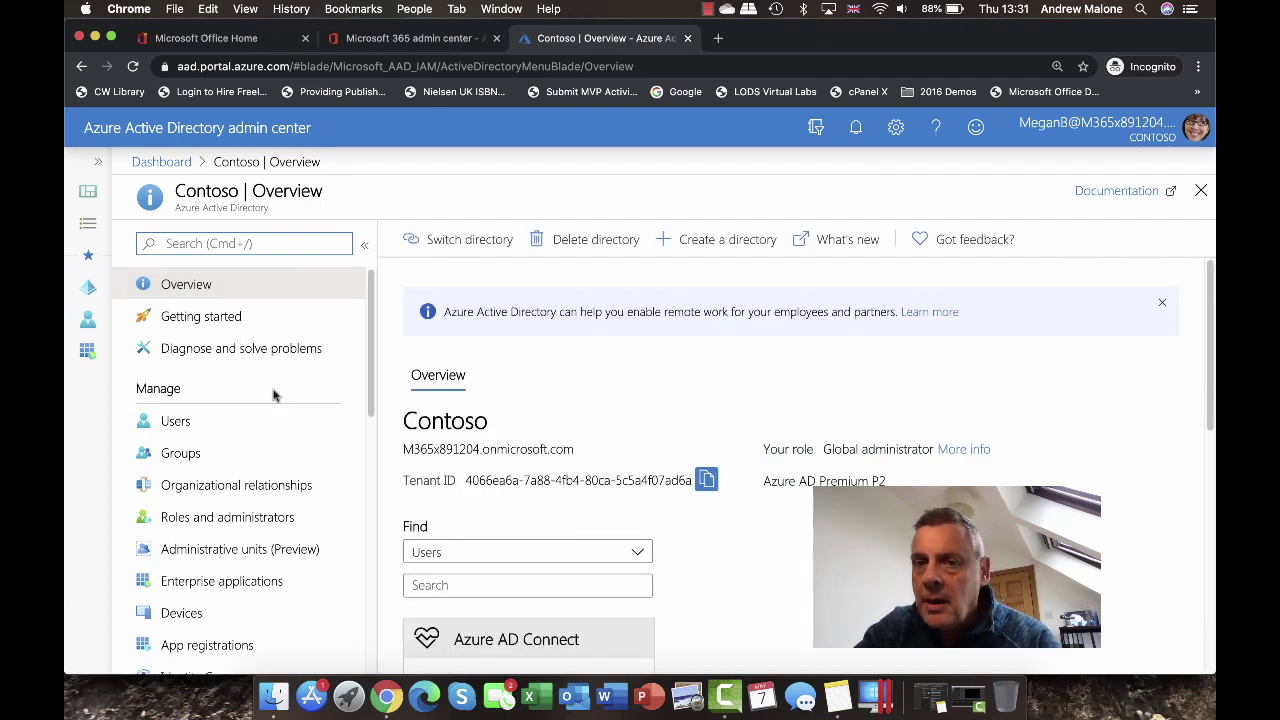
pyautogui.click(287, 434)
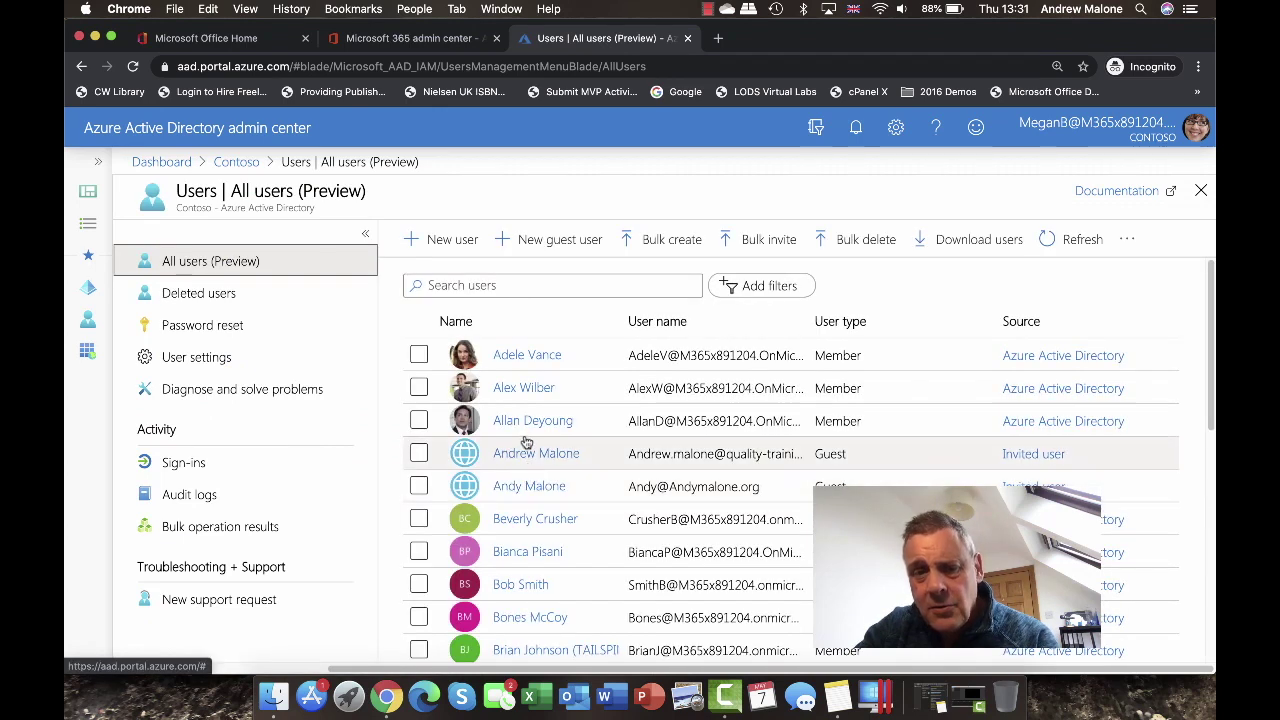
pyautogui.click(525, 390)
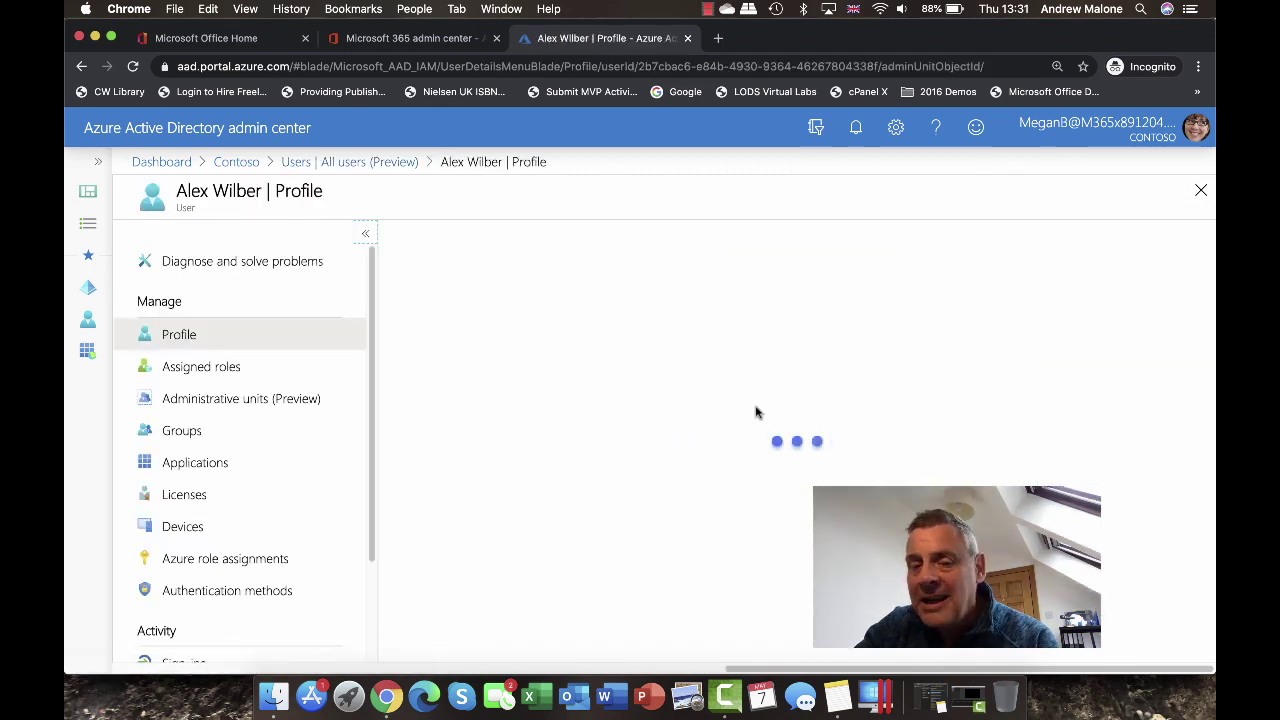
pyautogui.scroll(-10, 757, 414)
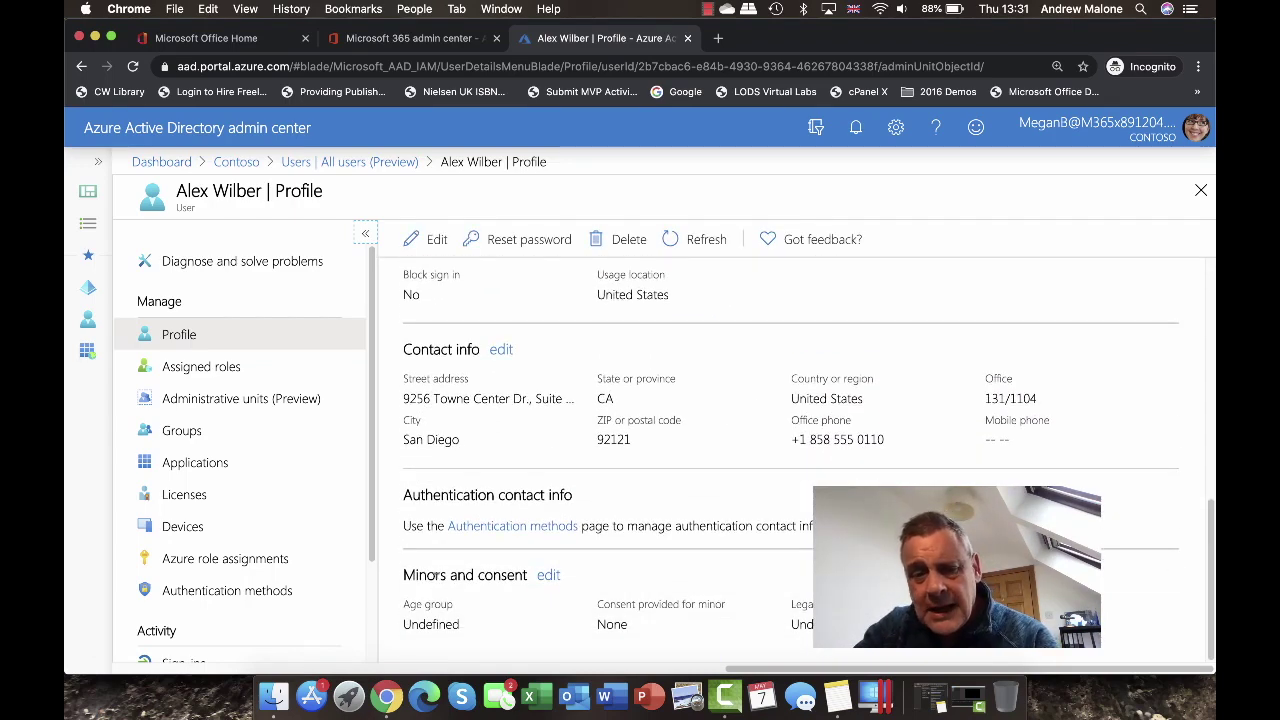
pyautogui.moveTo(403, 575); pyautogui.dragTo(520, 575)
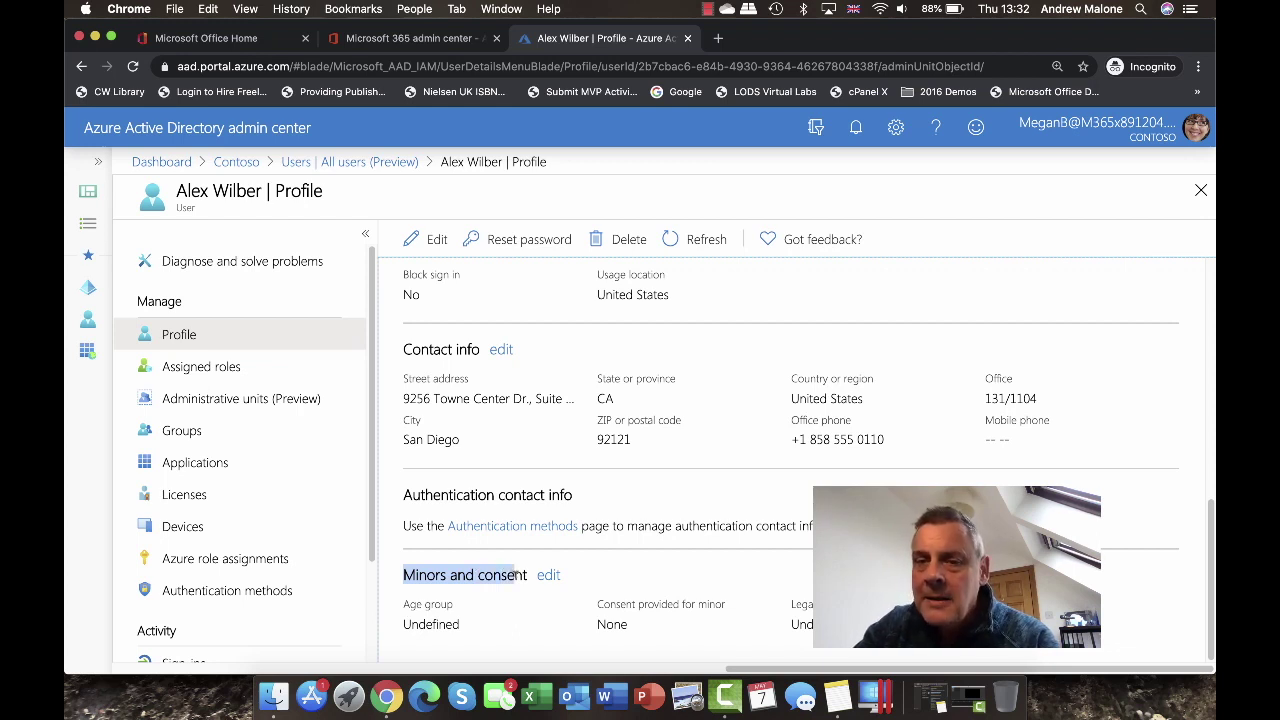
pyautogui.click(619, 576)
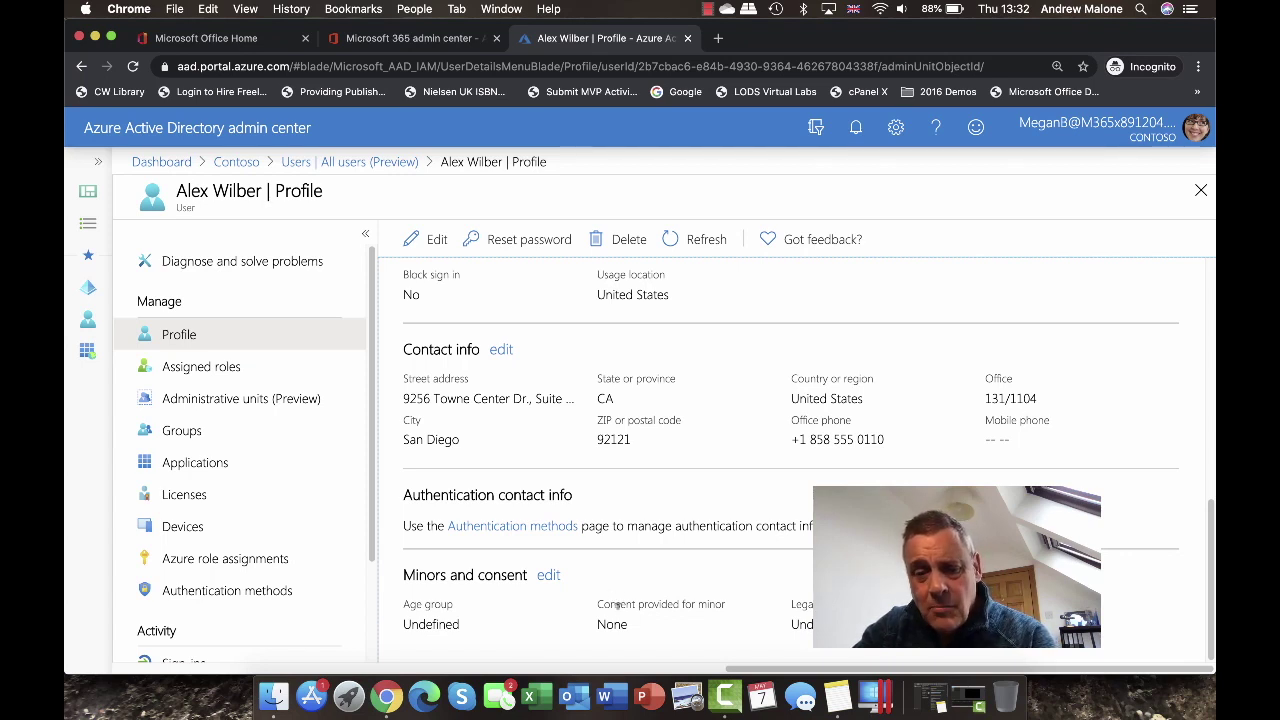
pyautogui.click(548, 575)
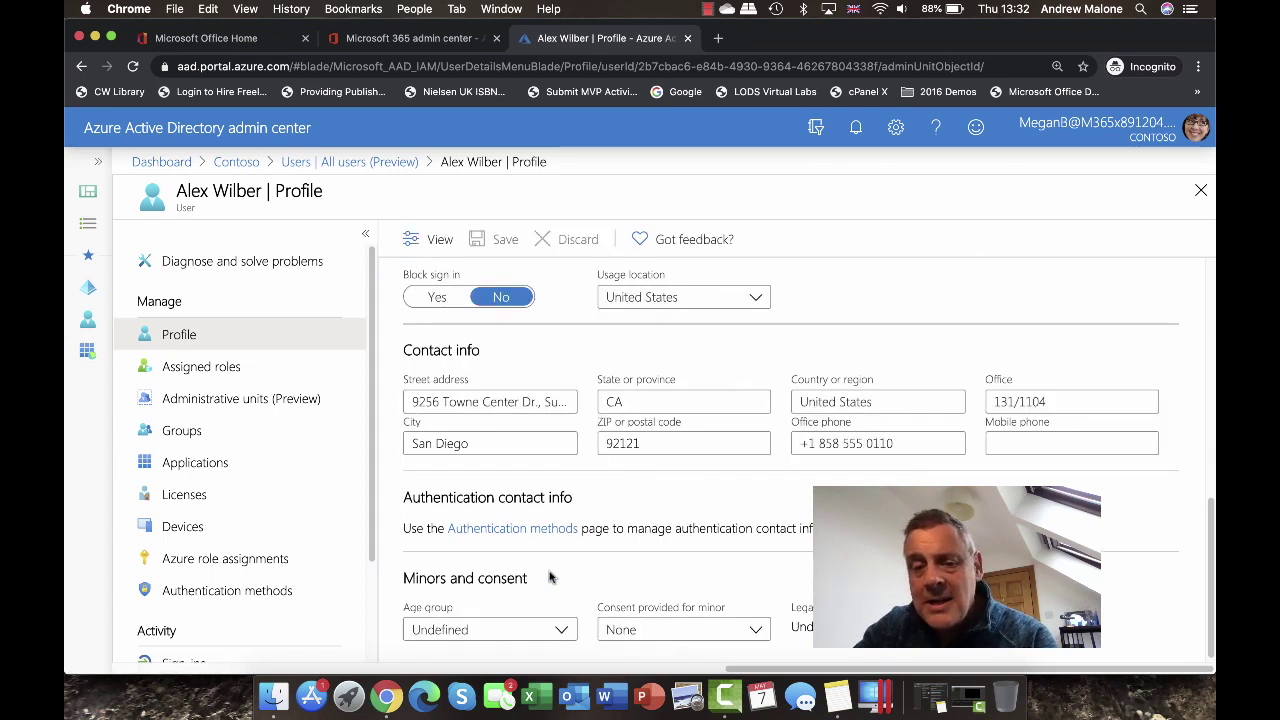
# Step: Check age group (Undefined) and minor consent (None) unchanged, view Alex's groups, return to Contoso
pyautogui.scroll(-1, 603, 555)
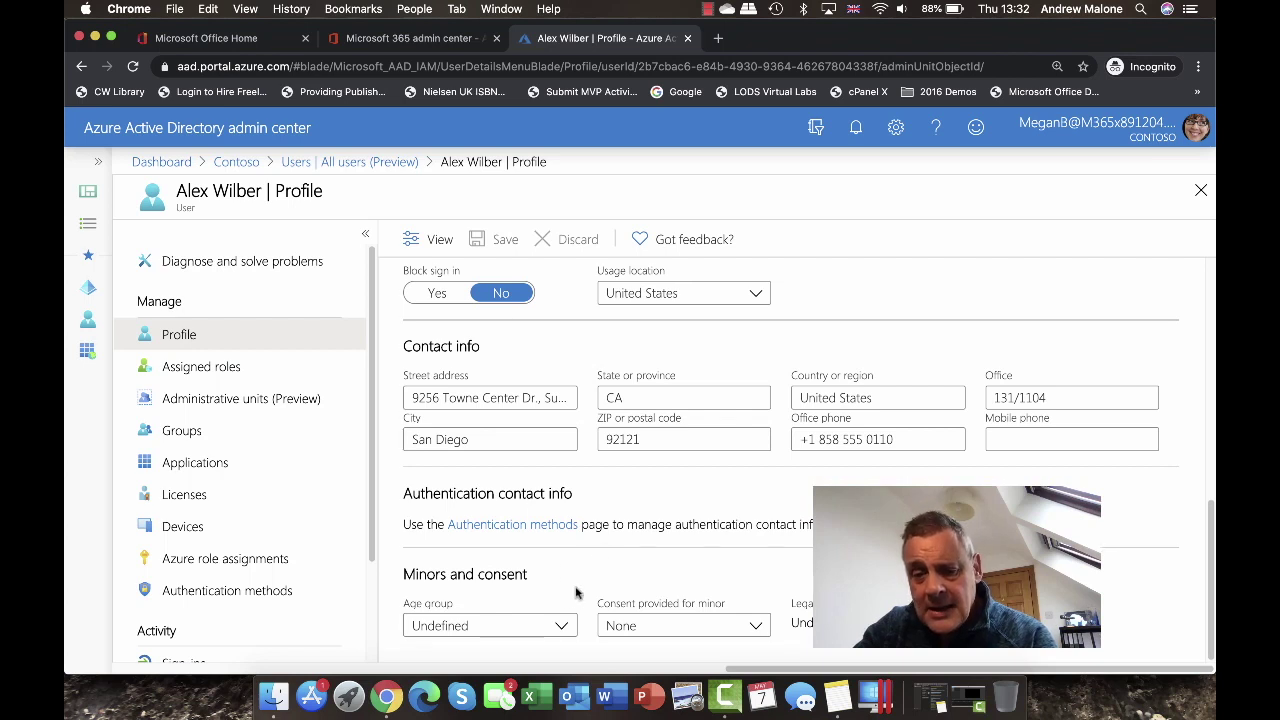
pyautogui.click(561, 625)
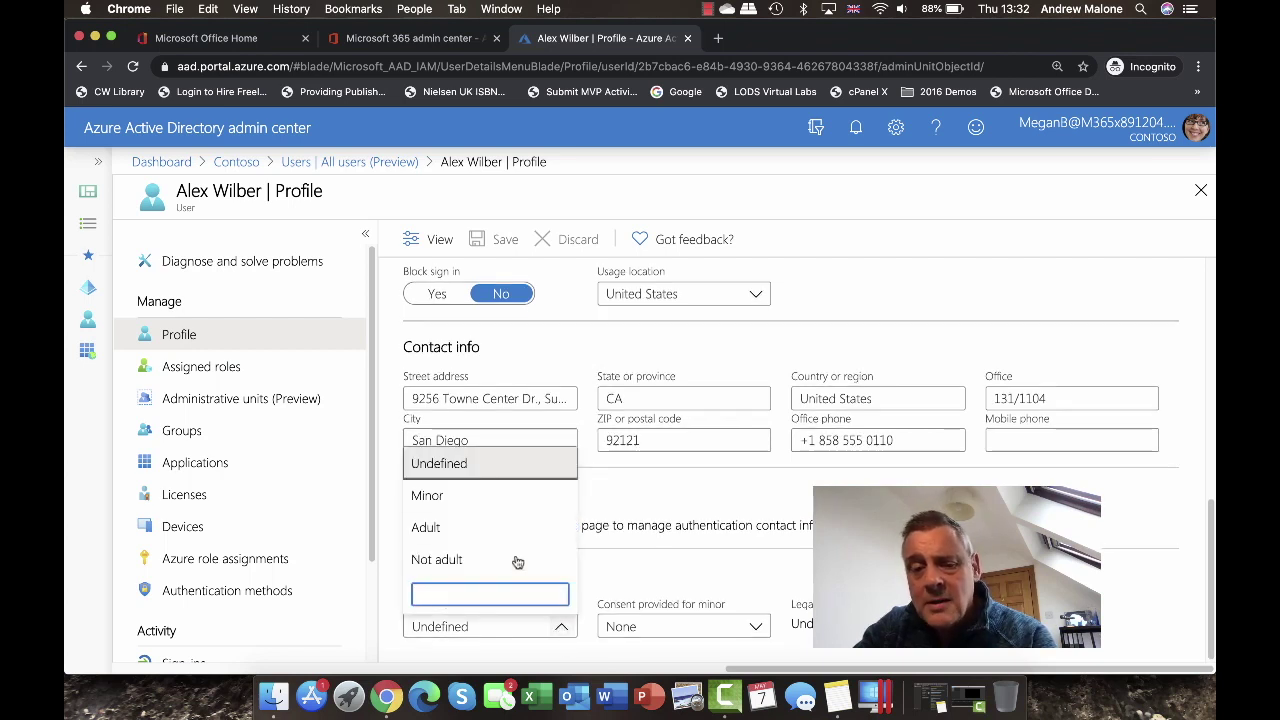
pyautogui.click(650, 583)
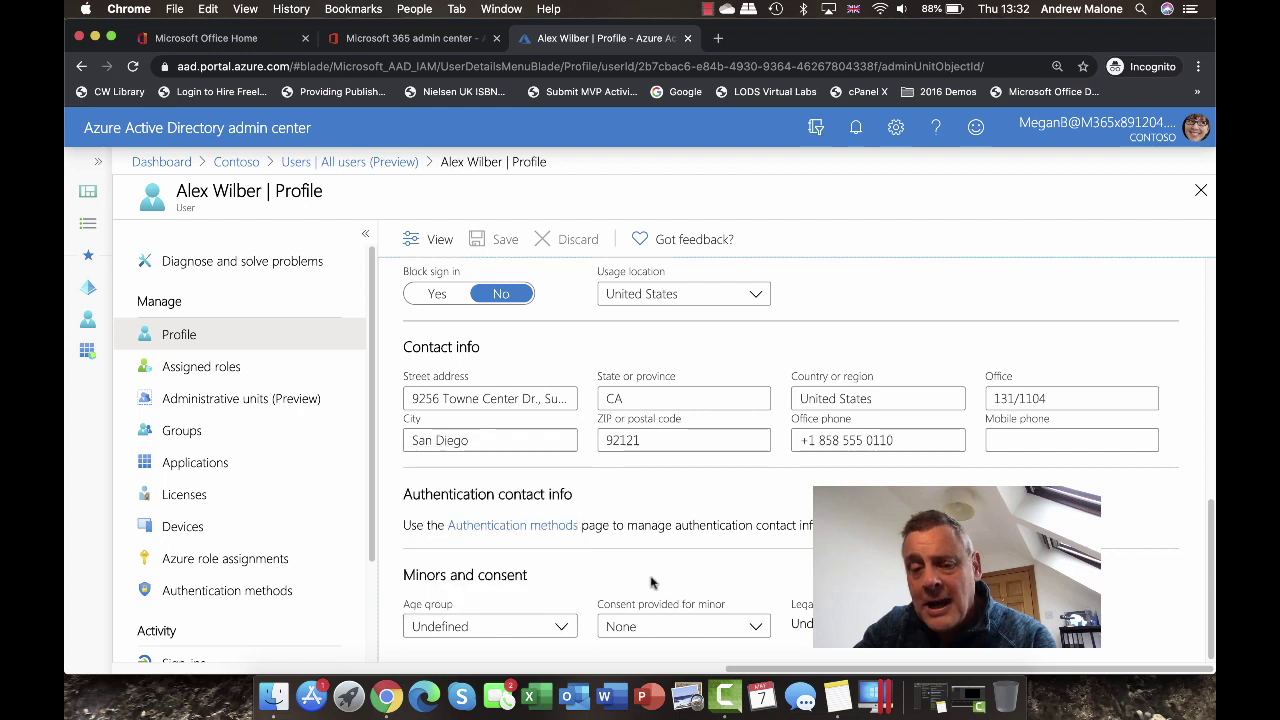
pyautogui.click(666, 627)
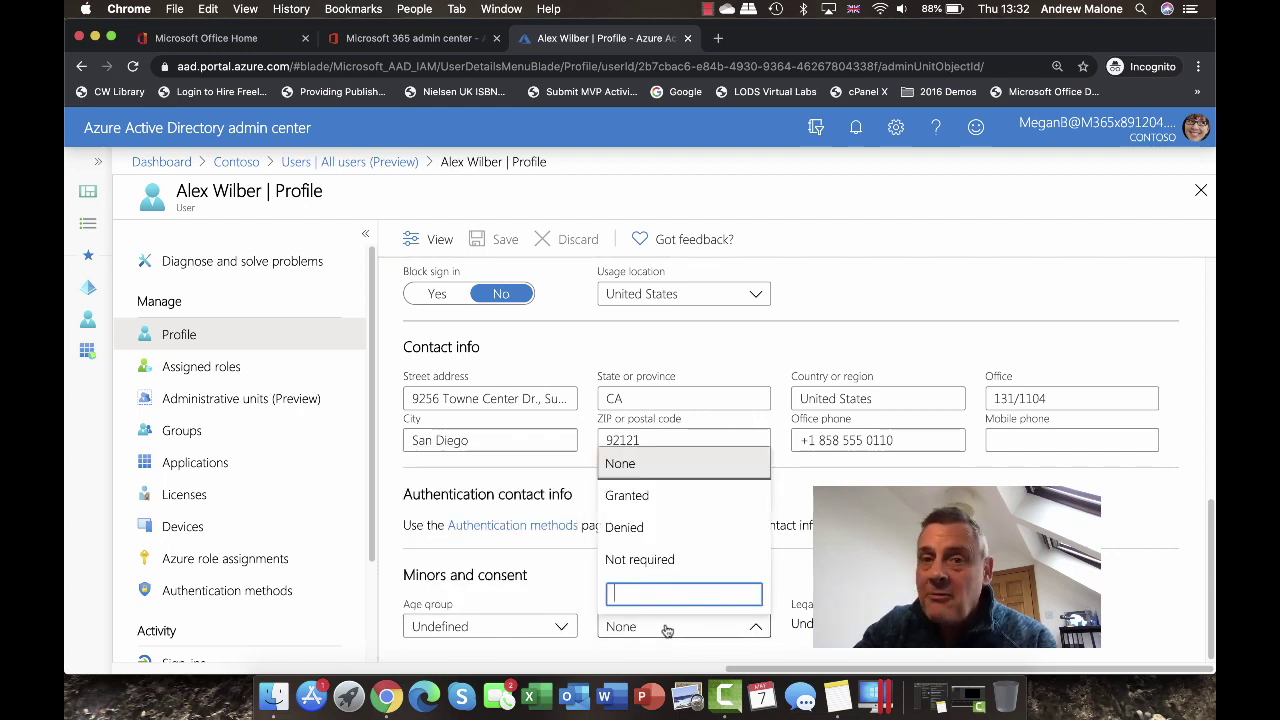
pyautogui.click(808, 580)
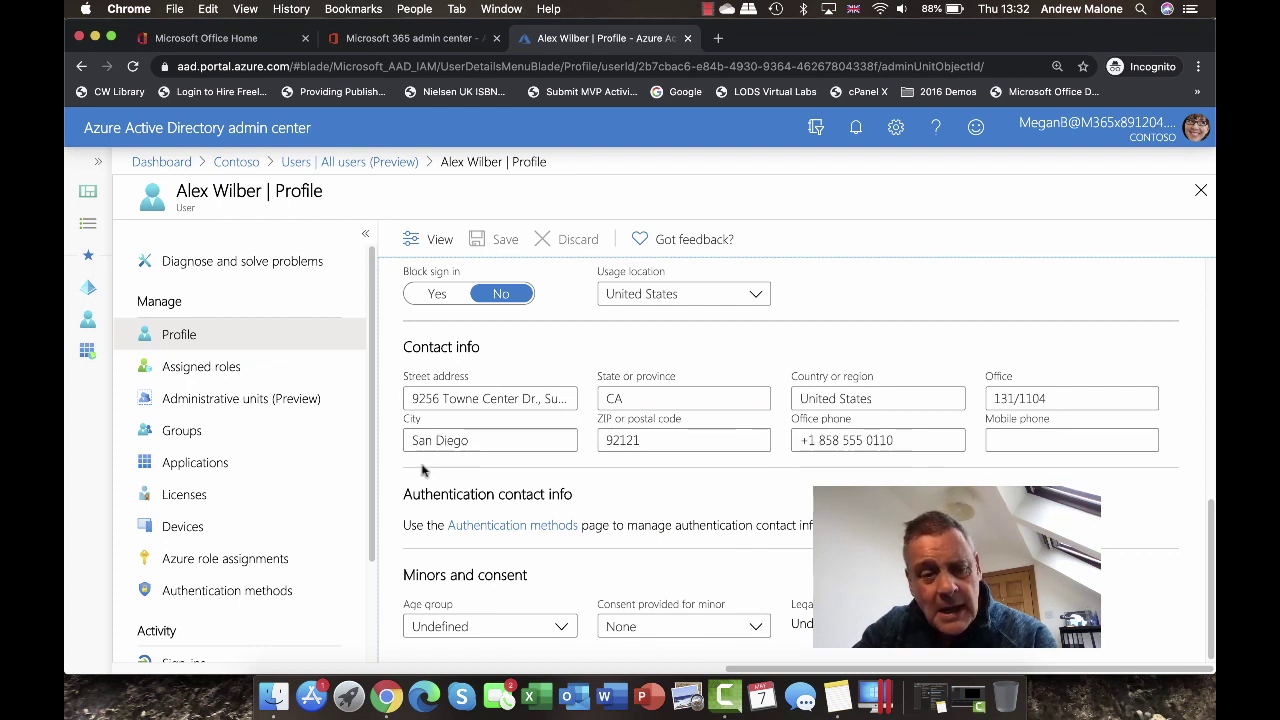
pyautogui.click(180, 436)
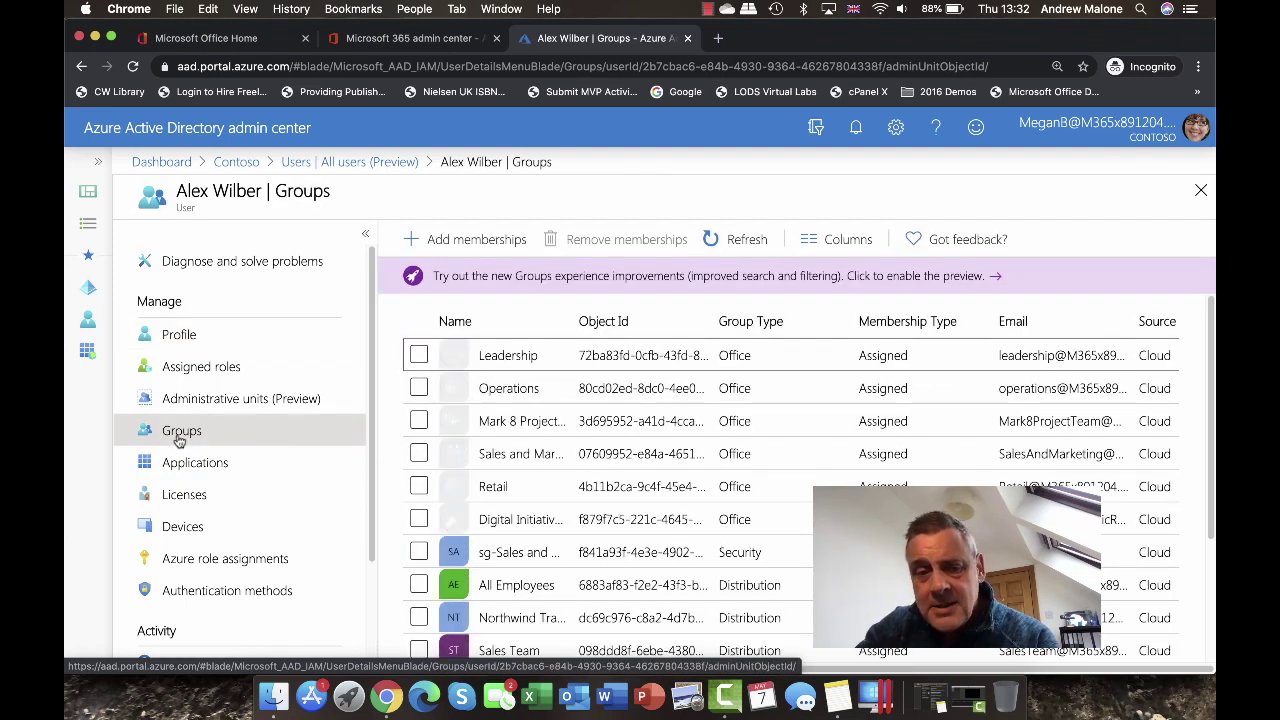
pyautogui.click(233, 163)
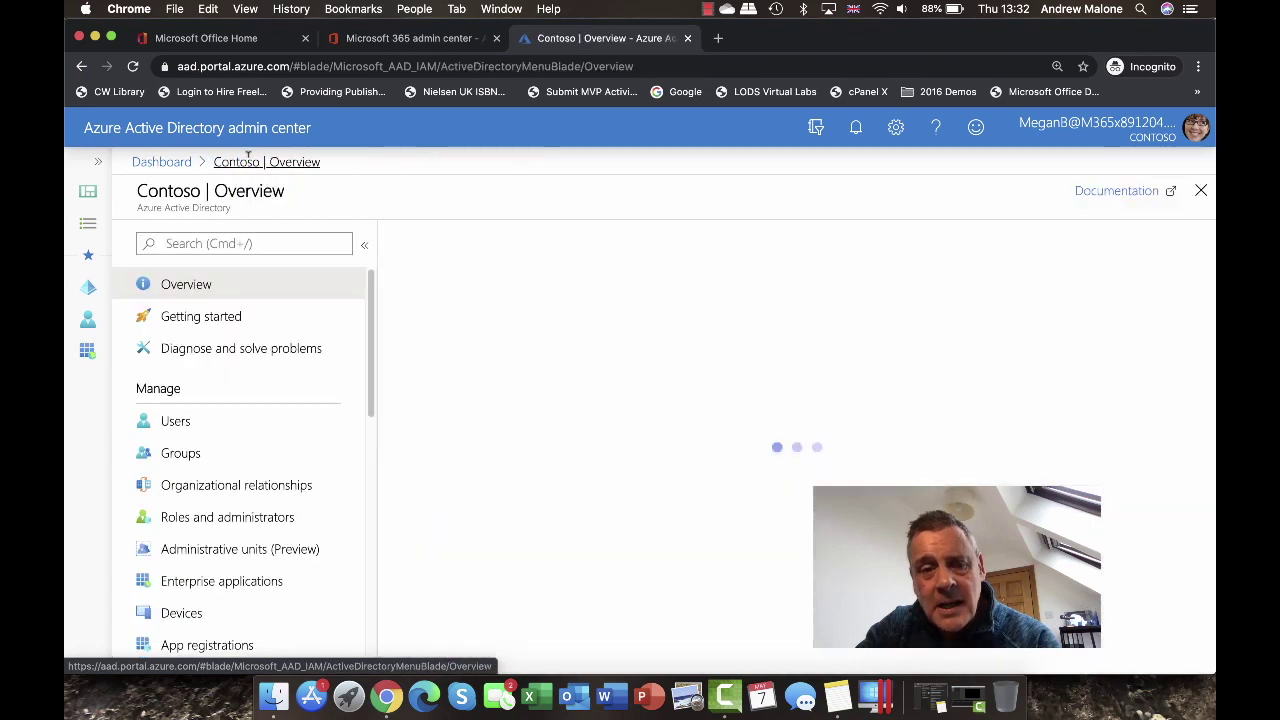
# Step: From Contoso's Groups, scroll through the General group settings, then open Expiration settings
pyautogui.click(195, 457)
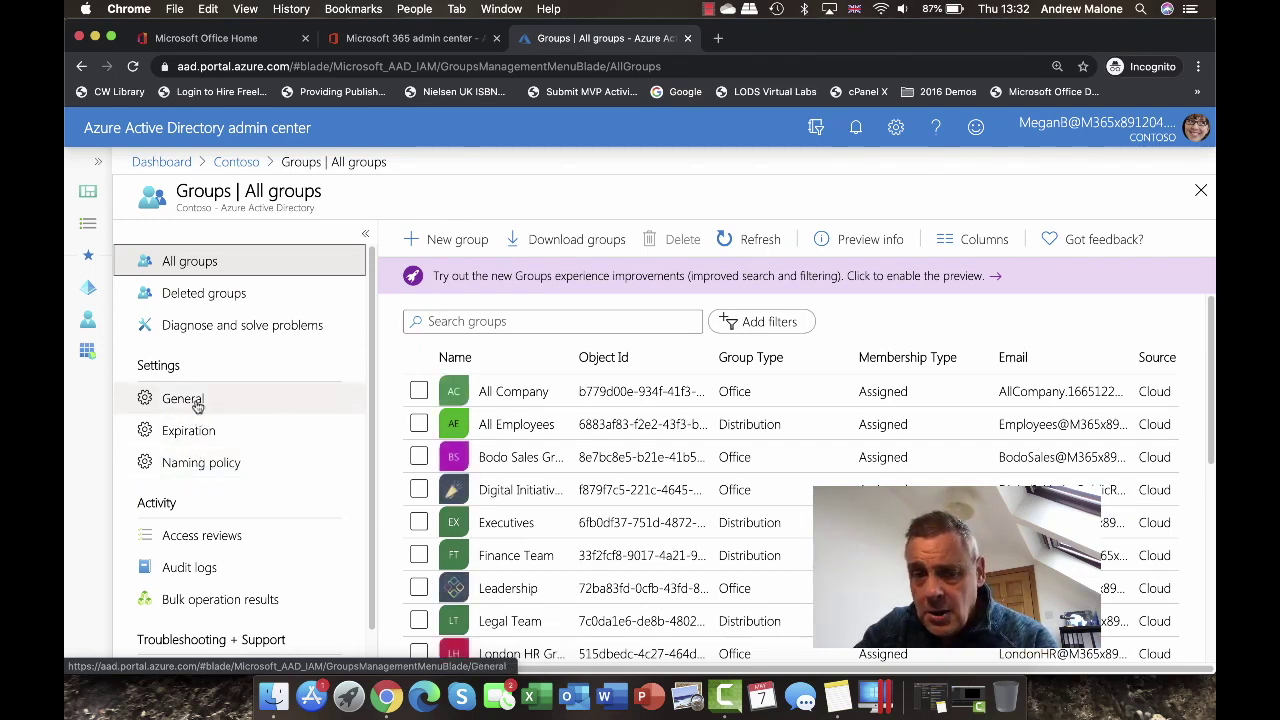
pyautogui.click(198, 399)
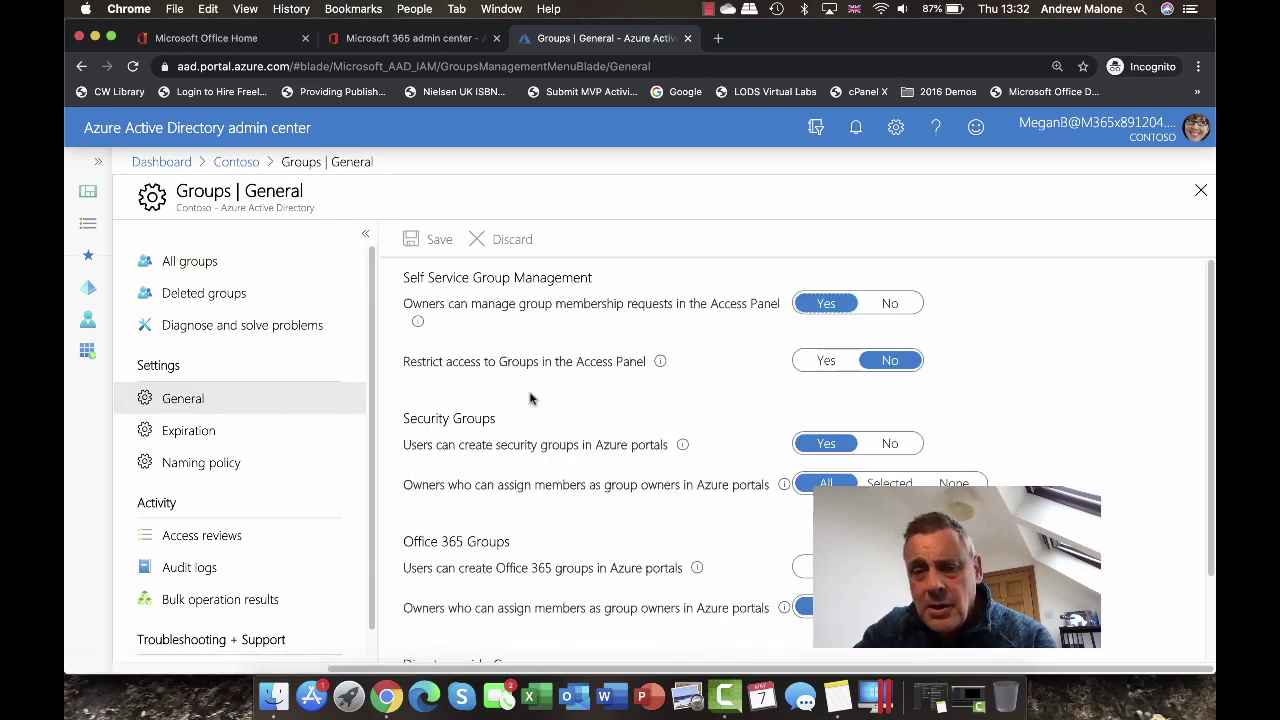
pyautogui.scroll(-3, 512, 410)
pyautogui.scroll(-2, 528, 400)
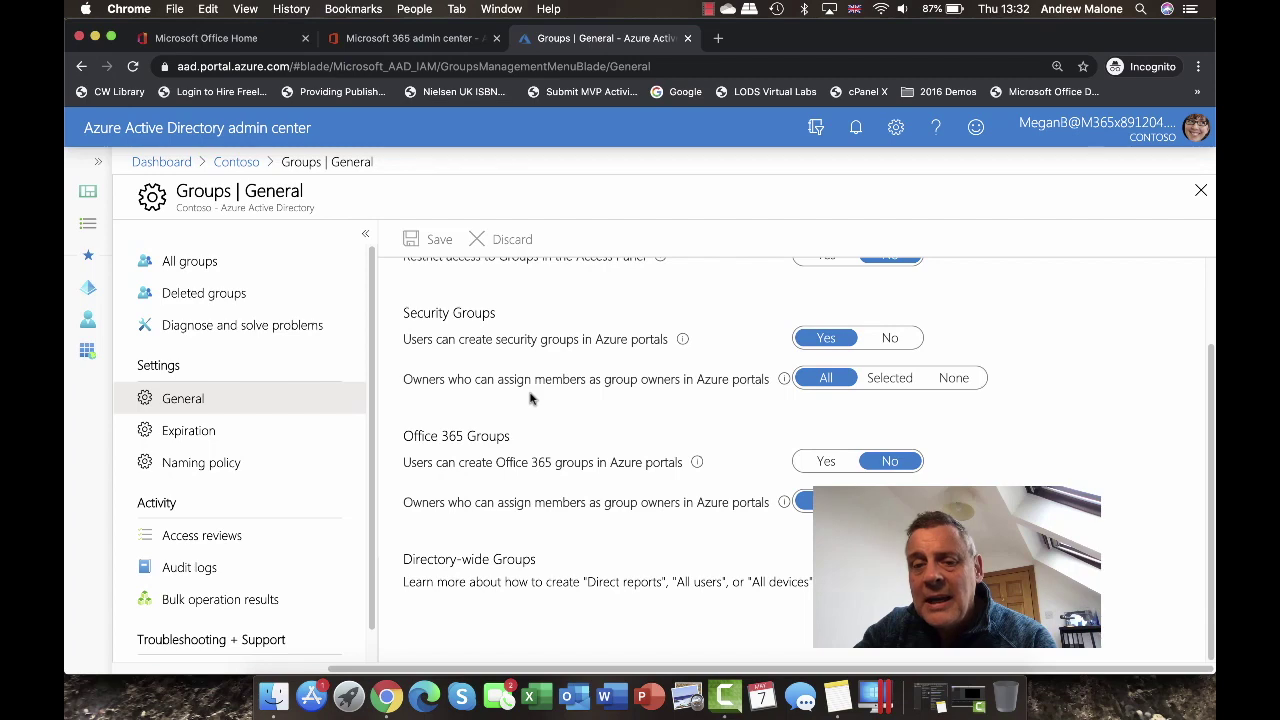
pyautogui.scroll(3, 530, 398)
pyautogui.scroll(1, 530, 398)
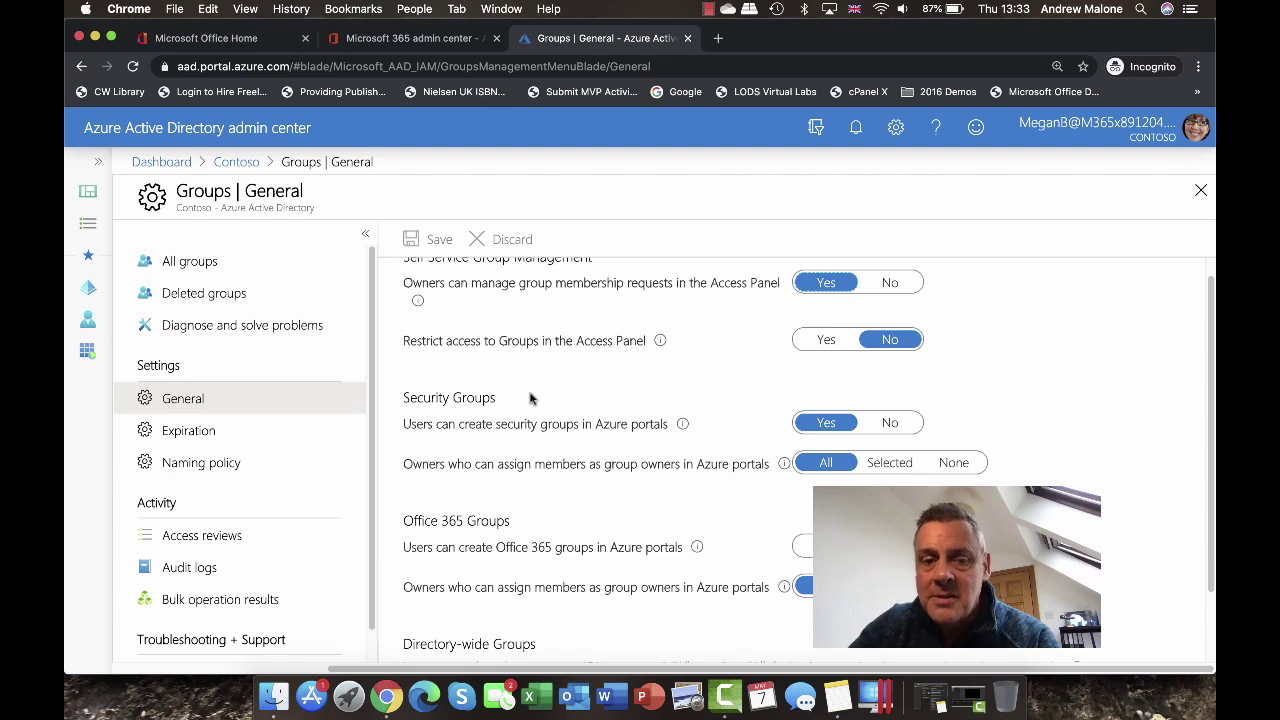
pyautogui.click(205, 433)
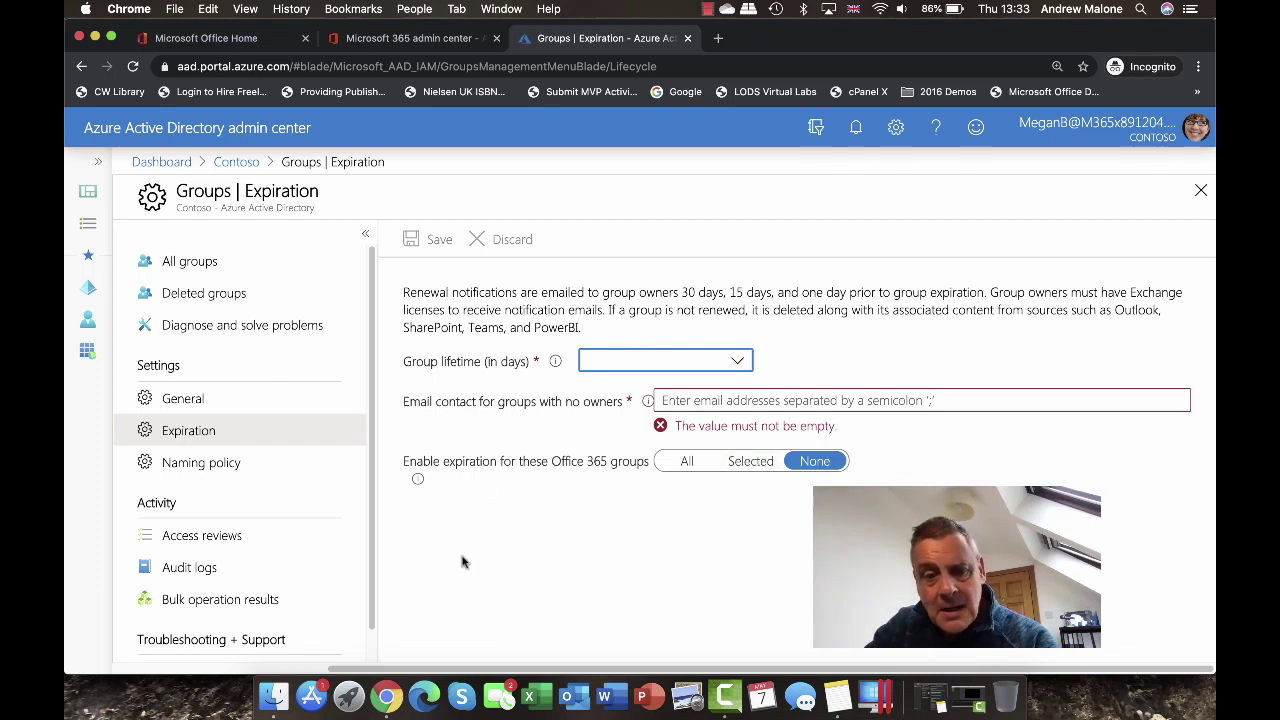
# Step: Review the Group naming policy's current prefix and suffix rules, then go to Access reviews
pyautogui.click(317, 462)
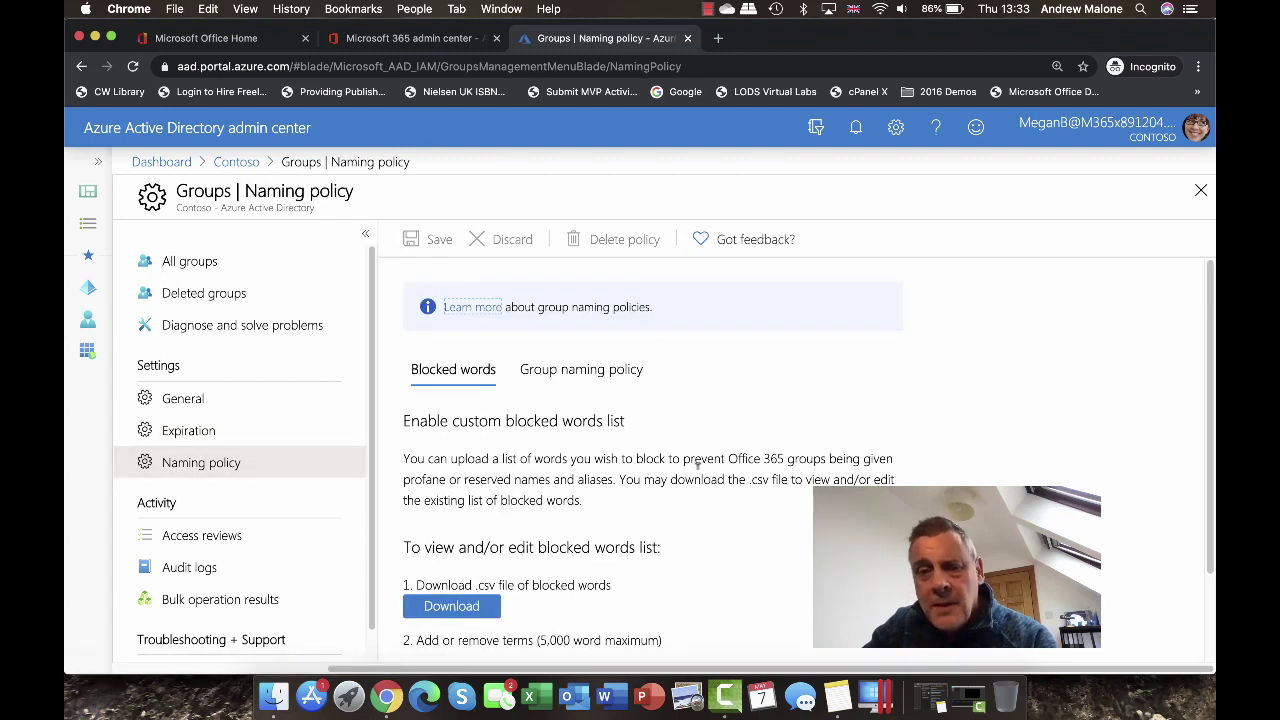
pyautogui.click(636, 378)
pyautogui.scroll(-3, 636, 378)
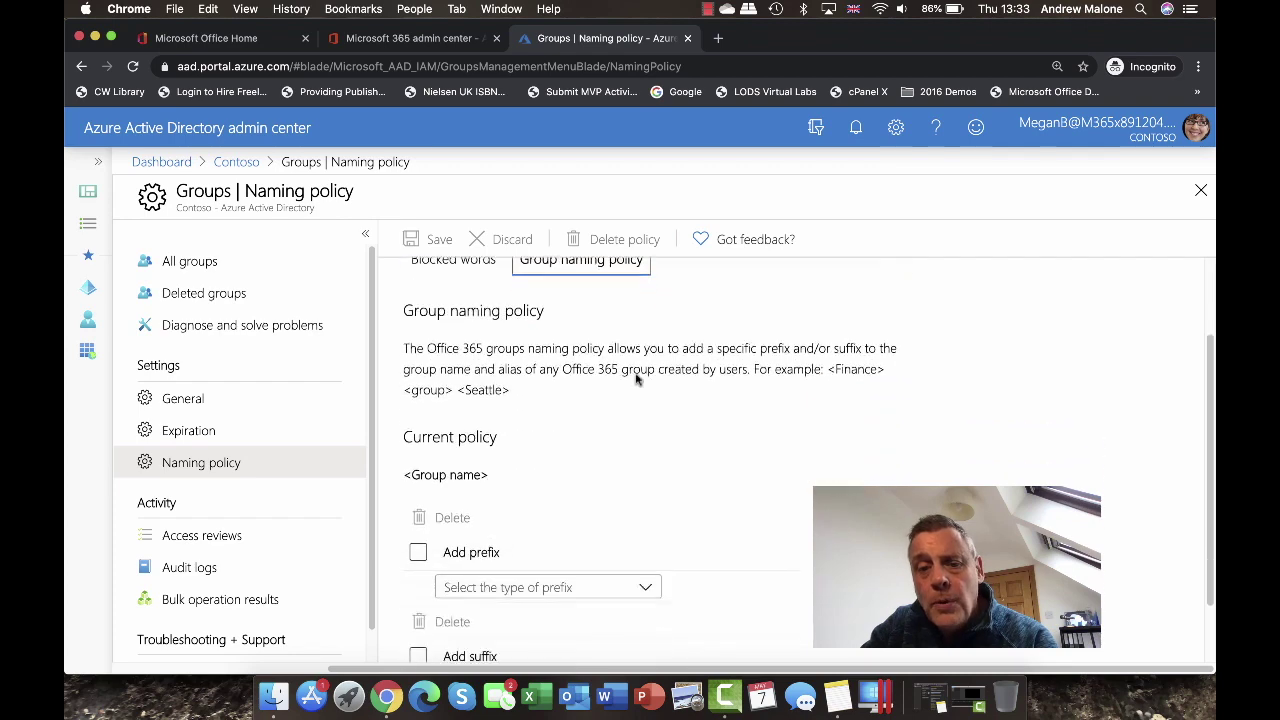
pyautogui.scroll(-2, 636, 379)
pyautogui.scroll(-1, 636, 378)
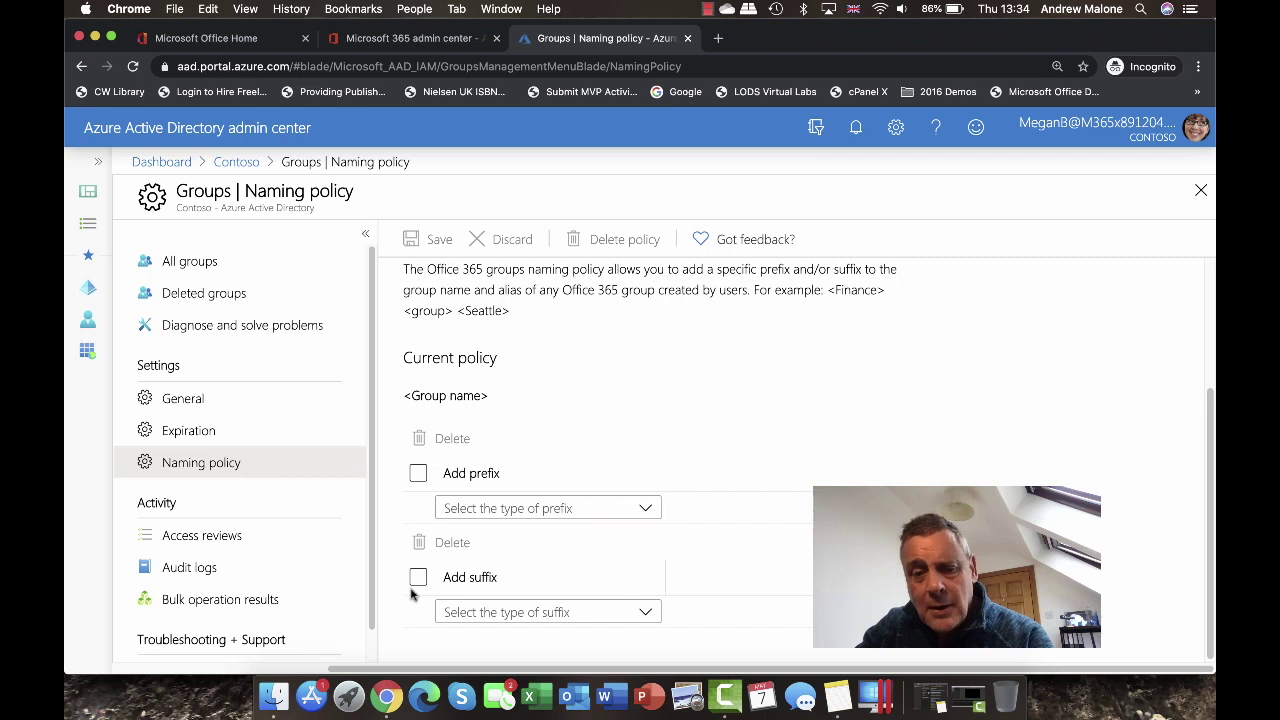
pyautogui.scroll(2, 454, 570)
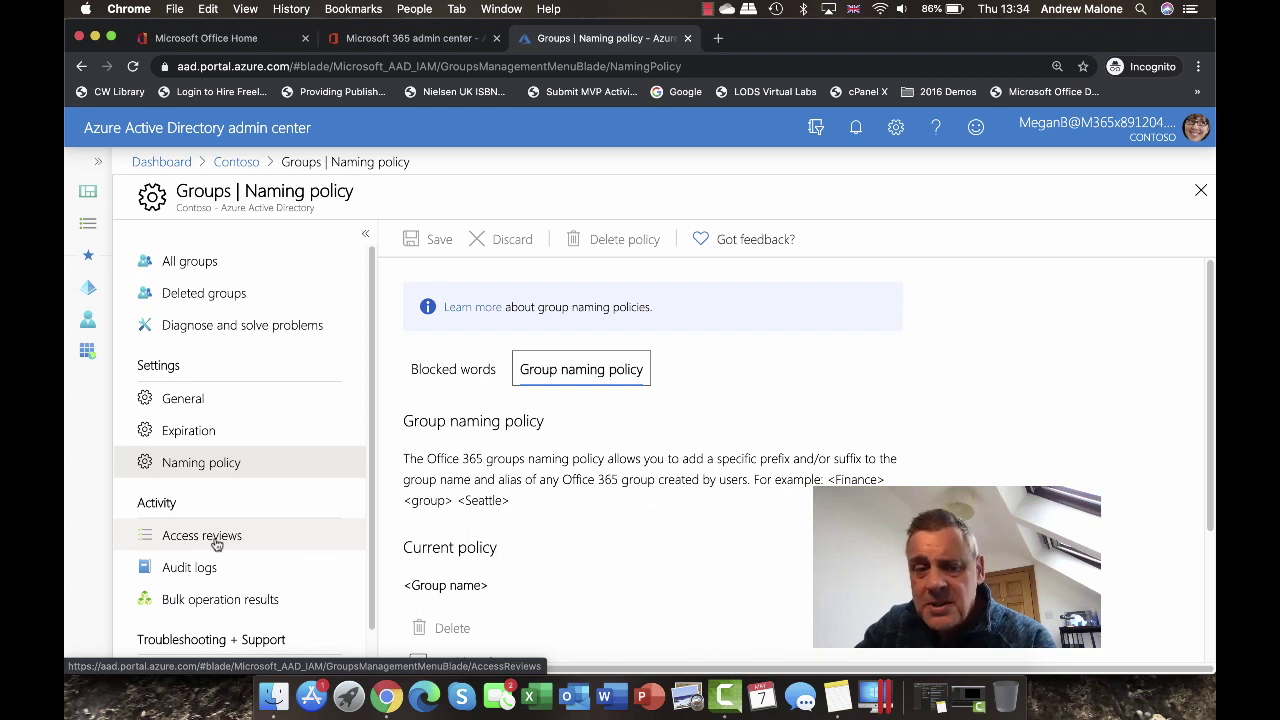
pyautogui.click(216, 543)
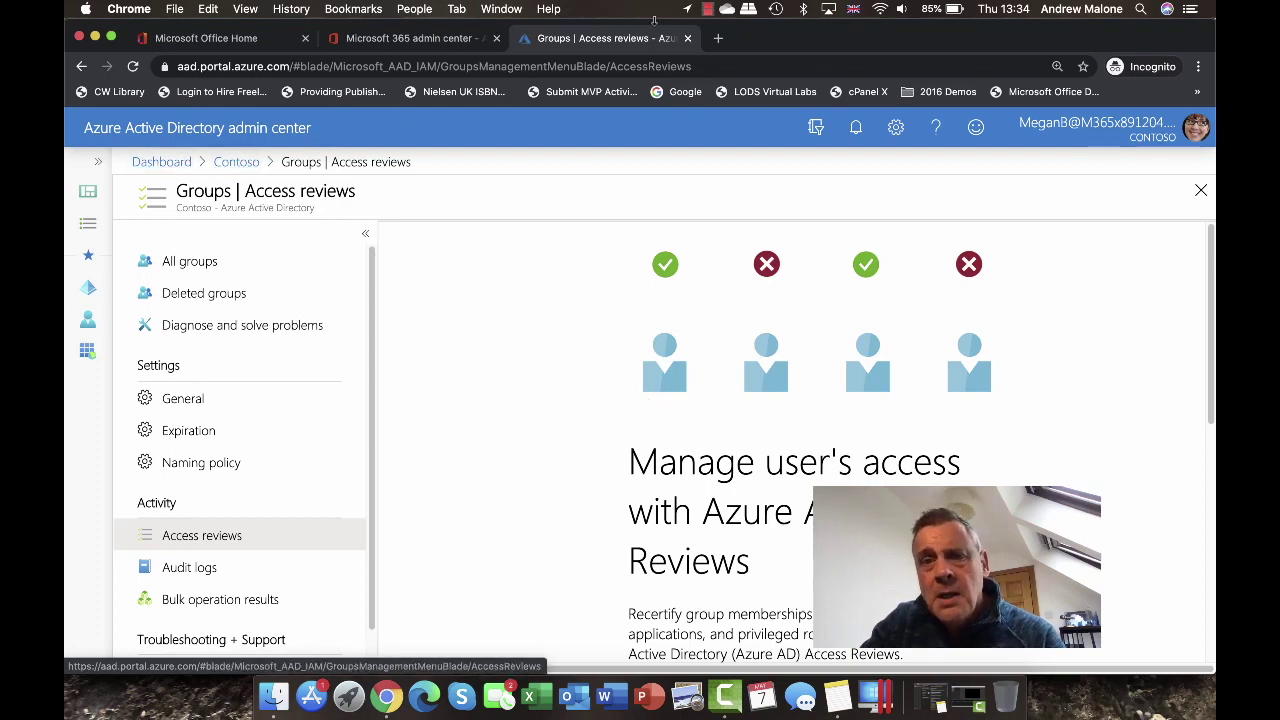
# Step: Close the Azure AD browser tab to get back to Active users
pyautogui.click(687, 38)
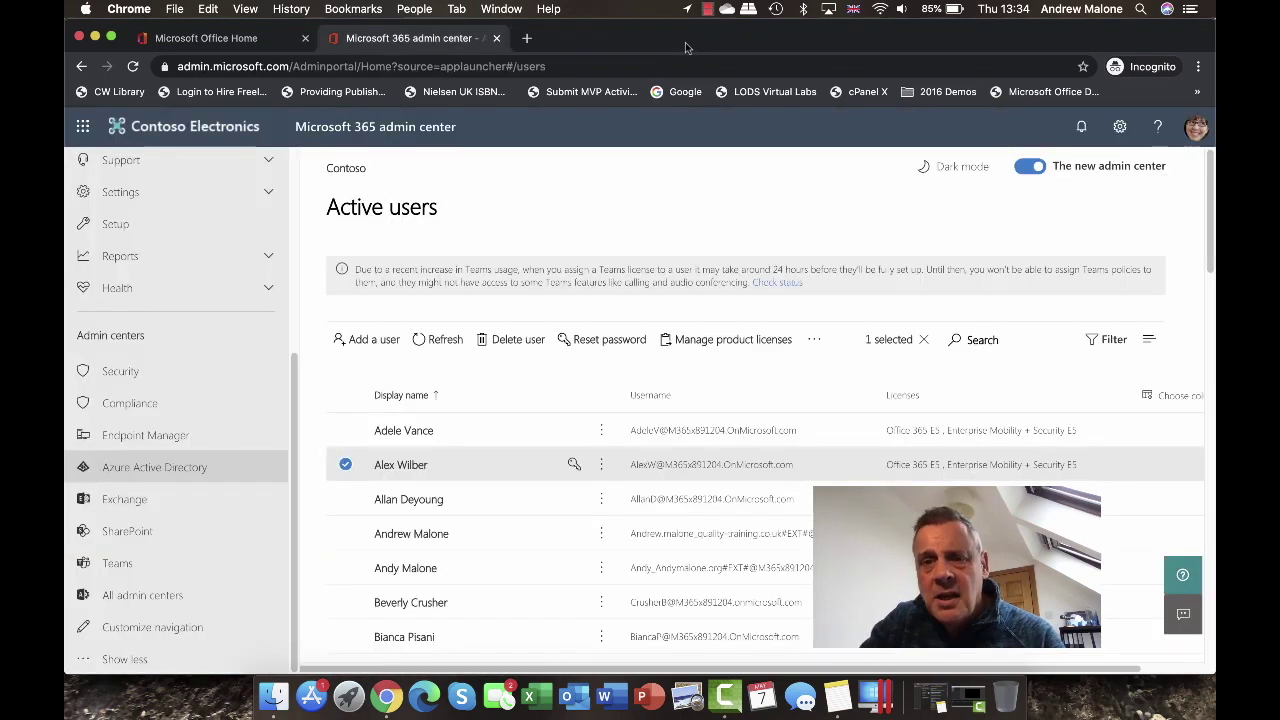